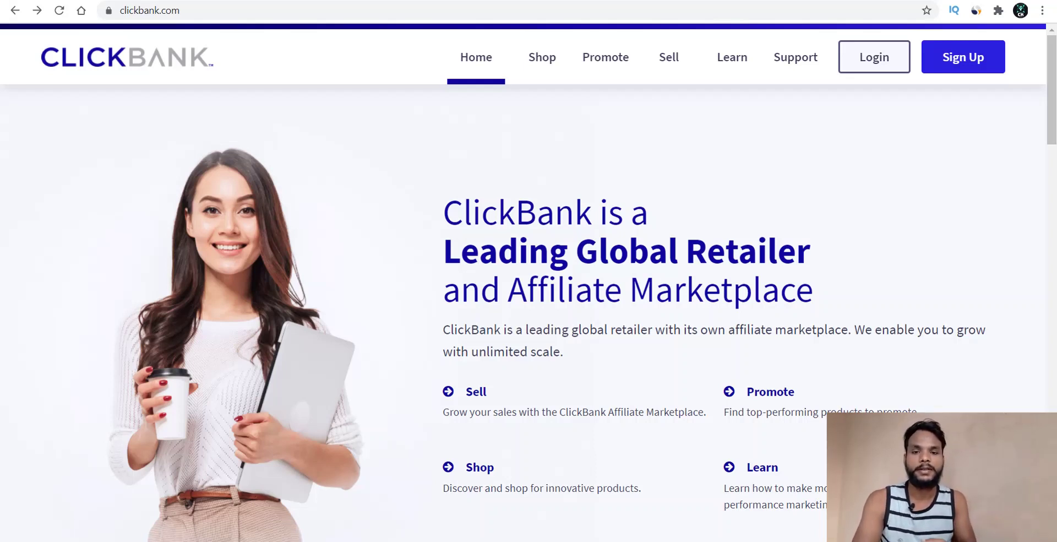
- Open the ClickBank sign-up form and choose India as the country
left_click(946, 57)
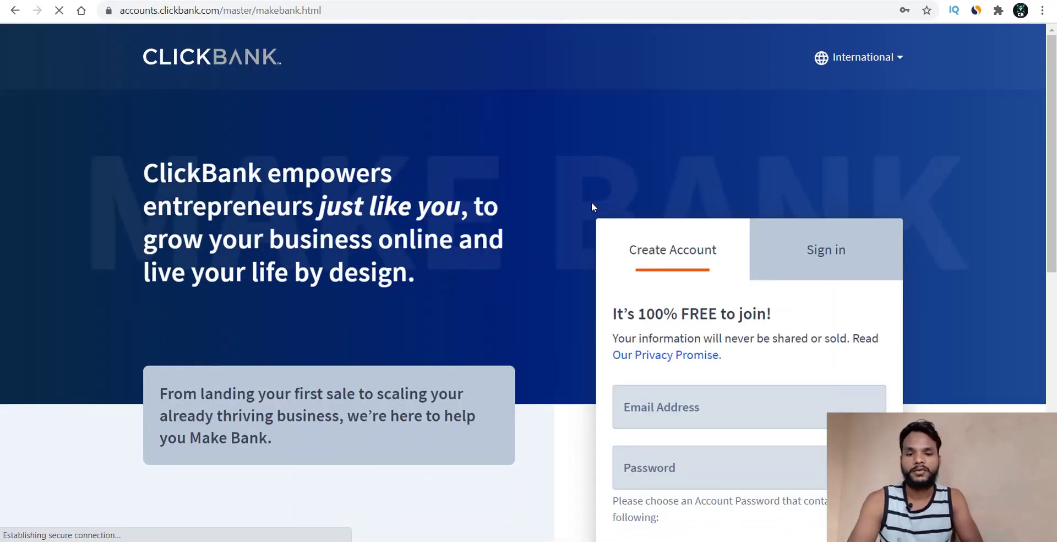
scroll(523, 255, "down", 2)
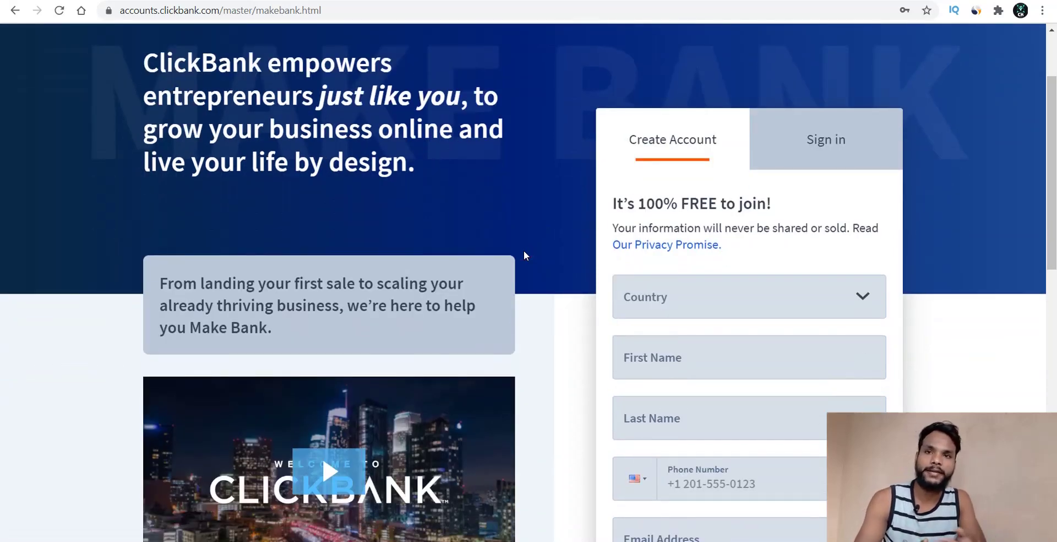
scroll(523, 255, "down", 3)
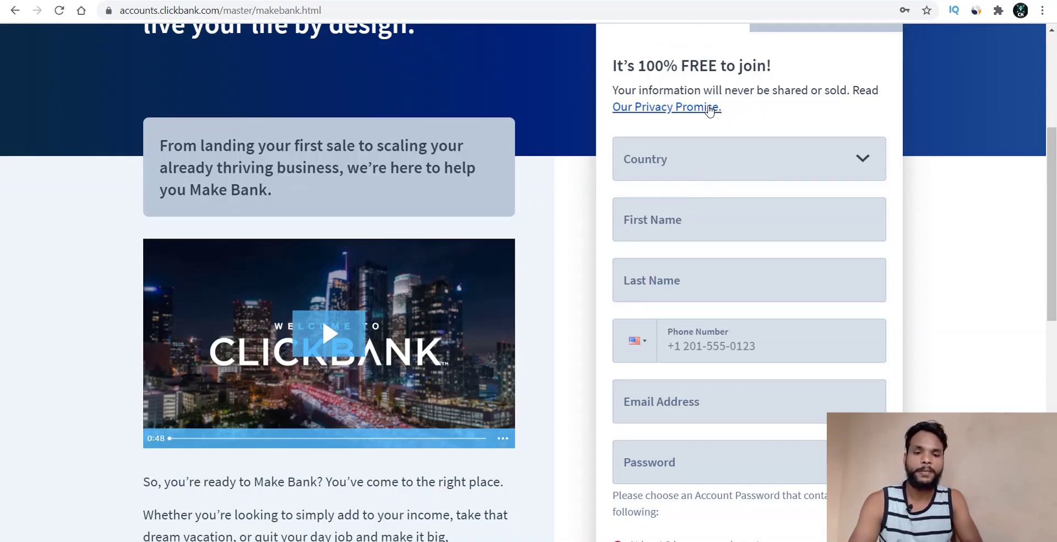
left_click(702, 165)
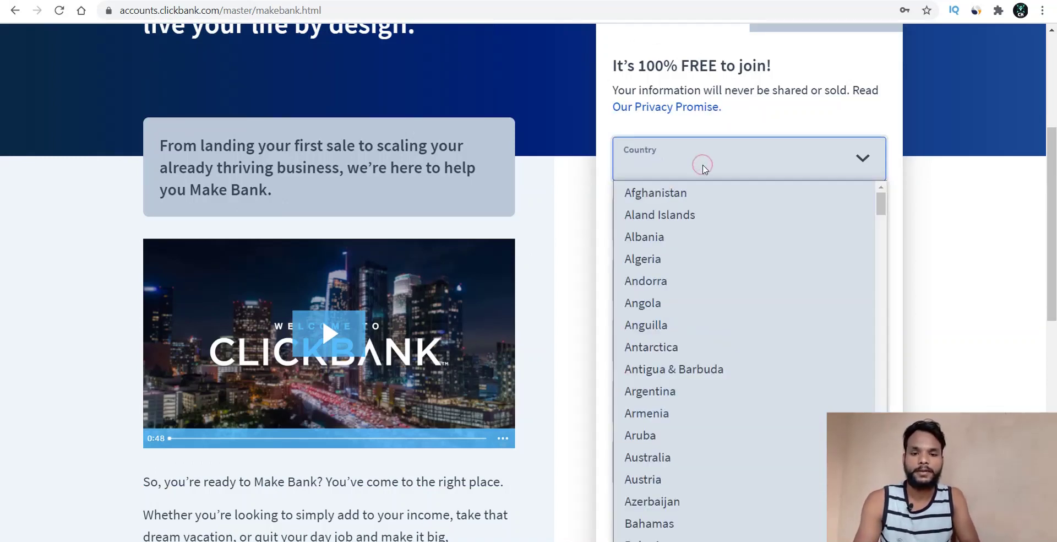
type("in")
key("Return")
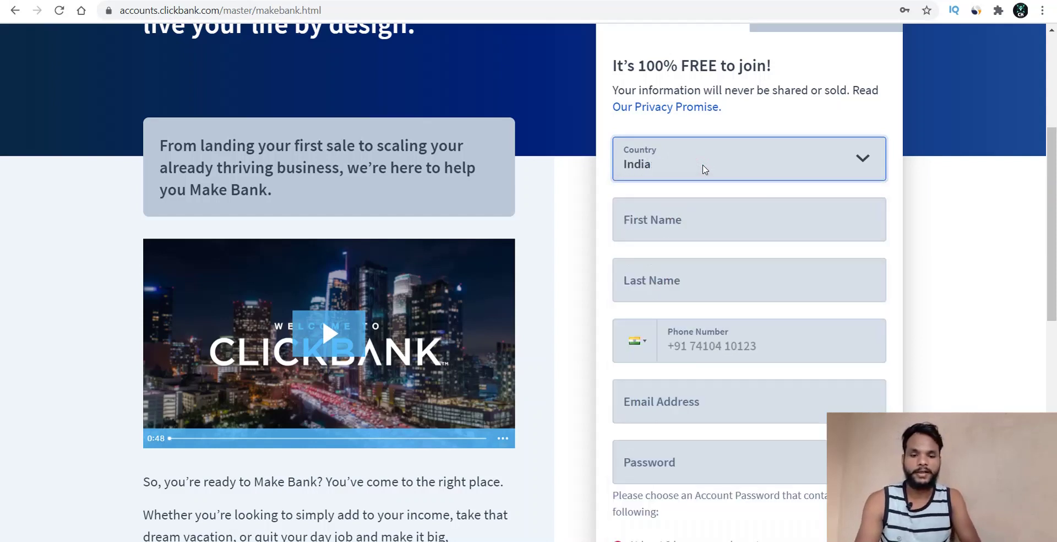
left_click(555, 237)
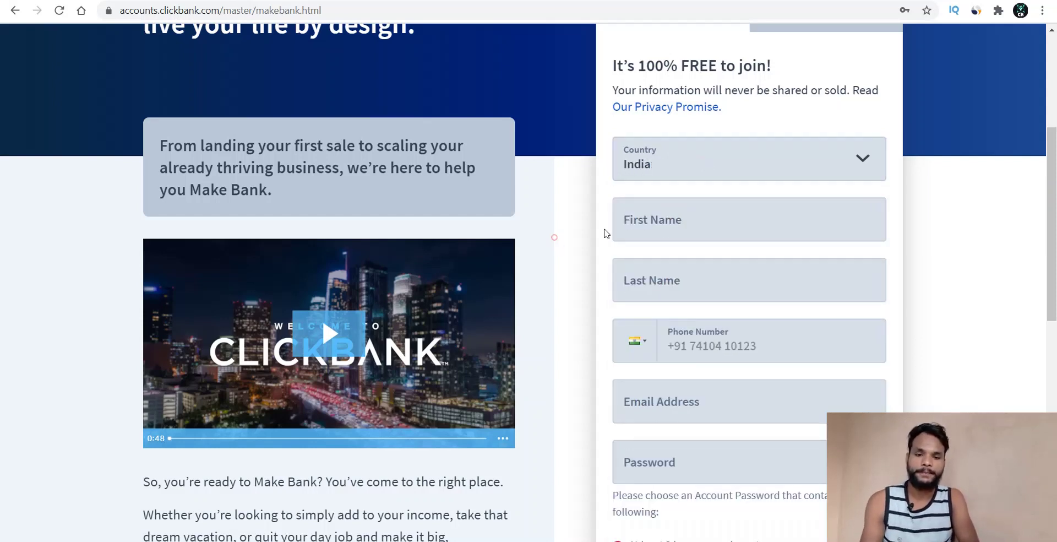
- Enter the account holder's first and last name, redoing a mistyped first name
left_click(639, 225)
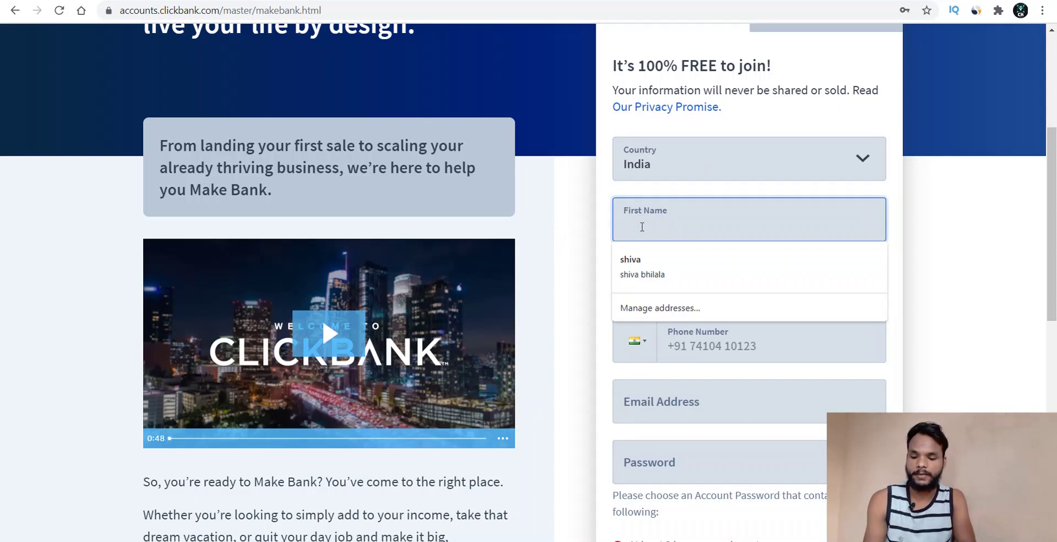
type("Dit")
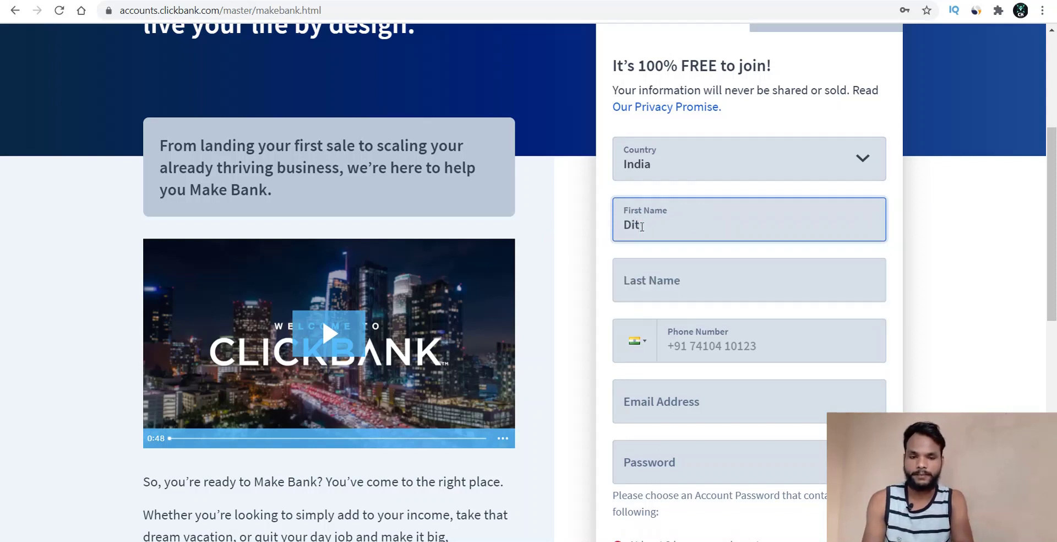
key("BackSpace")
key("BackSpace")
key("BackSpace")
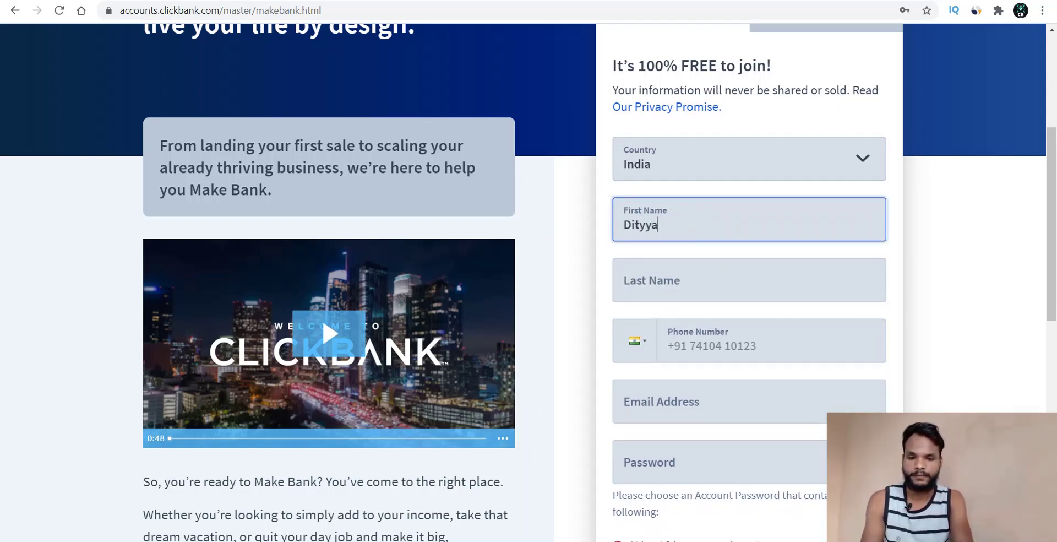
key("Tab")
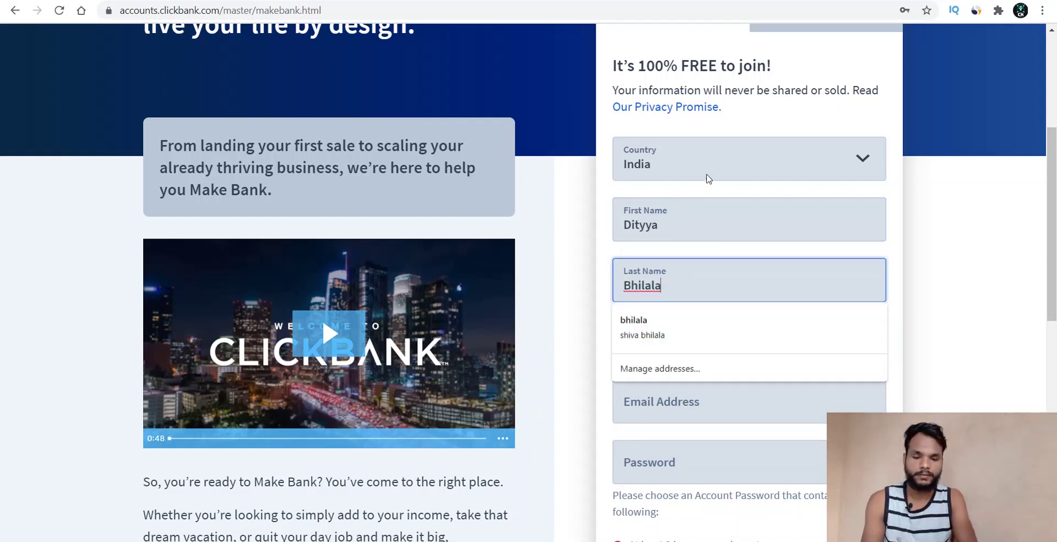
double_click(667, 229)
key("BackSpace")
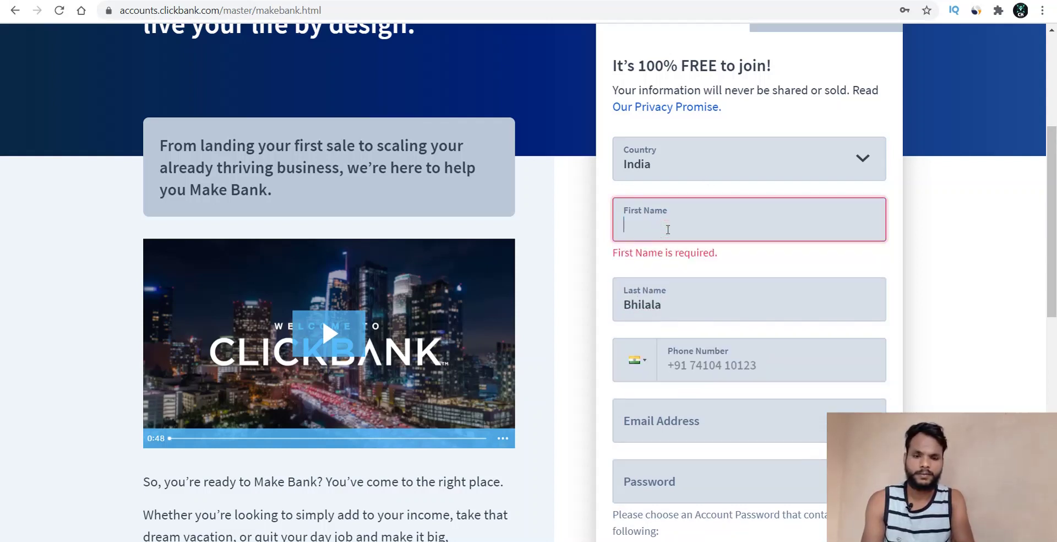
double_click(672, 301)
key("BackSpace")
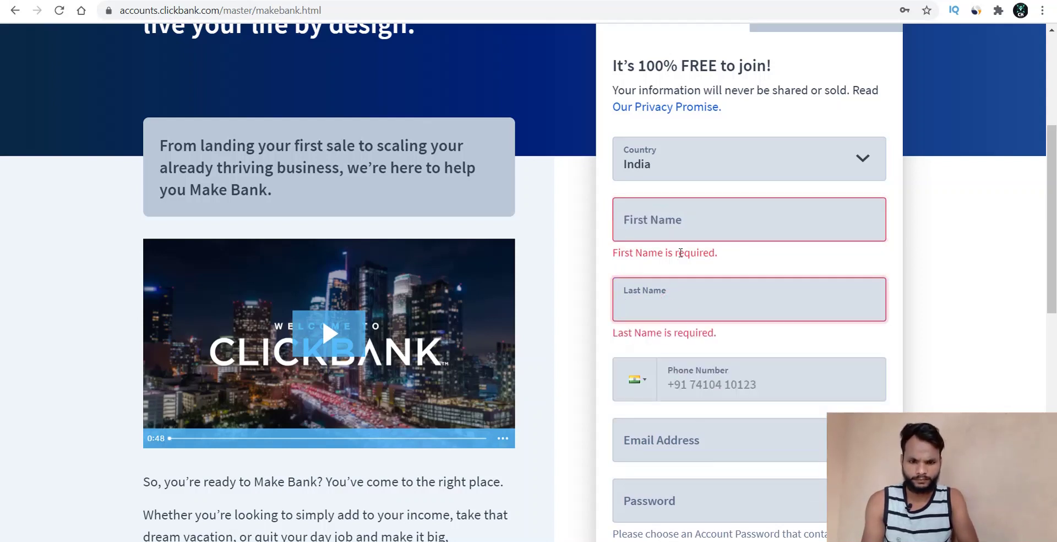
left_click(664, 224)
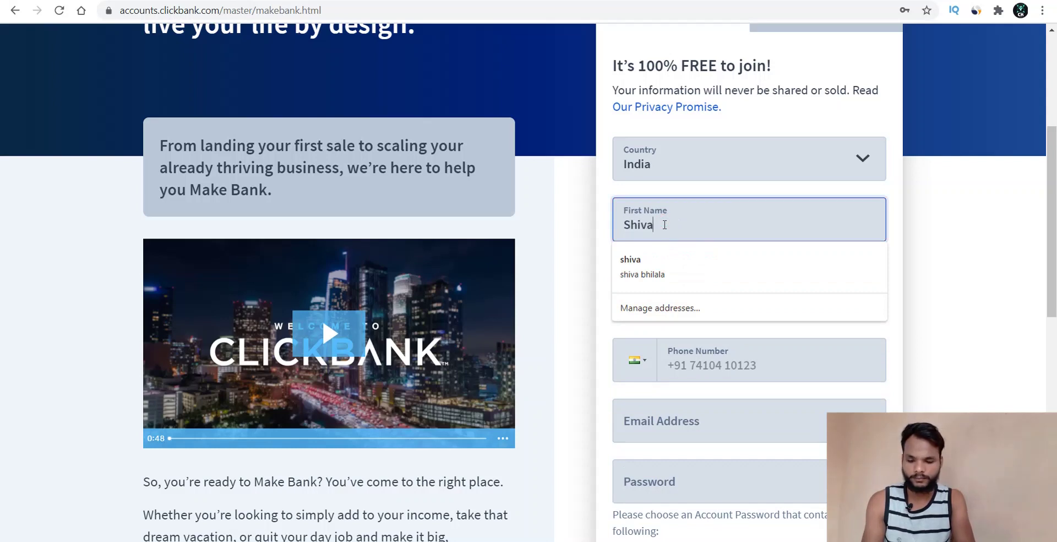
key("Tab")
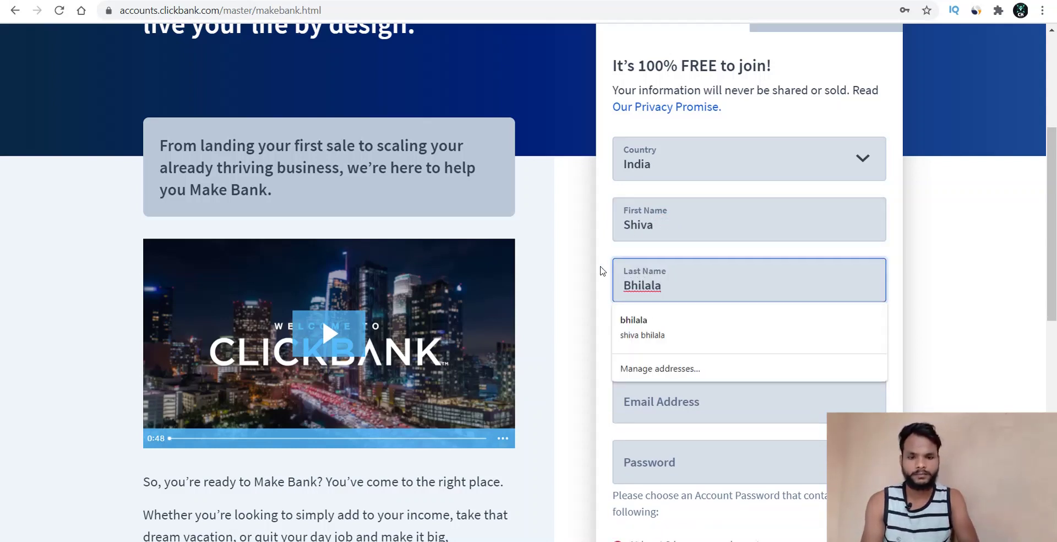
left_click(559, 291)
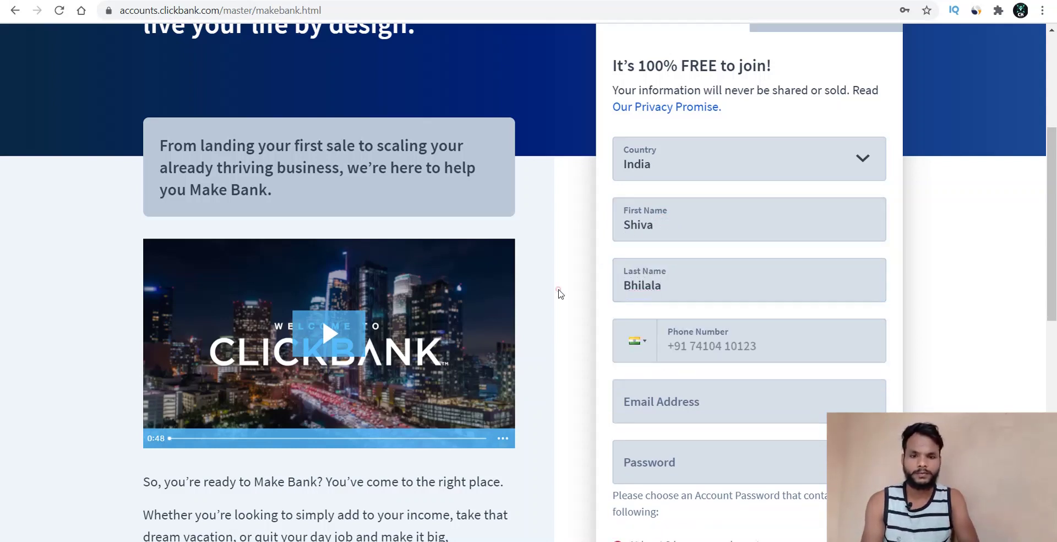
- Enter the account holder's phone number with the +91 country code
scroll(559, 293, "down", 1)
scroll(559, 294, "down", 1)
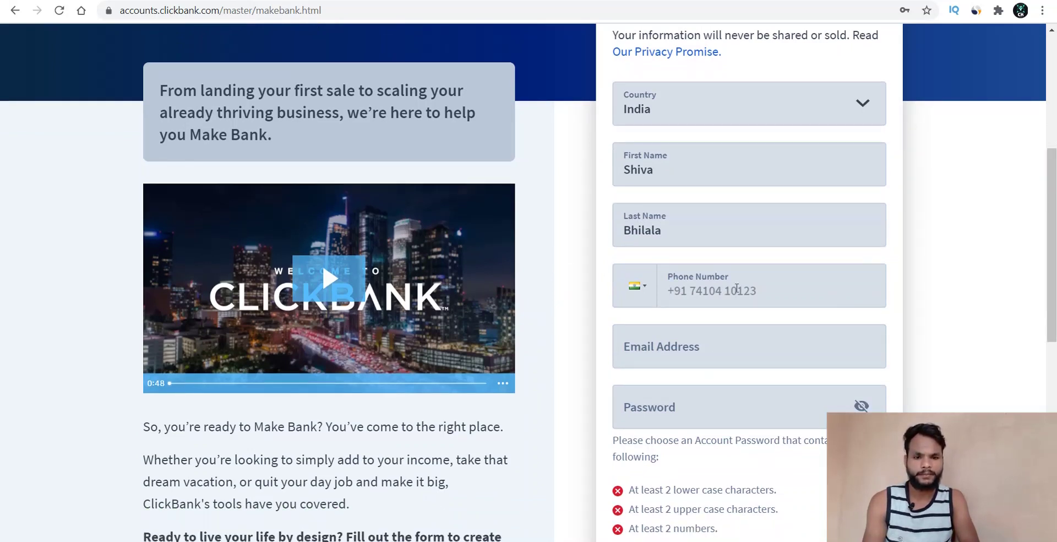
left_click(736, 288)
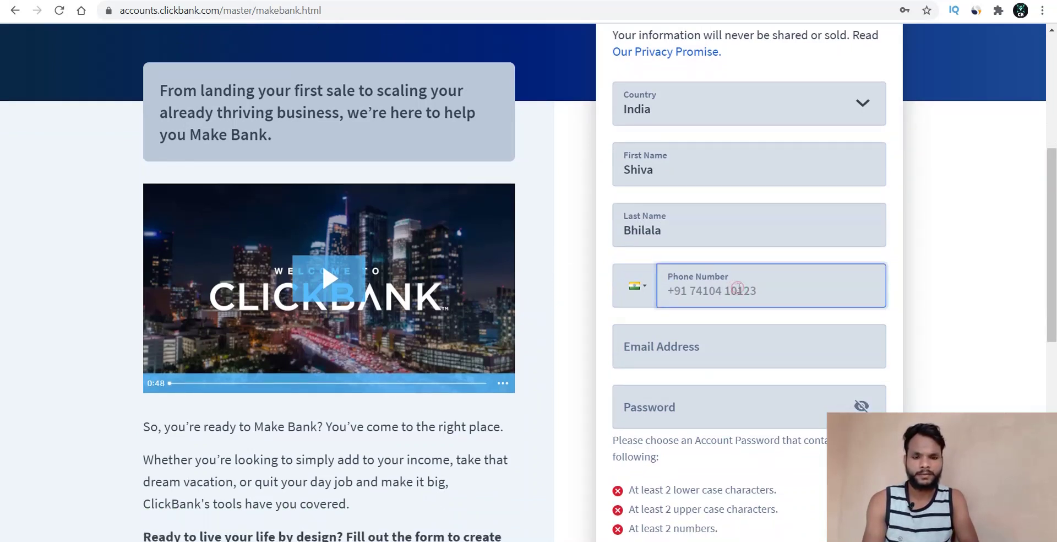
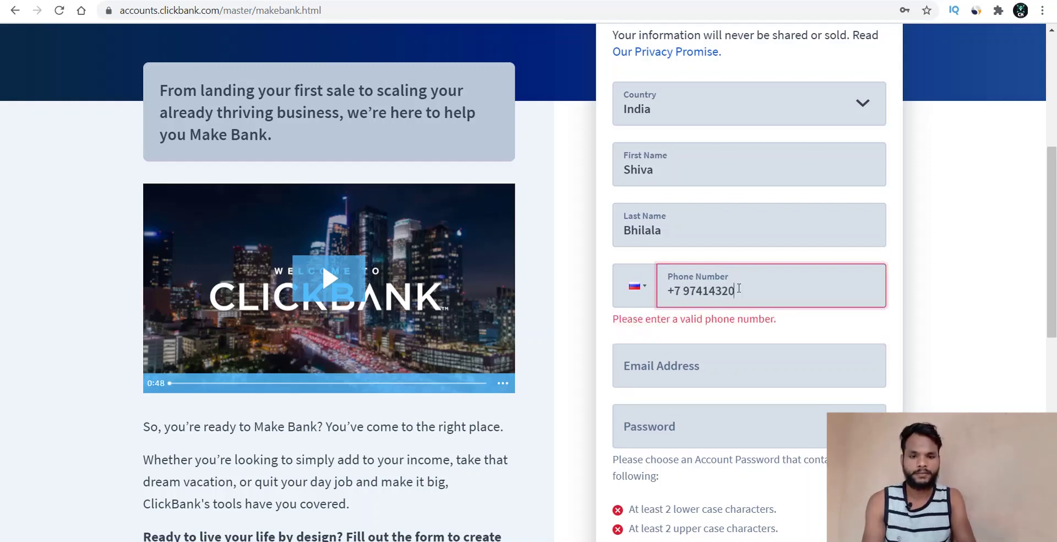
left_click(677, 290)
type("91")
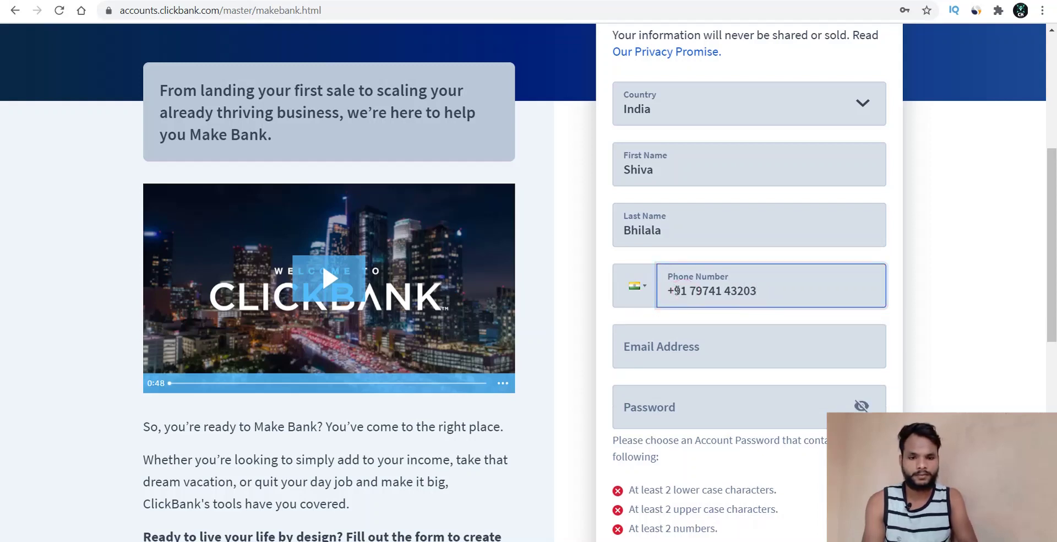
left_click(925, 340)
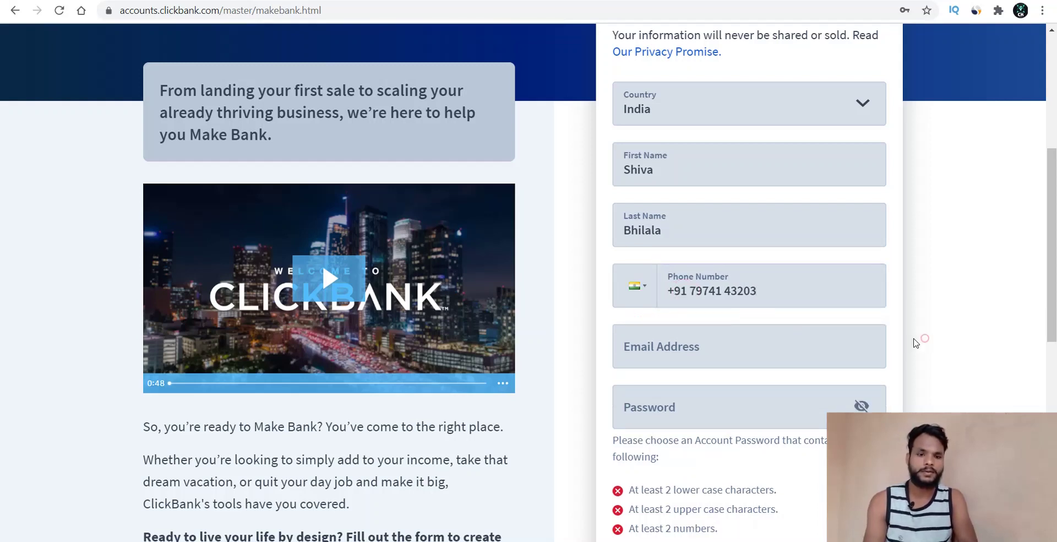
- Enter the account holder's Gmail address in the Email Address field
left_click(746, 343)
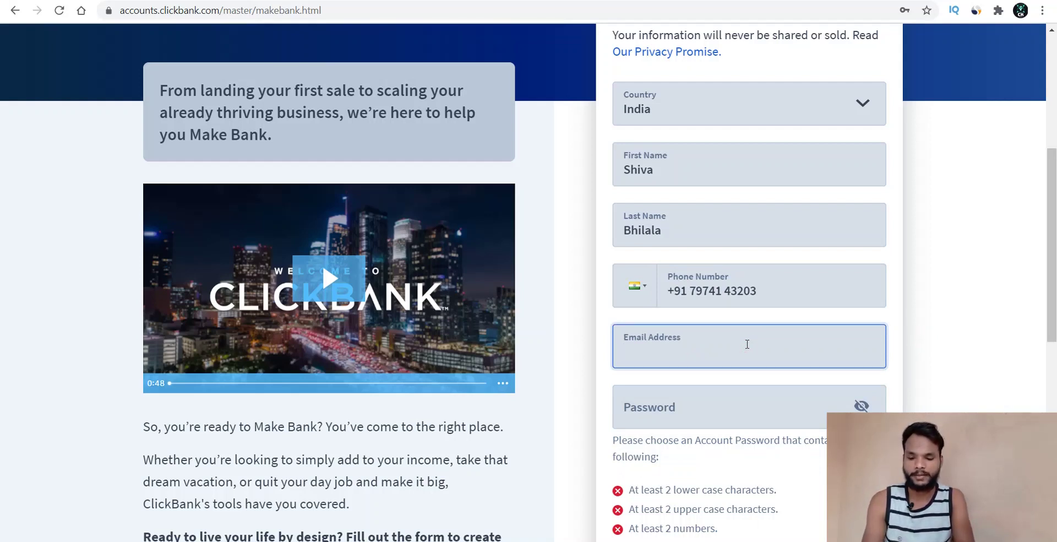
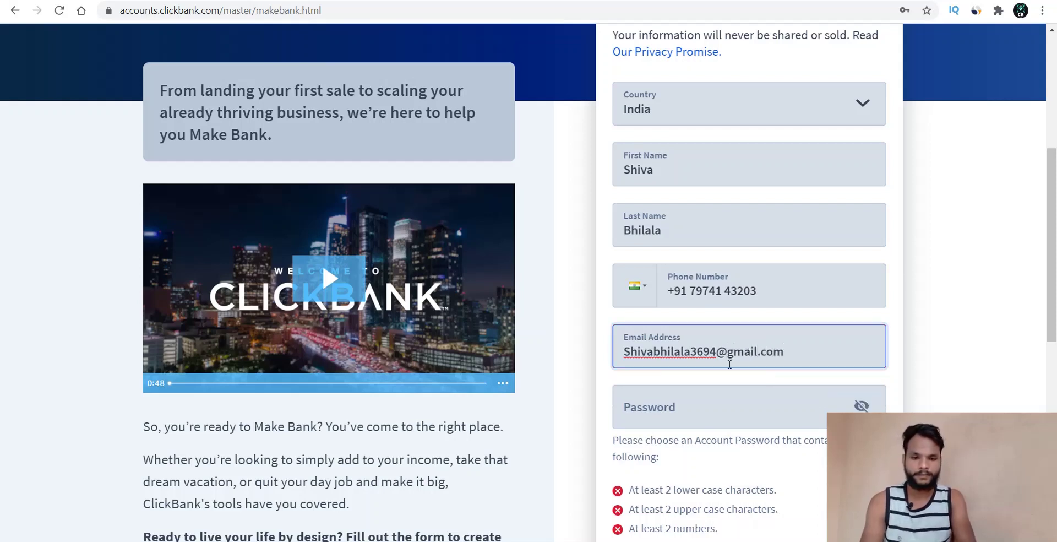
left_click(673, 420)
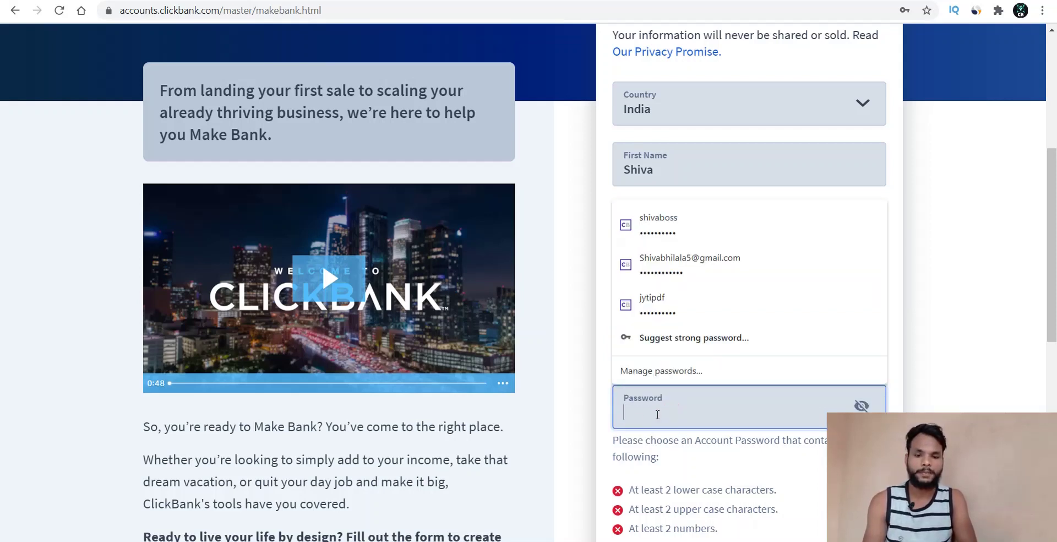
left_click(603, 423)
scroll(602, 423, "down", 3)
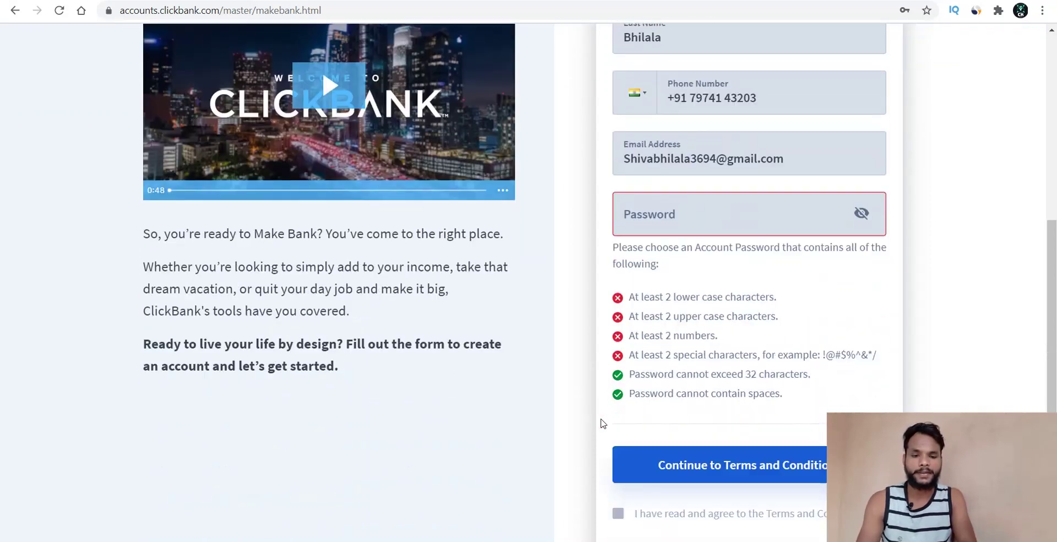
- Enter a password meeting every listed requirement and open the Client Contract terms
left_click(665, 215)
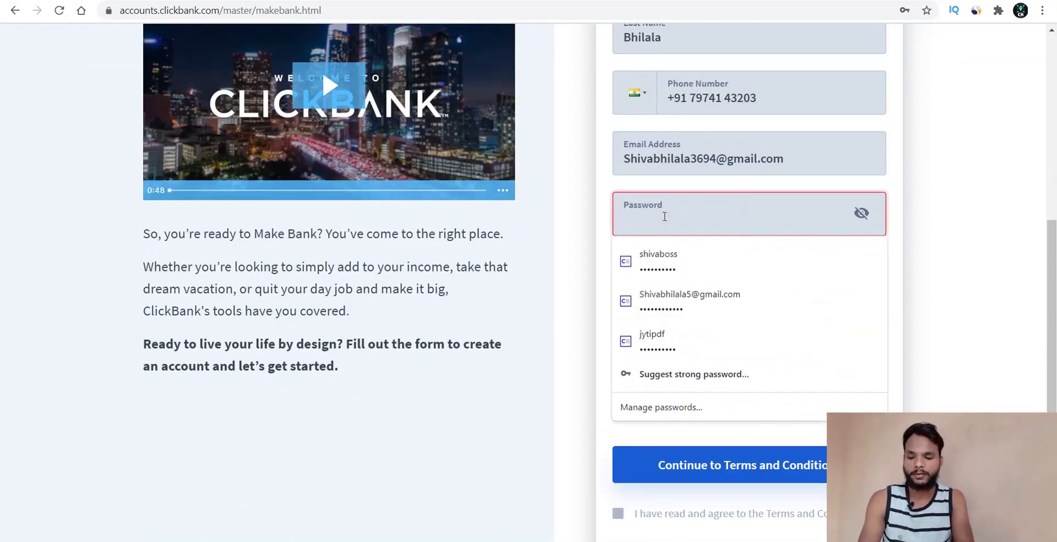
type("•")
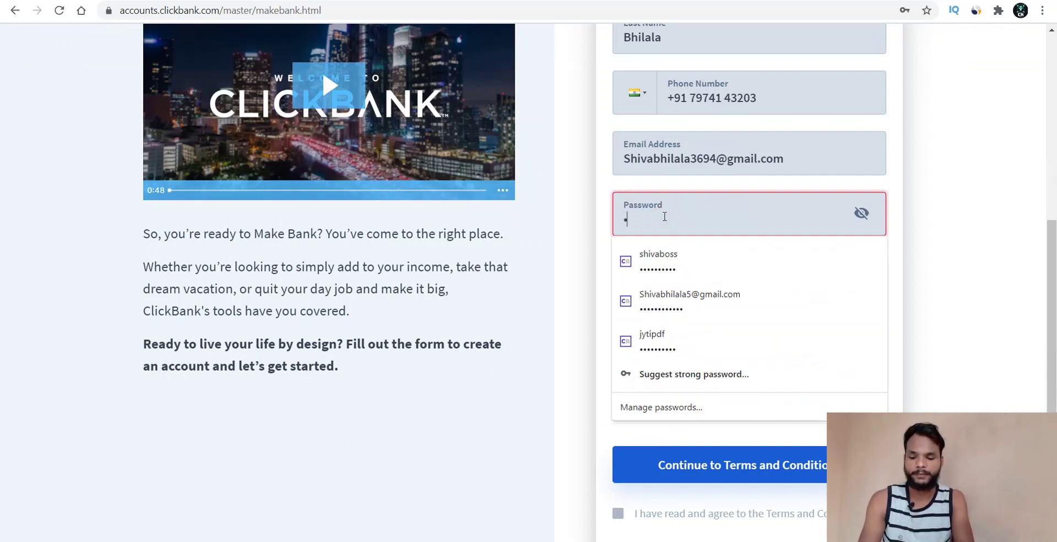
type("••••")
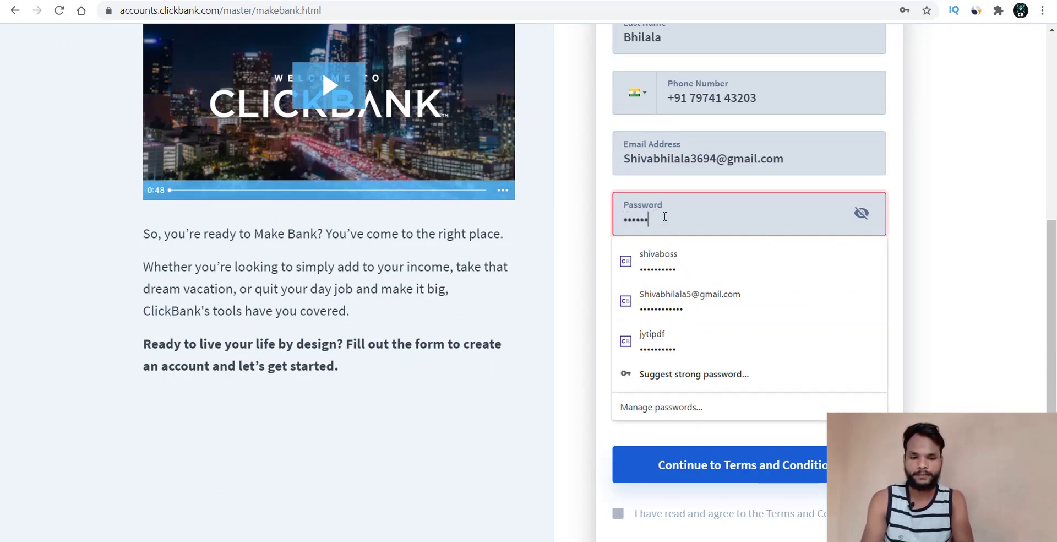
type("••••••")
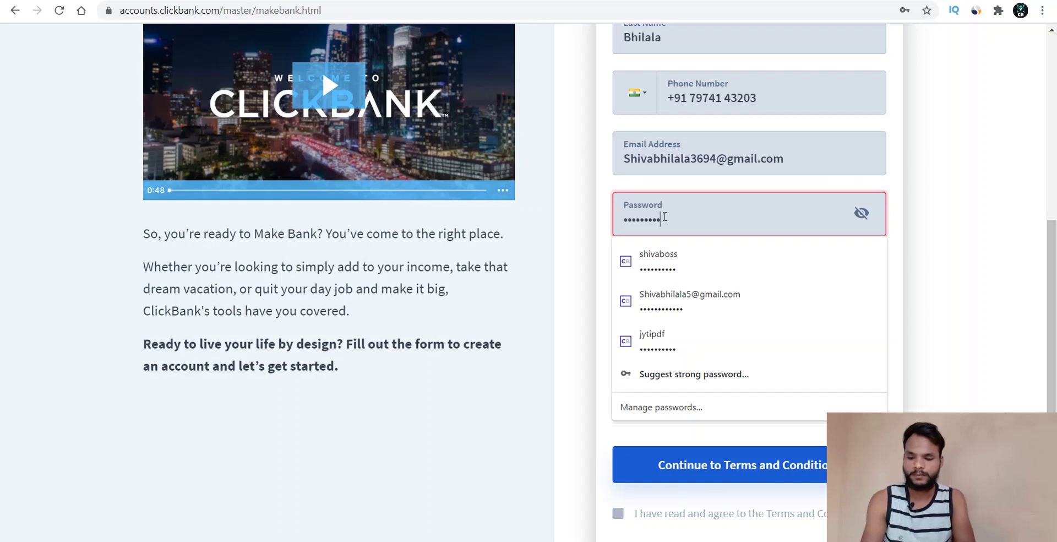
left_click(572, 241)
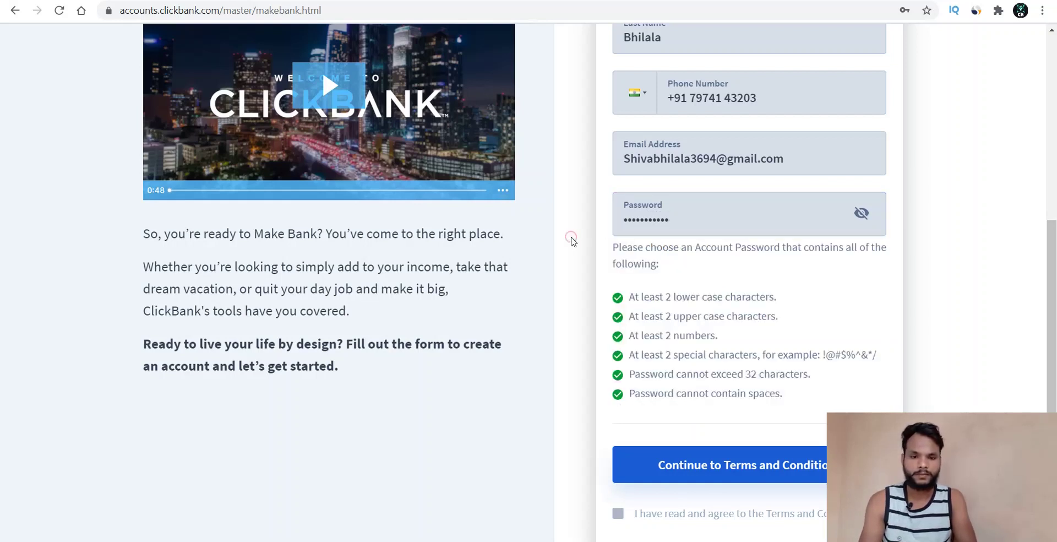
left_click_drag(636, 297, 691, 375)
left_click(694, 366)
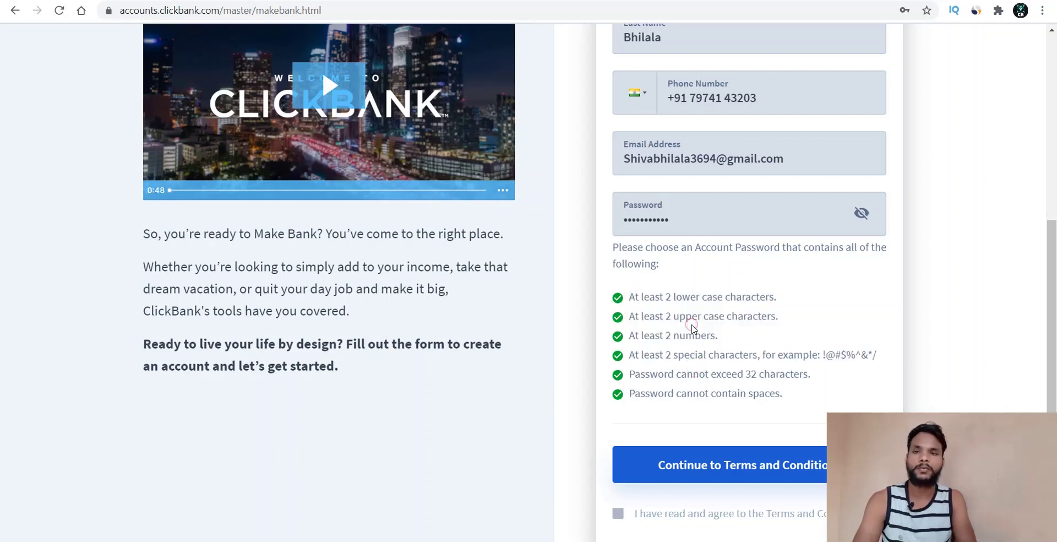
left_click(832, 374)
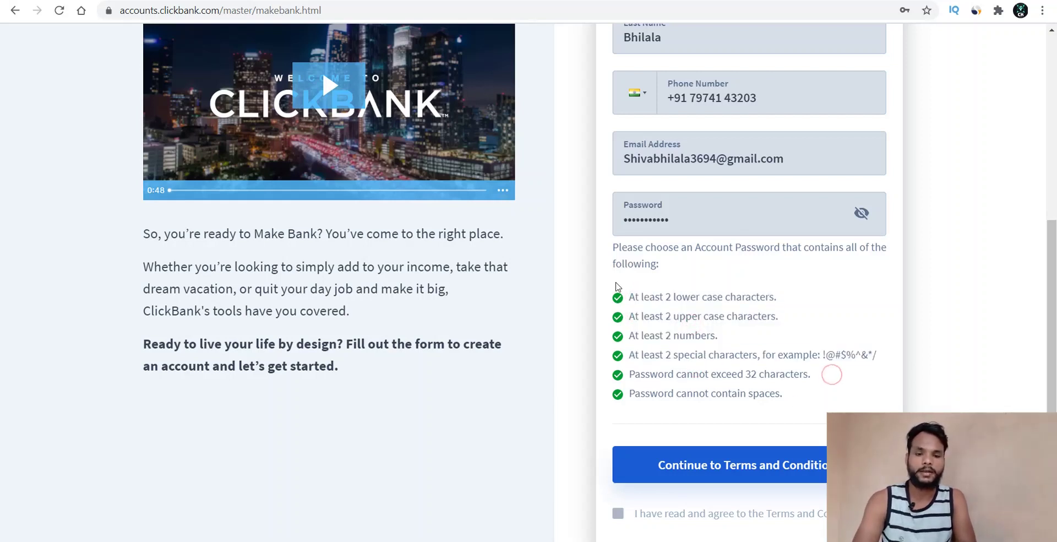
left_click(710, 468)
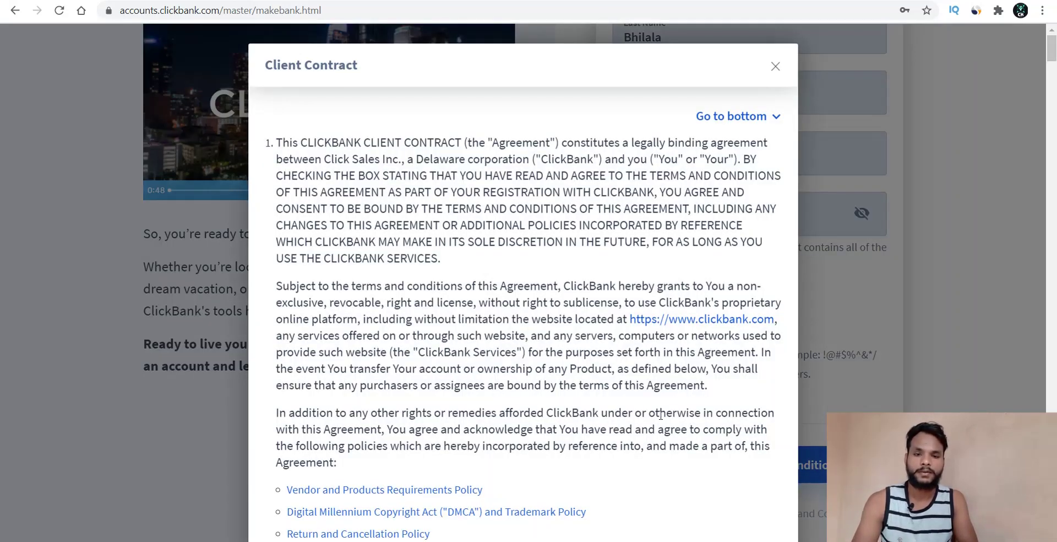
- Scroll to the end of the Client Contract and accept the terms and conditions
scroll(545, 335, "down", 15)
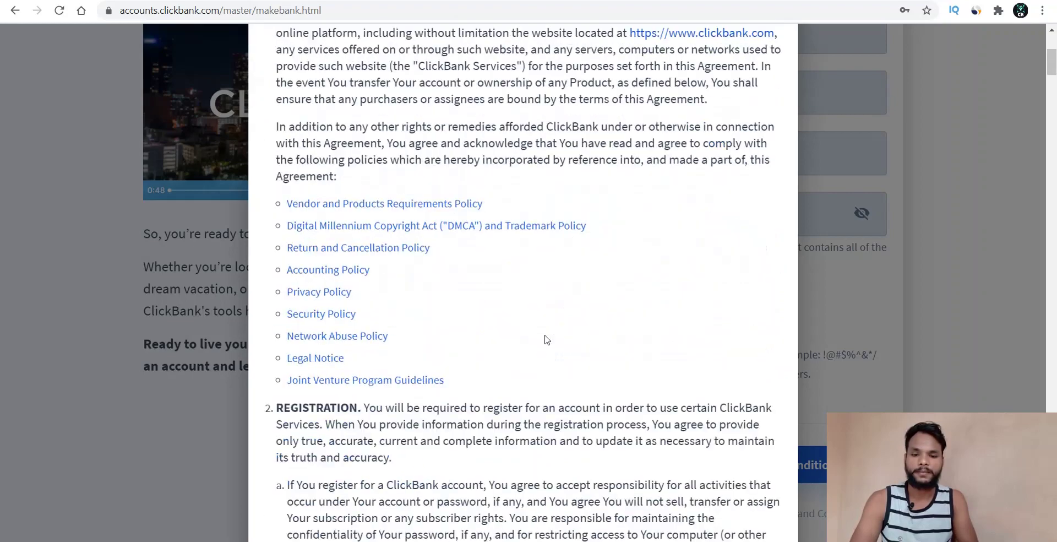
scroll(545, 338, "down", 20)
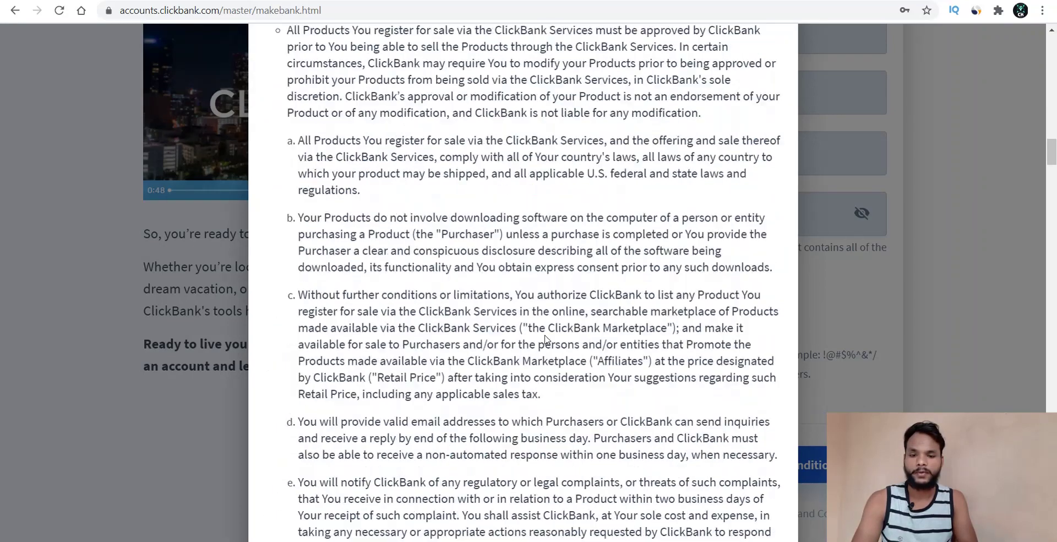
scroll(545, 338, "down", 15)
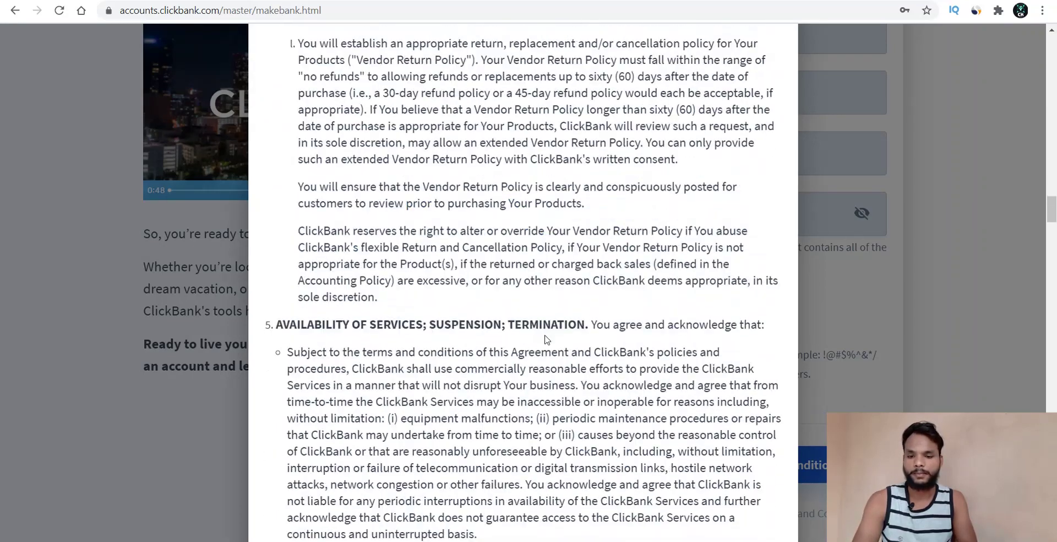
scroll(546, 338, "down", 8)
scroll(546, 338, "down", 20)
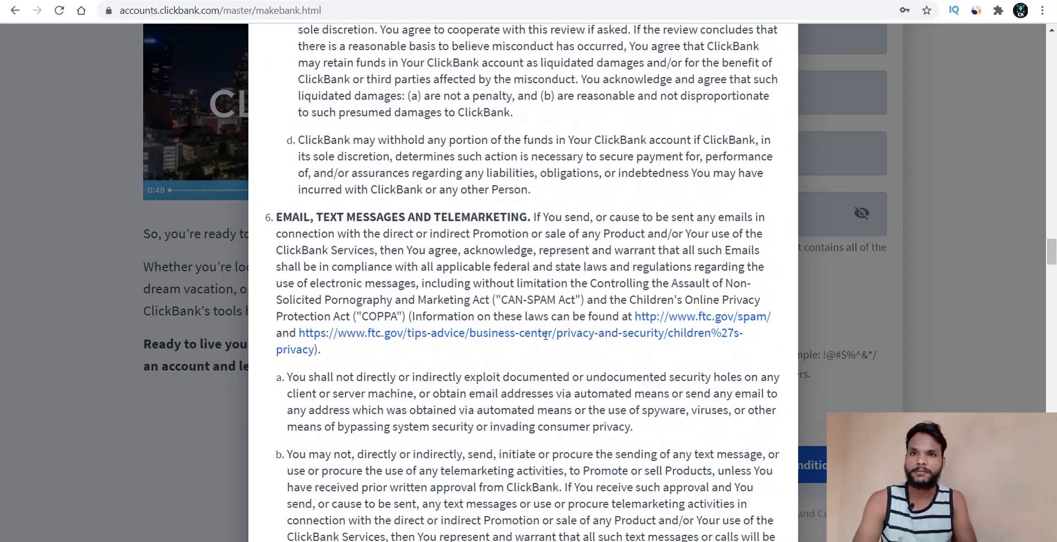
scroll(546, 335, "down", 20)
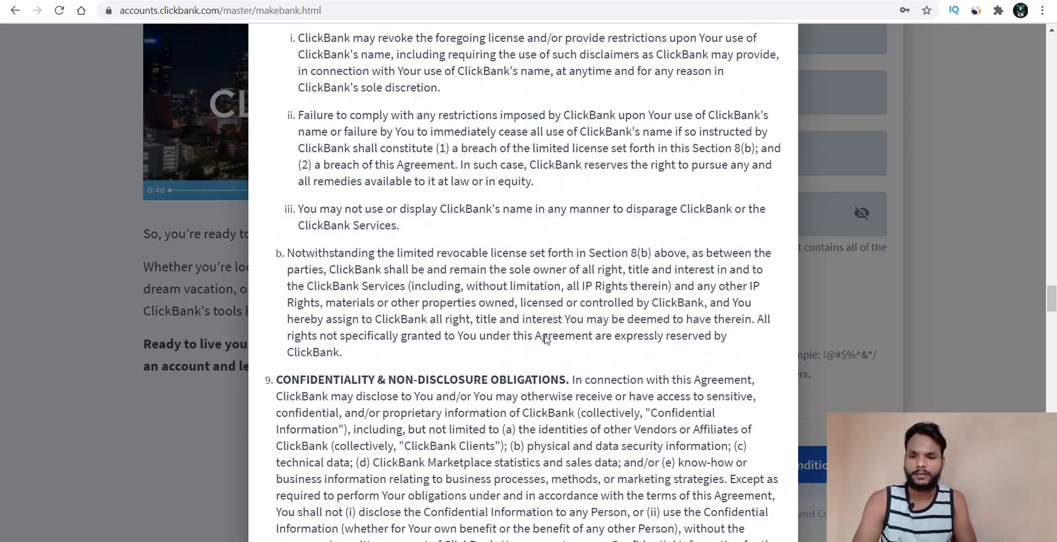
scroll(546, 336, "down", 20)
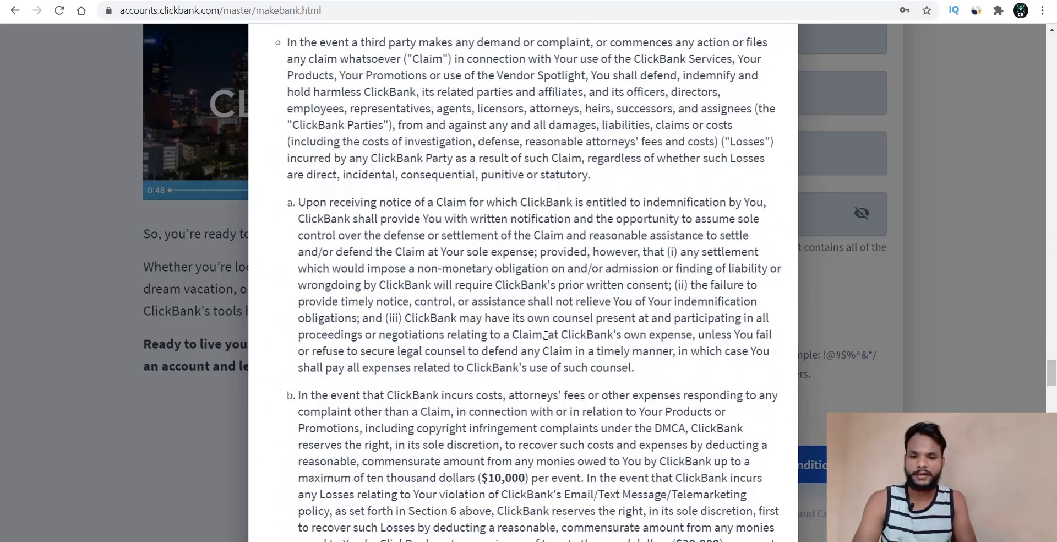
scroll(545, 335, "down", 20)
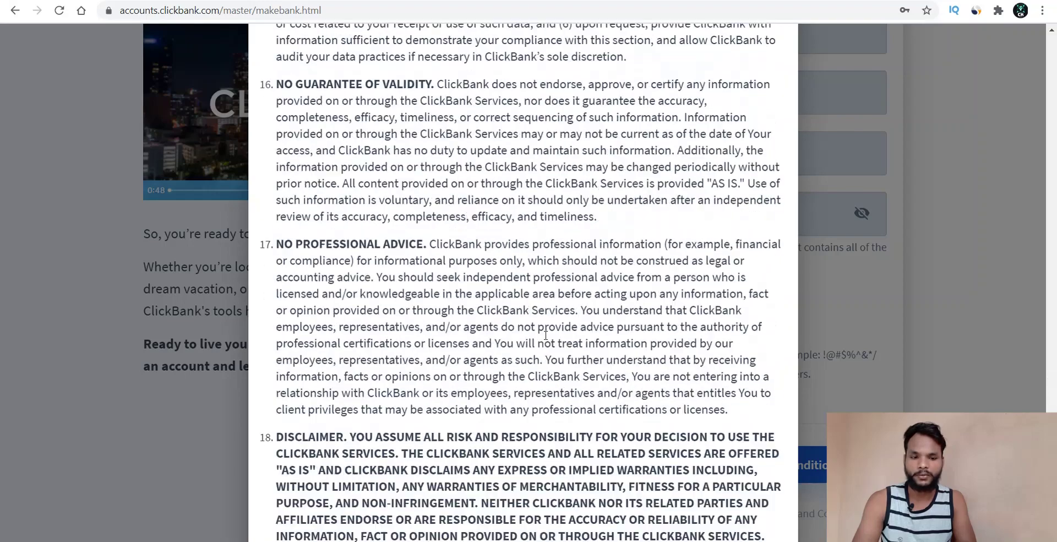
scroll(545, 337, "down", 20)
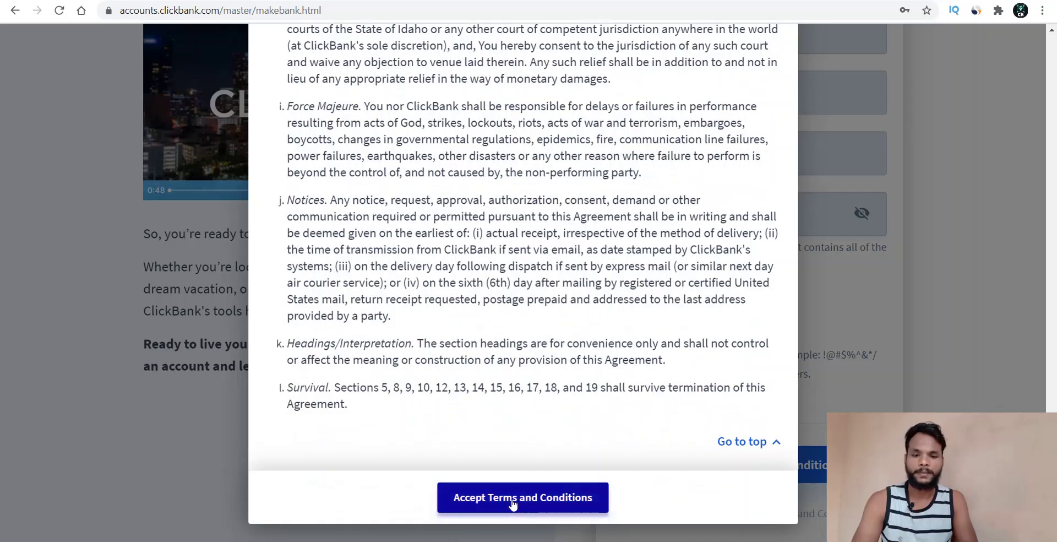
left_click(513, 497)
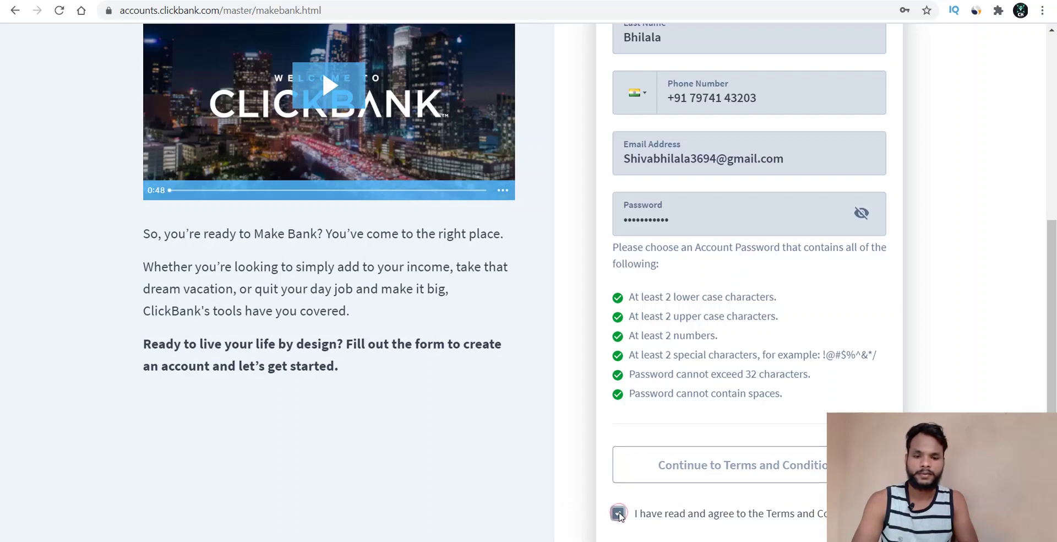
- Submit the sign-up form with 'Join ClickBank!'
scroll(573, 502, "down", 5)
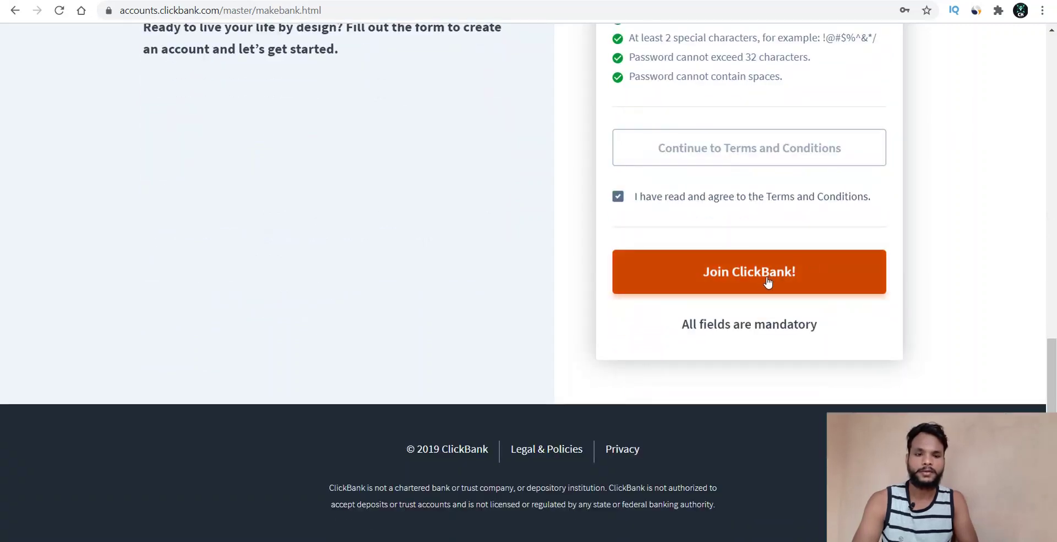
left_click(765, 279)
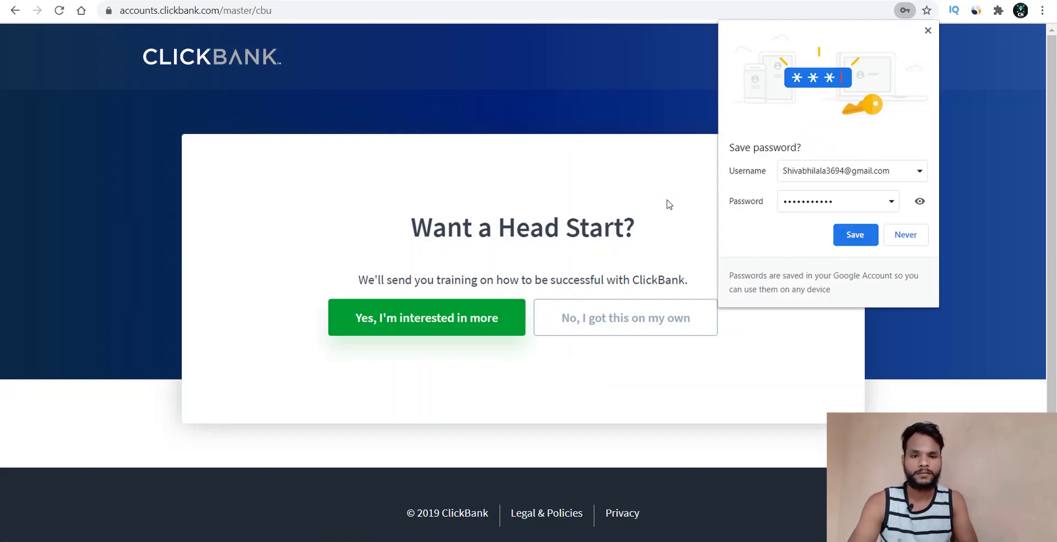
- Decline Chrome's password saving and the training offer ('No, I got this on my own')
left_click(897, 235)
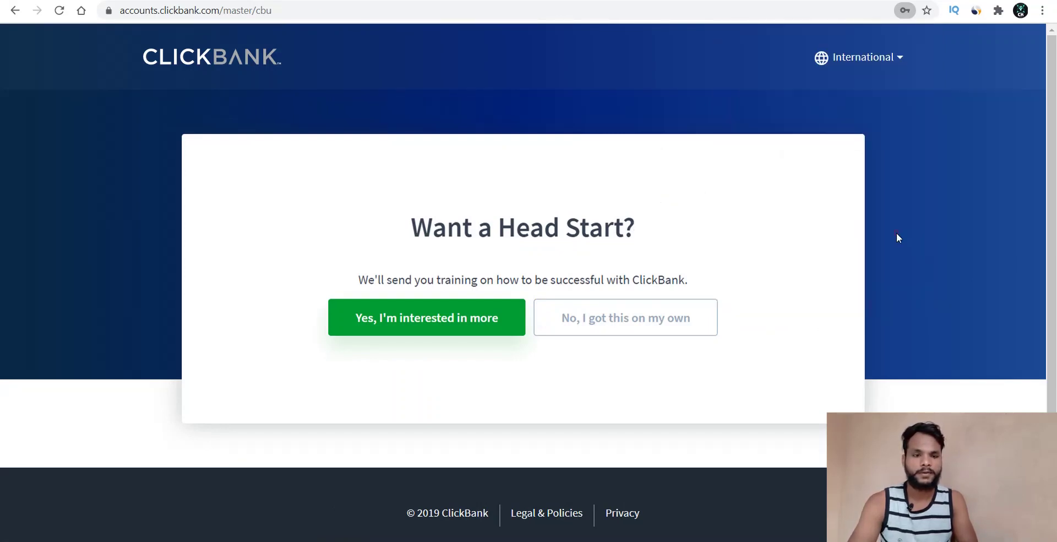
left_click(699, 200)
scroll(700, 202, "down", 1)
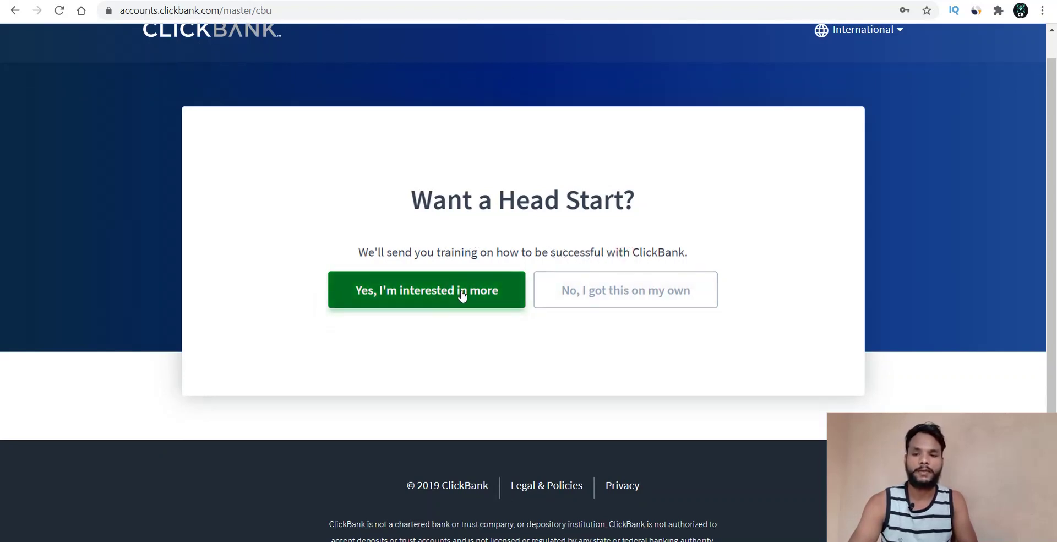
left_click(589, 296)
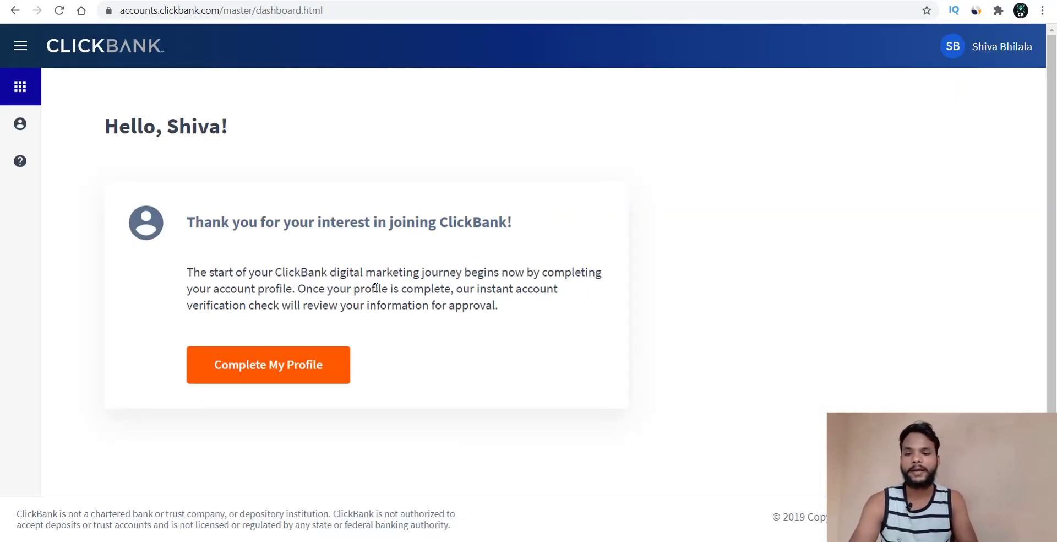
- Open Complete My Profile and autofill the recovery e-mail, correcting one digit
left_click(284, 368)
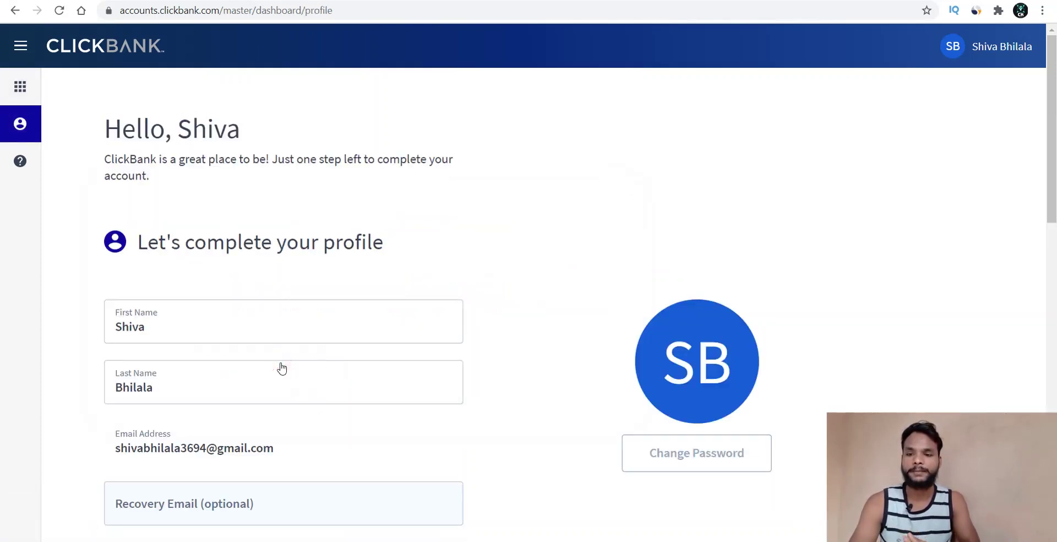
scroll(248, 278, "down", 4)
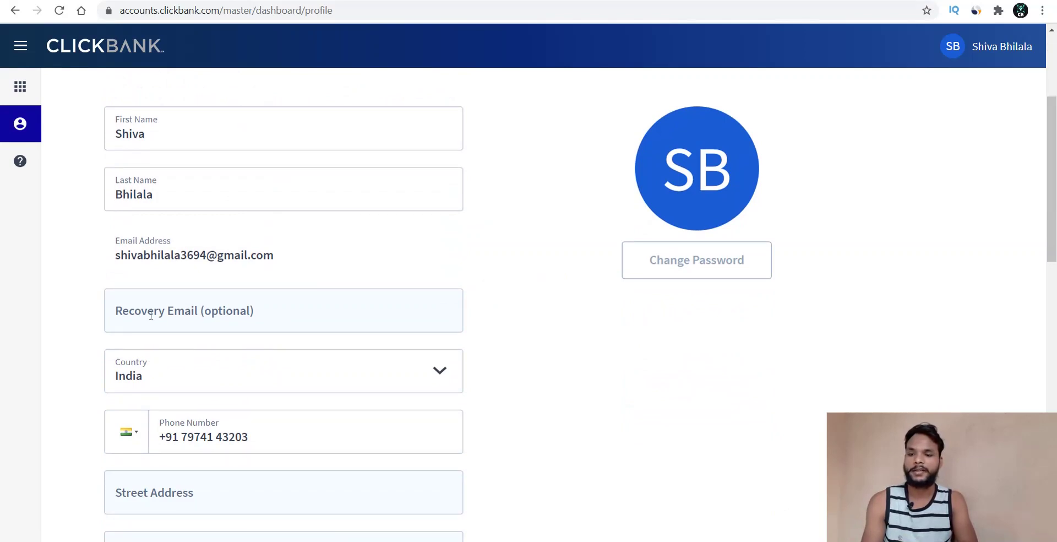
left_click(151, 314)
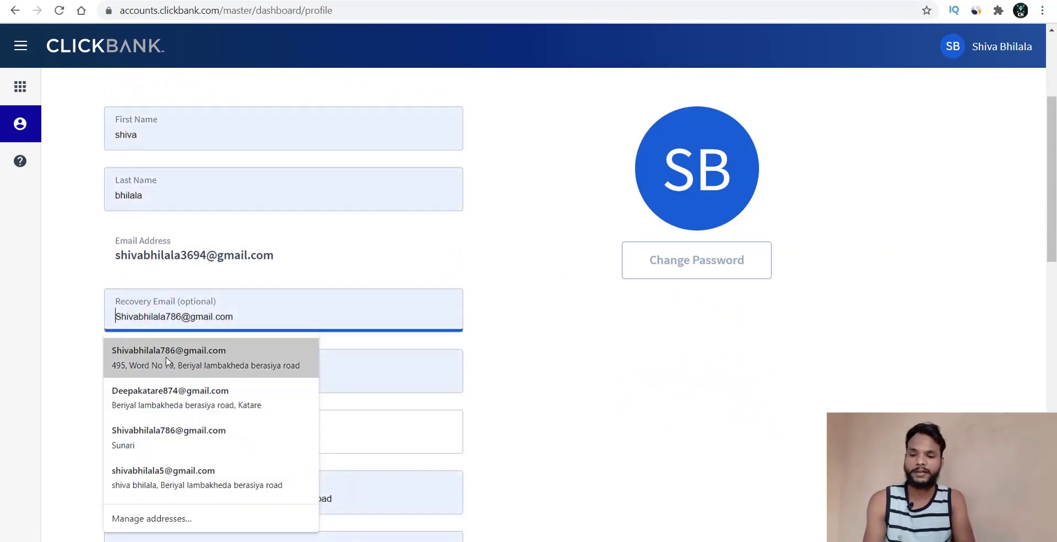
left_click(181, 357)
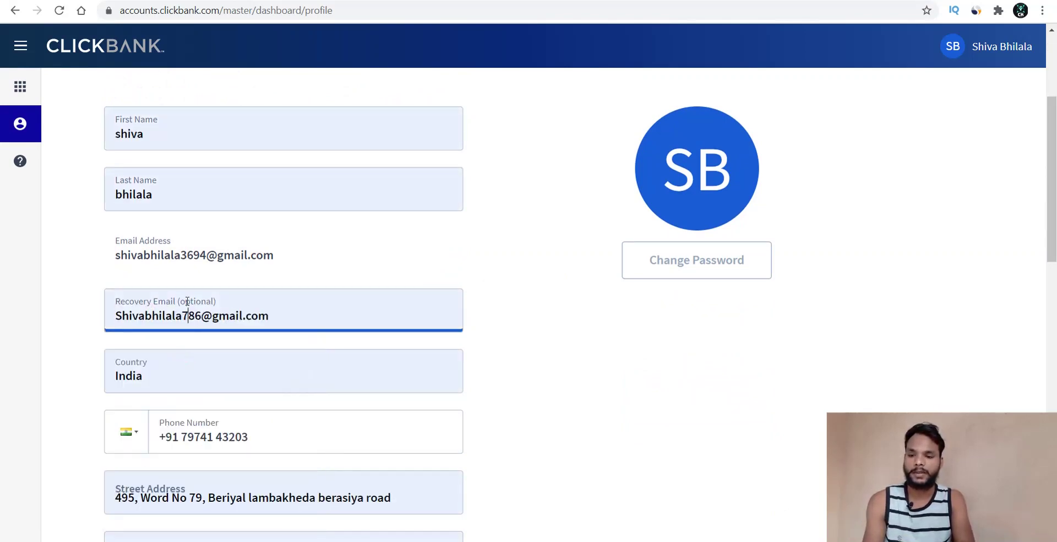
left_click(187, 306)
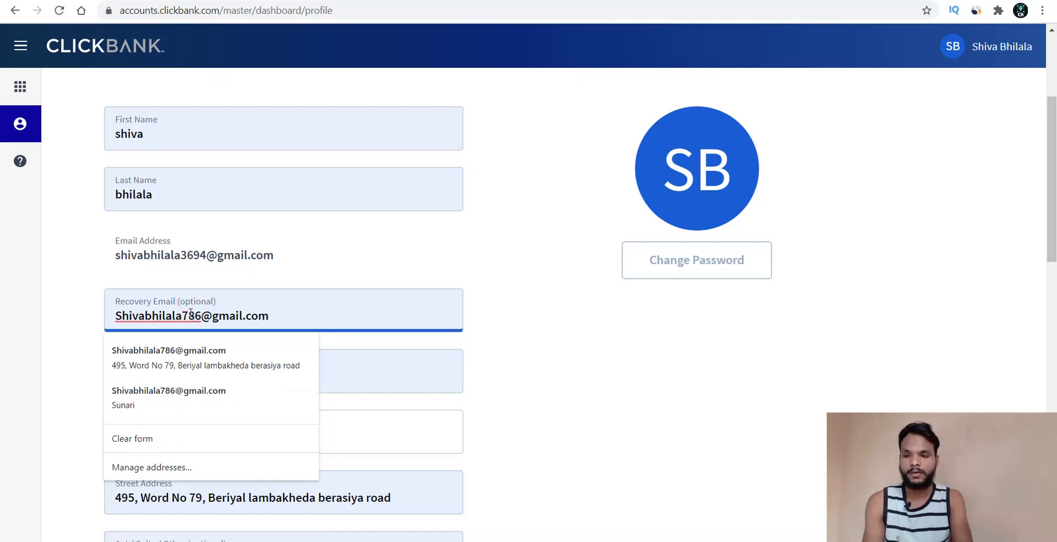
key("BackSpace")
key("BackSpace")
key("BackSpace")
type("5")
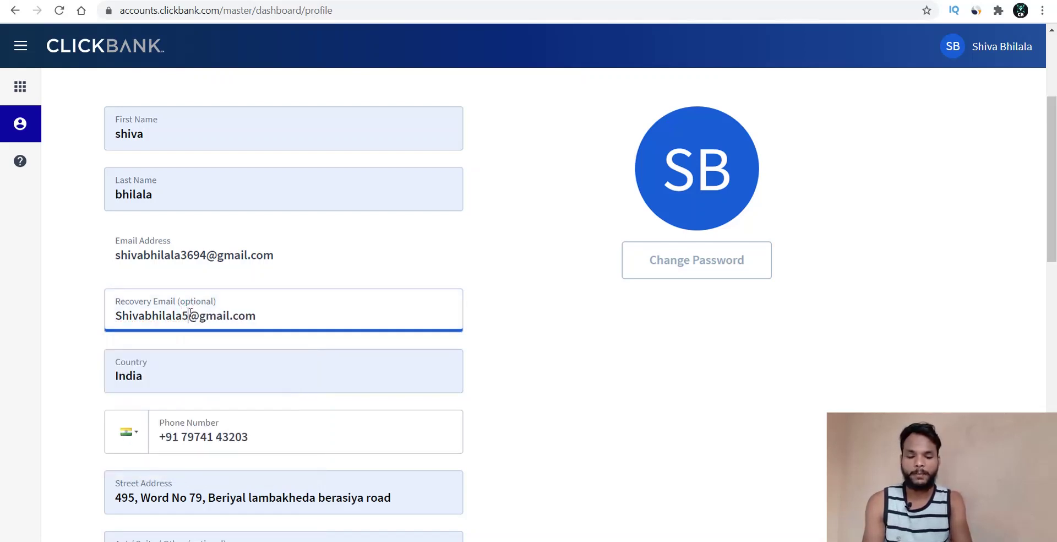
left_click(32, 385)
- Check the Payee Name field, keeping the account holder's name as payee
scroll(32, 385, "down", 6)
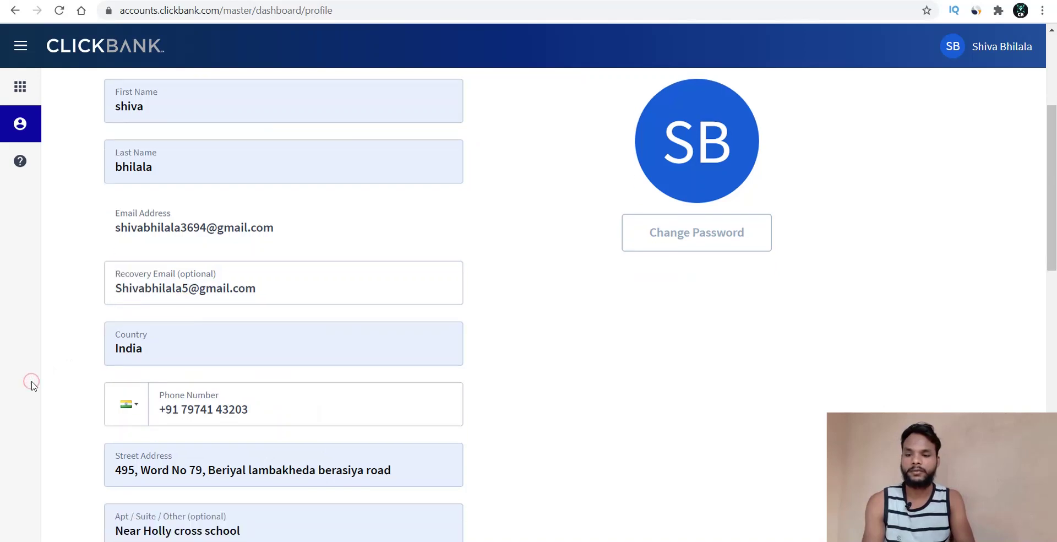
scroll(31, 385, "down", 2)
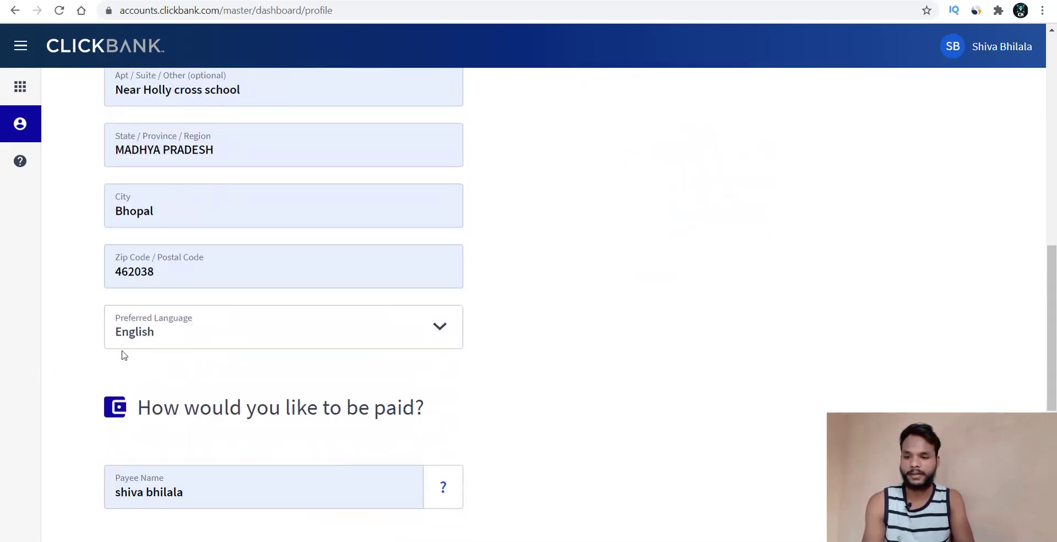
scroll(235, 403, "down", 5)
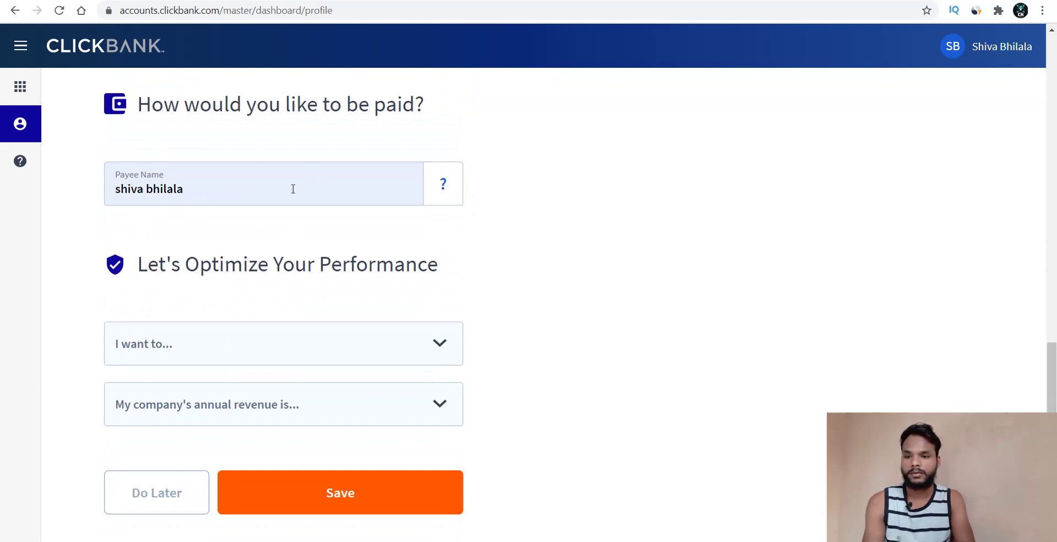
double_click(208, 190)
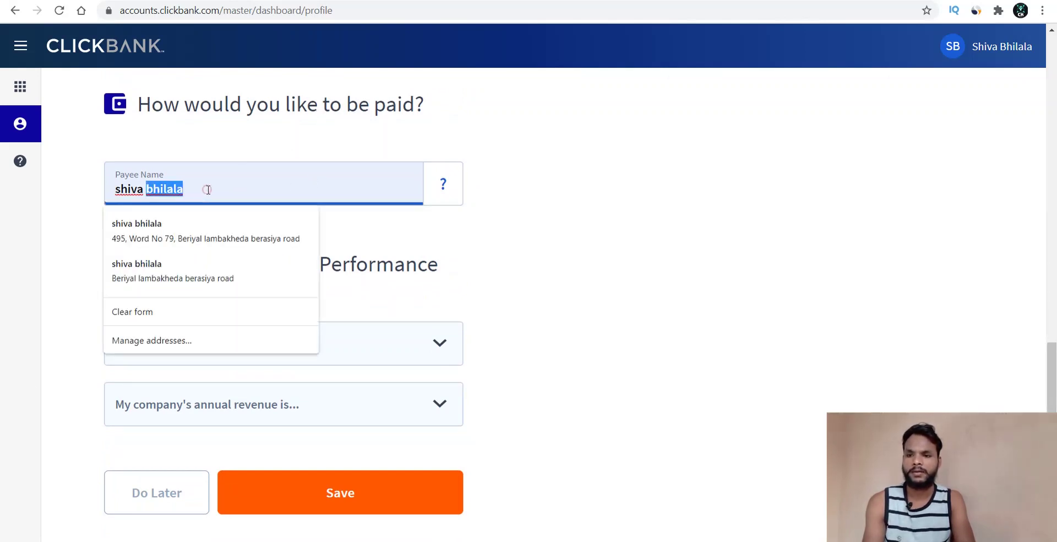
left_click(43, 197)
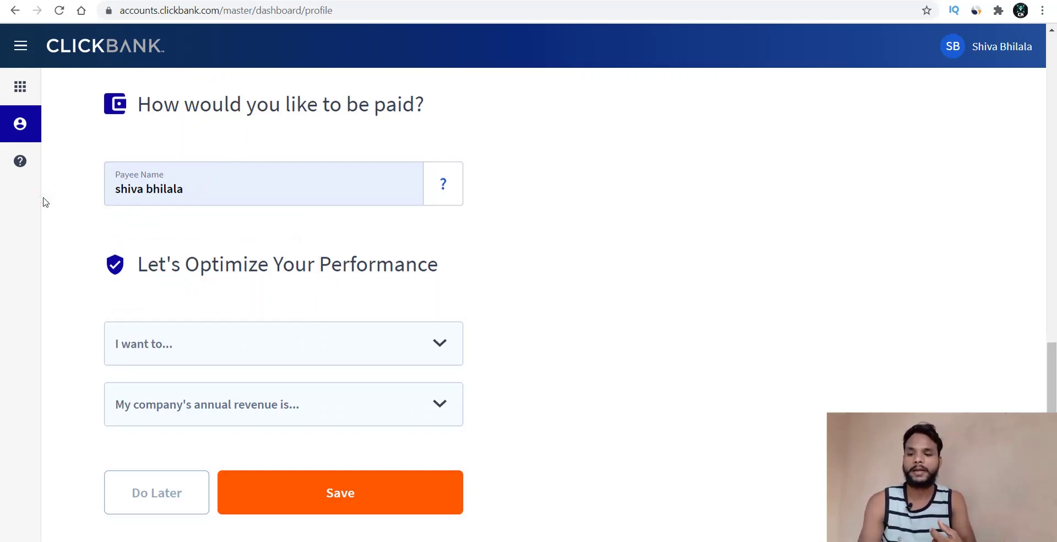
left_click(202, 181)
triple_click(202, 181)
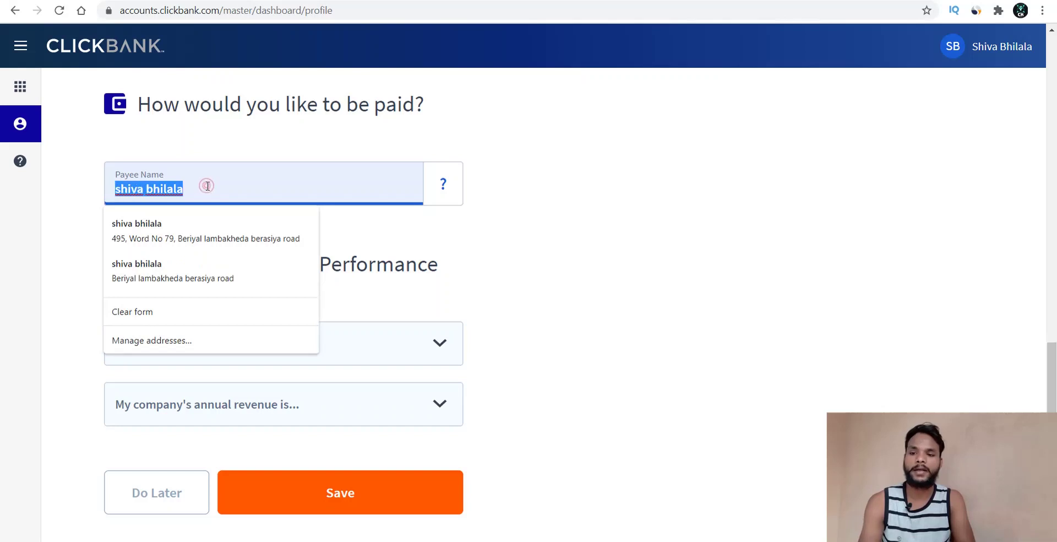
left_click(548, 250)
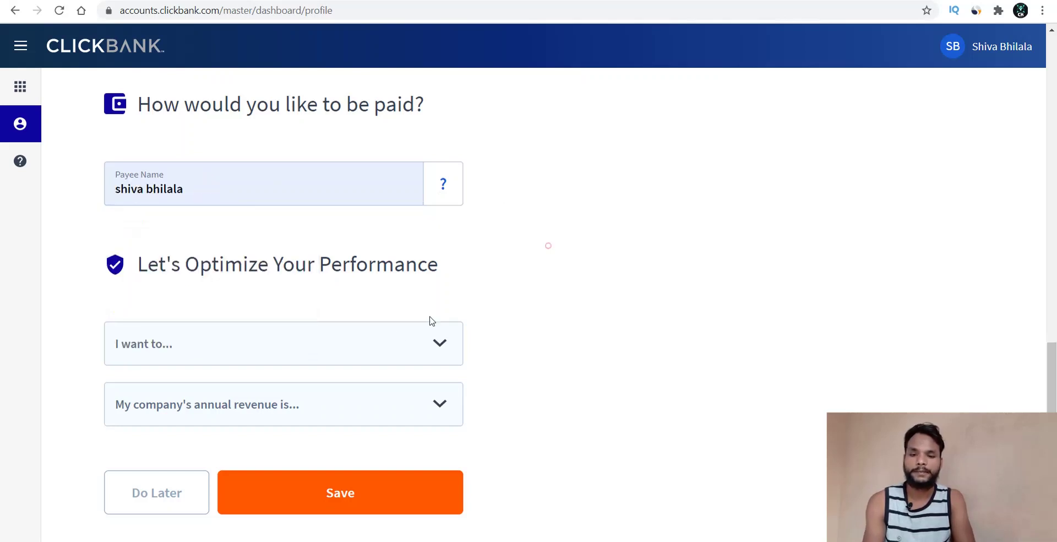
- Set 'I want to…' to Promote products as an affiliate and annual revenue to $0 - $25K
left_click(389, 353)
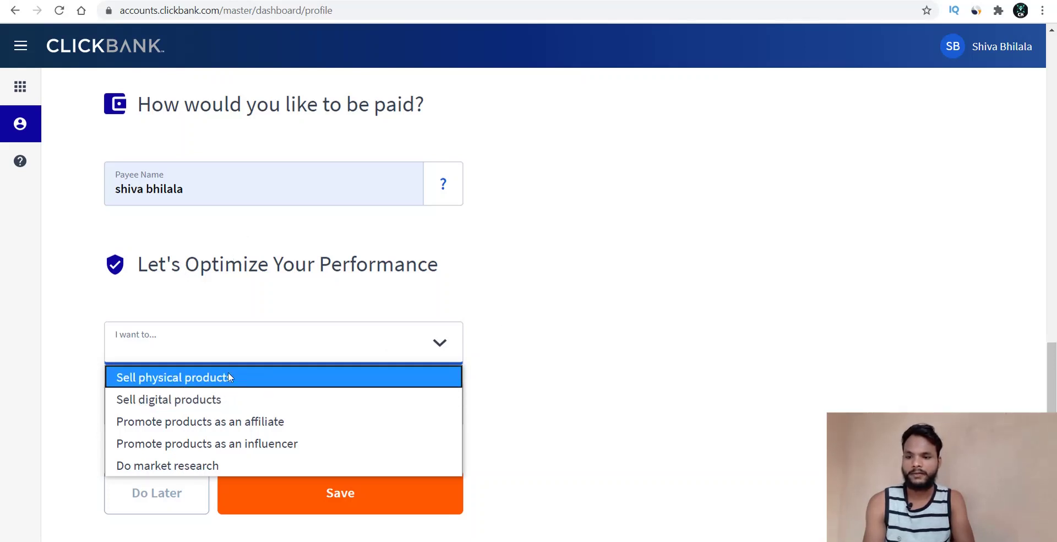
left_click(224, 422)
left_click(323, 405)
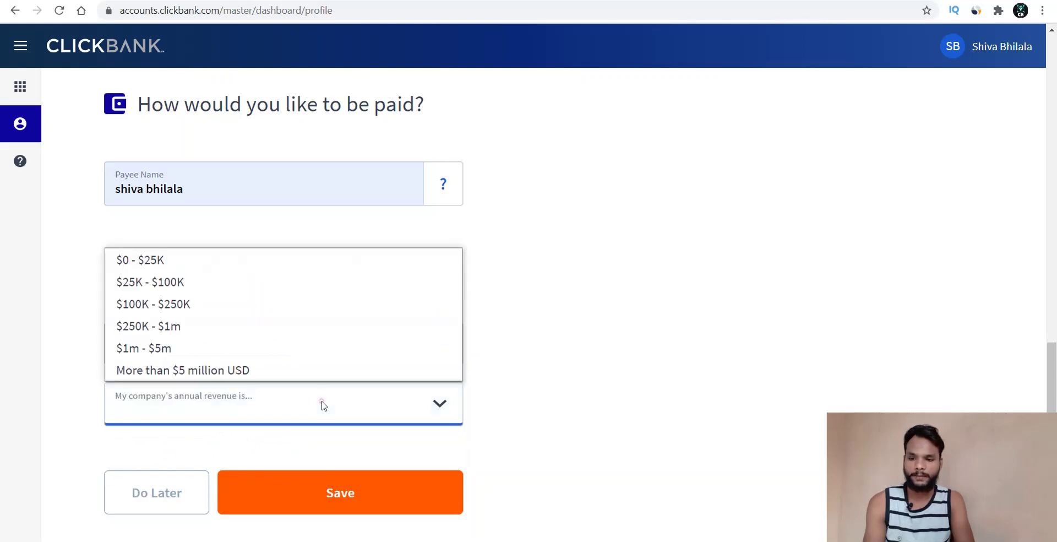
left_click(583, 417)
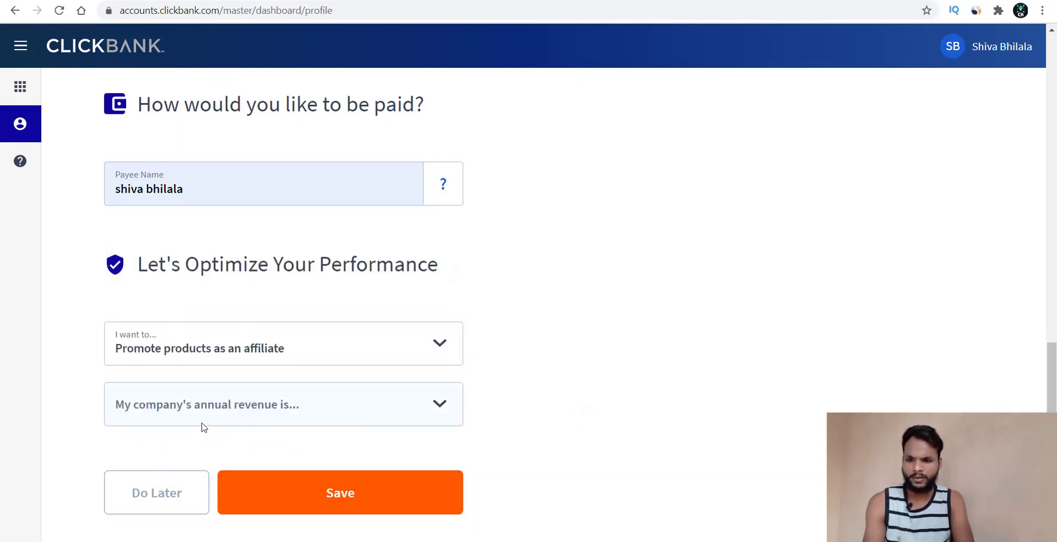
left_click(244, 408)
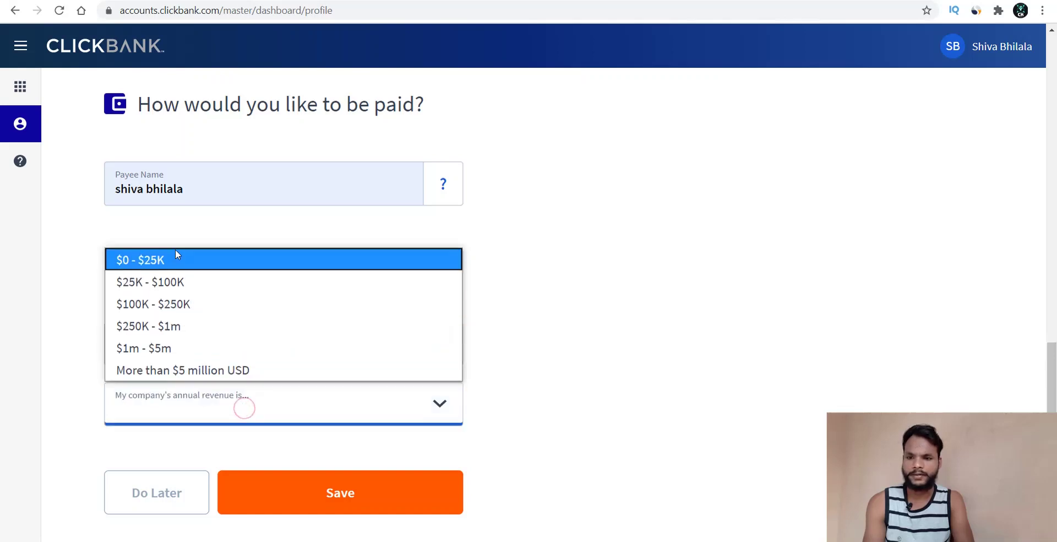
left_click(177, 265)
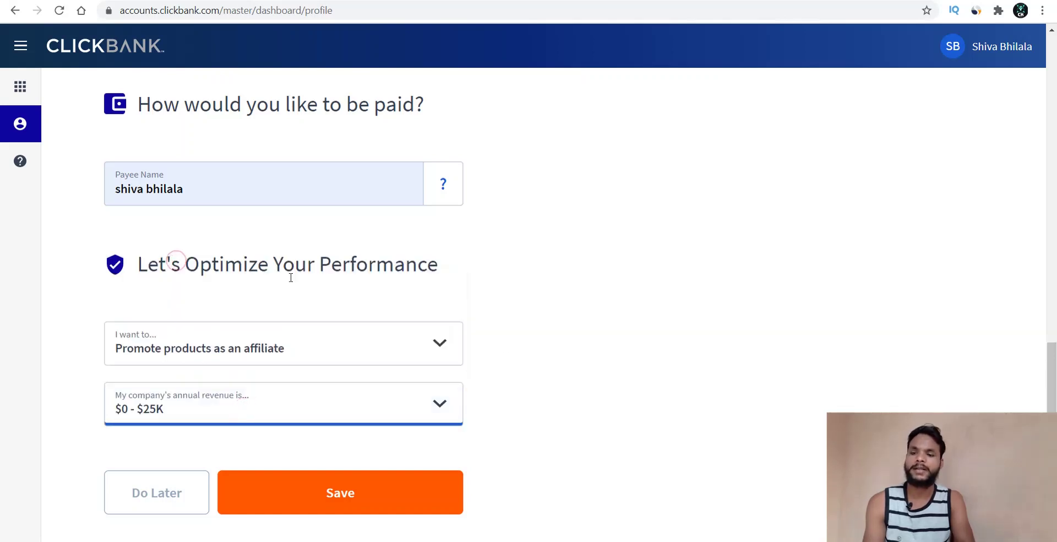
left_click(546, 381)
- Review the profile form and save it
scroll(546, 381, "up", 6)
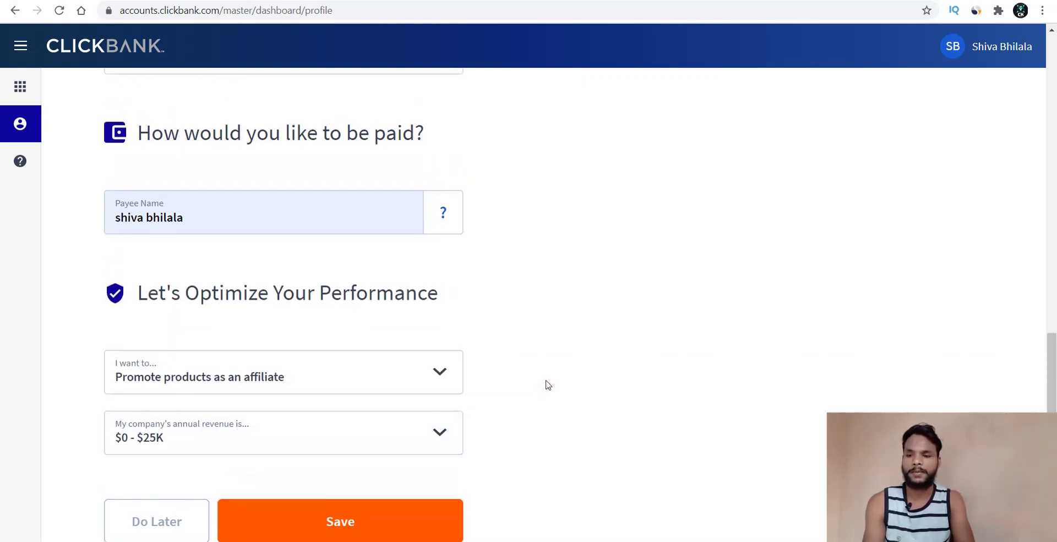
scroll(548, 384, "up", 8)
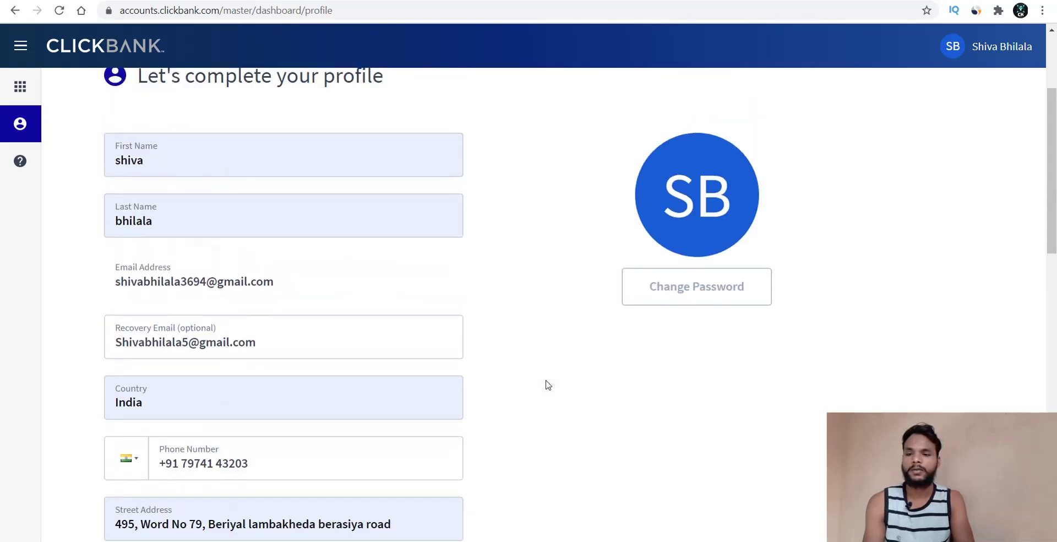
scroll(547, 384, "down", 6)
scroll(546, 383, "down", 8)
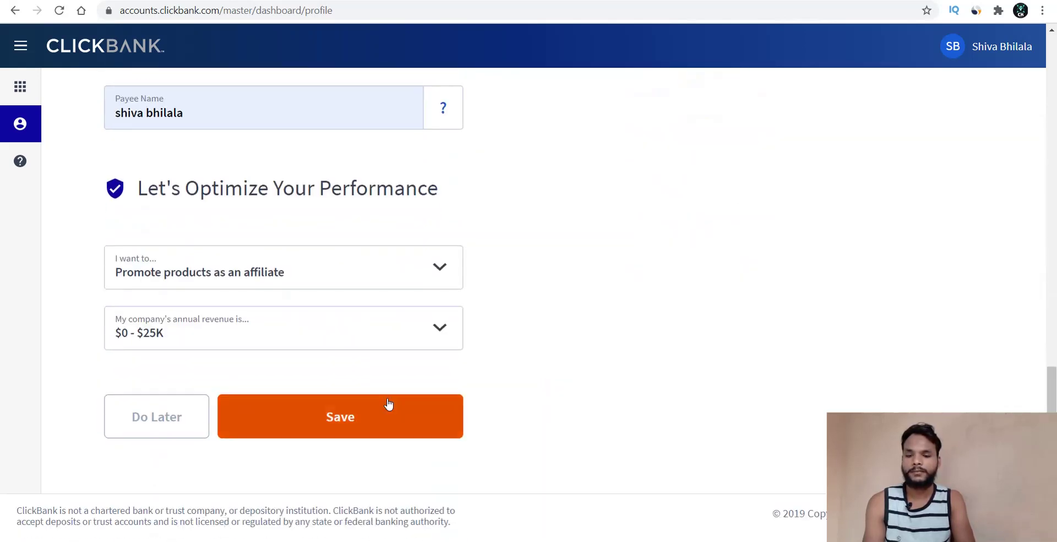
scroll(944, 68, "up", 10)
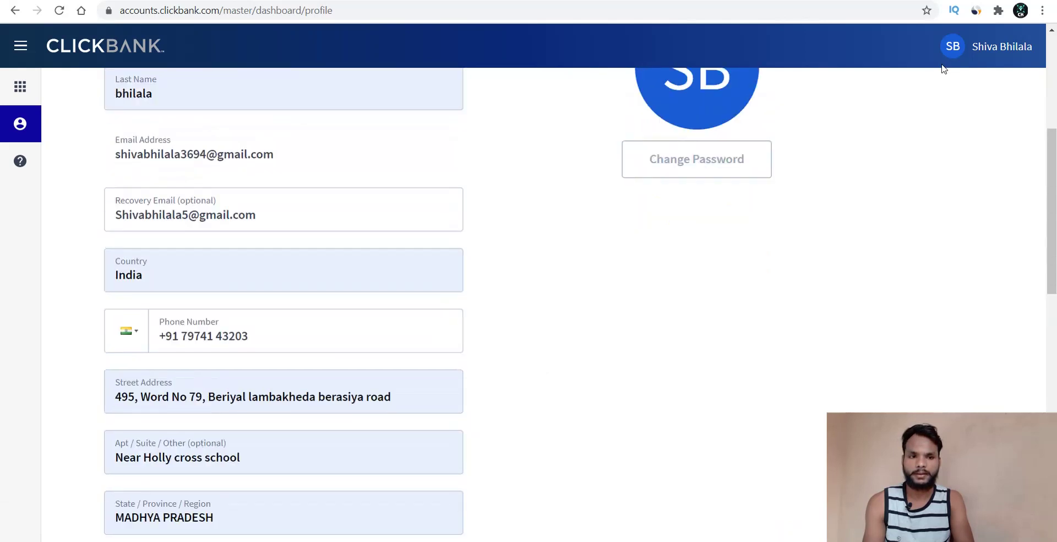
scroll(892, 154, "down", 2)
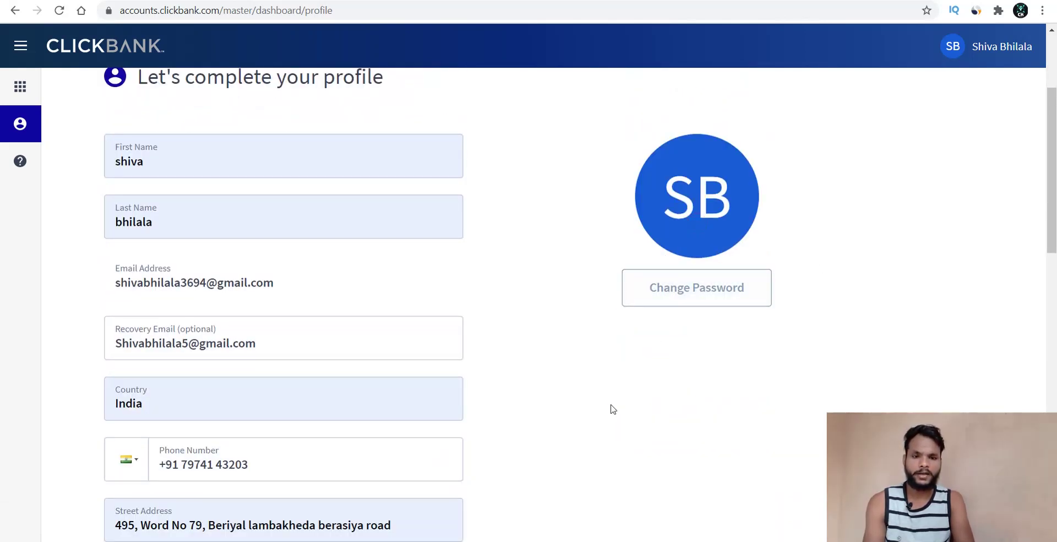
scroll(608, 407, "down", 1)
scroll(611, 407, "down", 15)
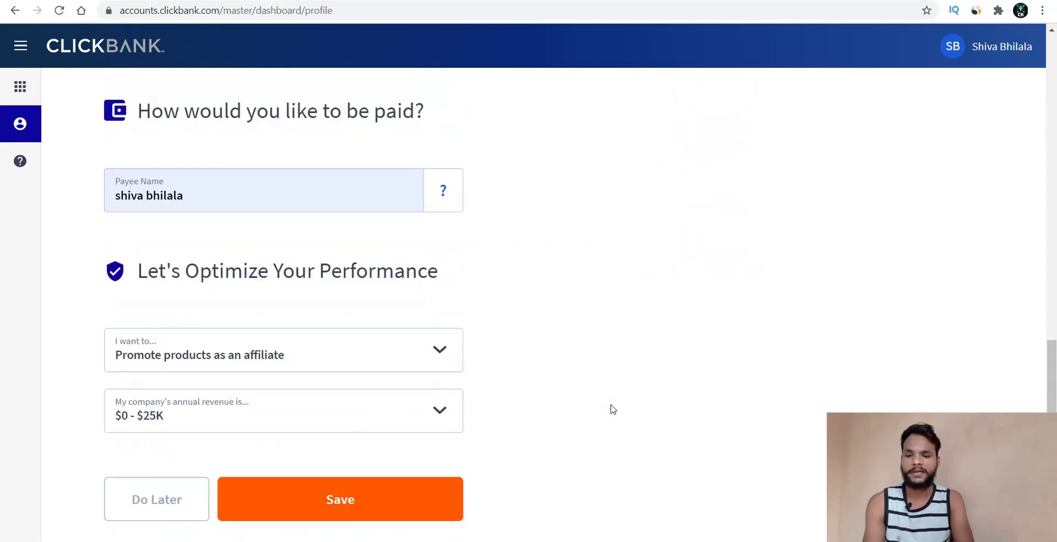
left_click(320, 424)
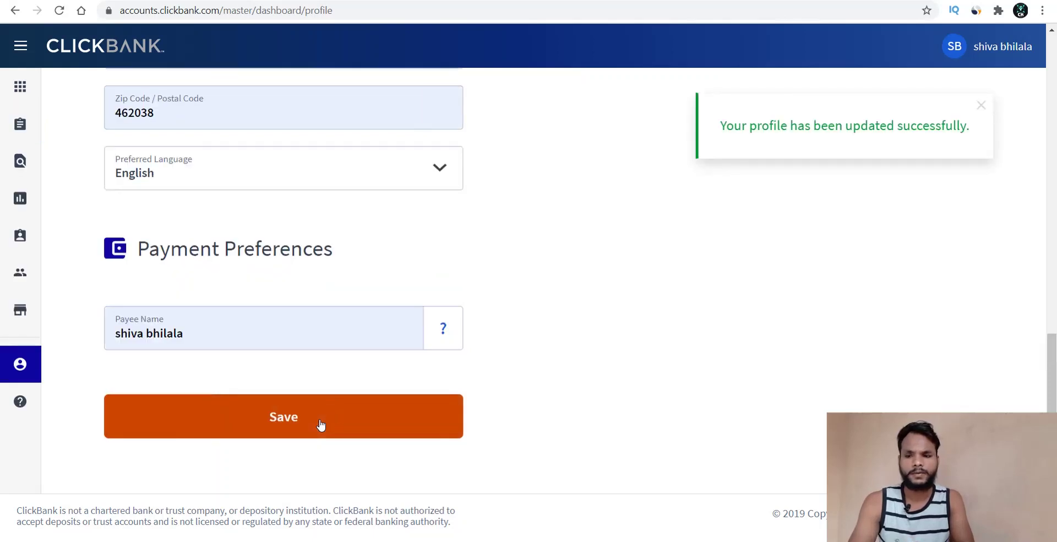
- Go to the Dashboard, then open Ticket Management from the sidebar Tickets icon
scroll(534, 416, "up", 14)
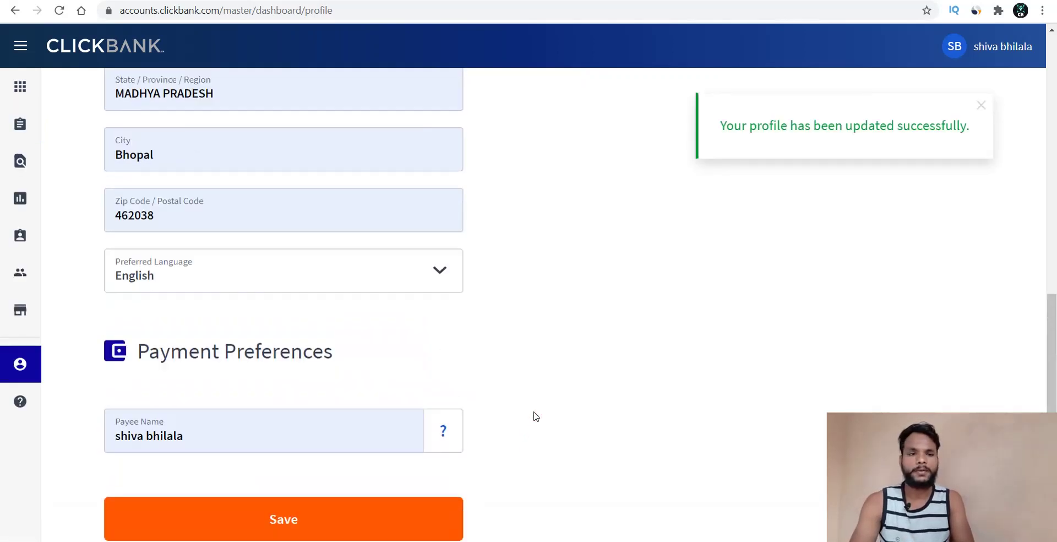
left_click(19, 88)
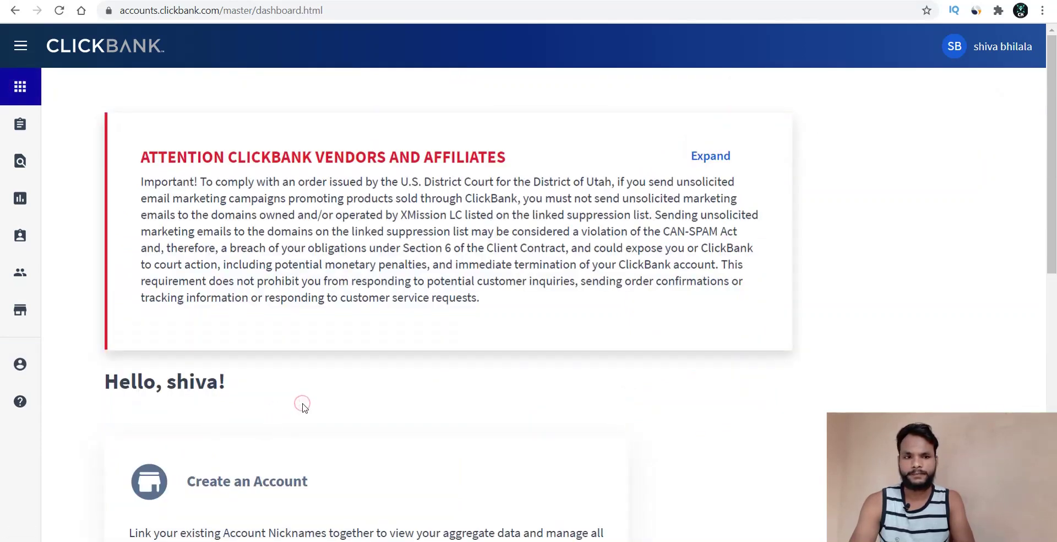
scroll(303, 407, "down", 7)
scroll(304, 409, "down", 3)
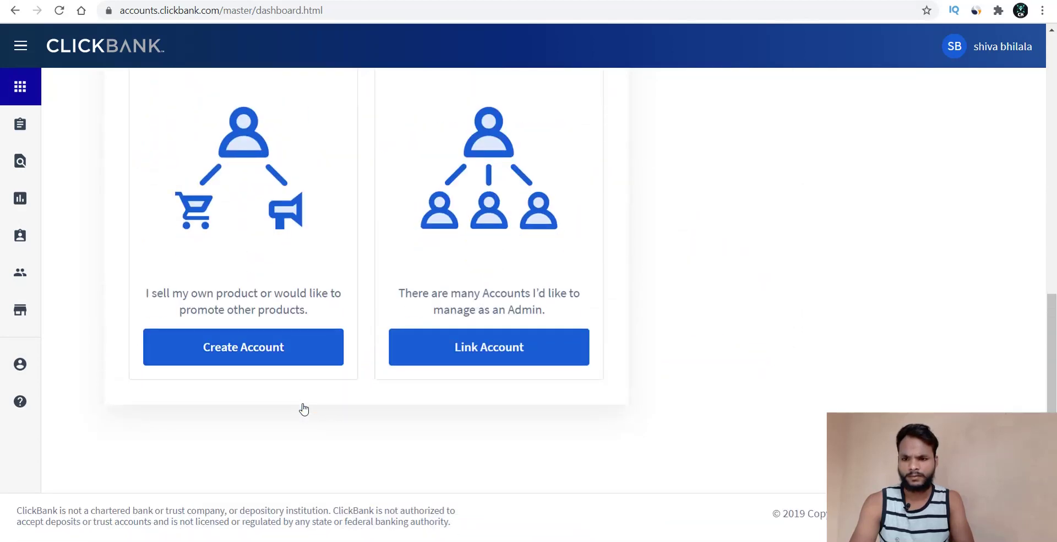
scroll(304, 409, "up", 4)
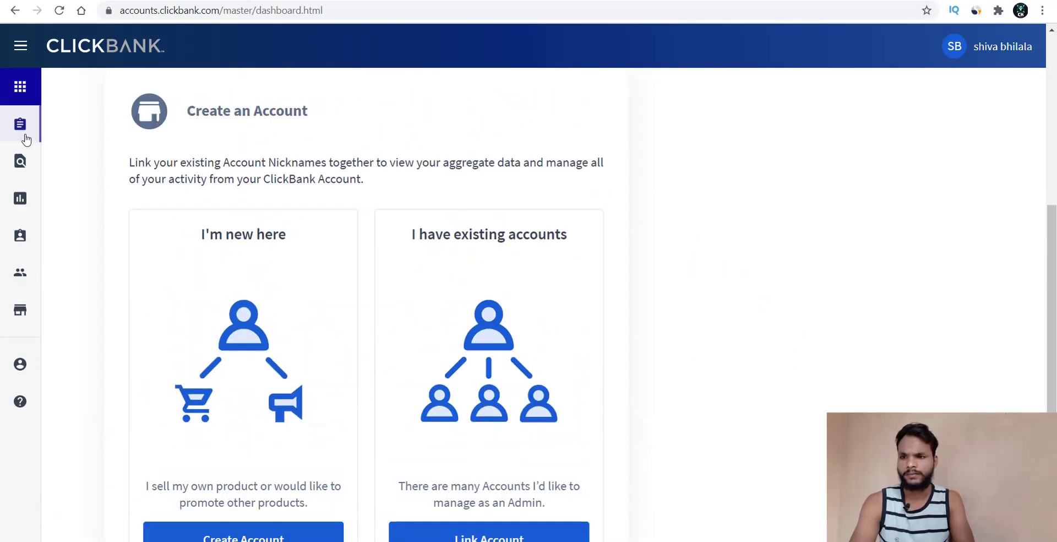
left_click(26, 141)
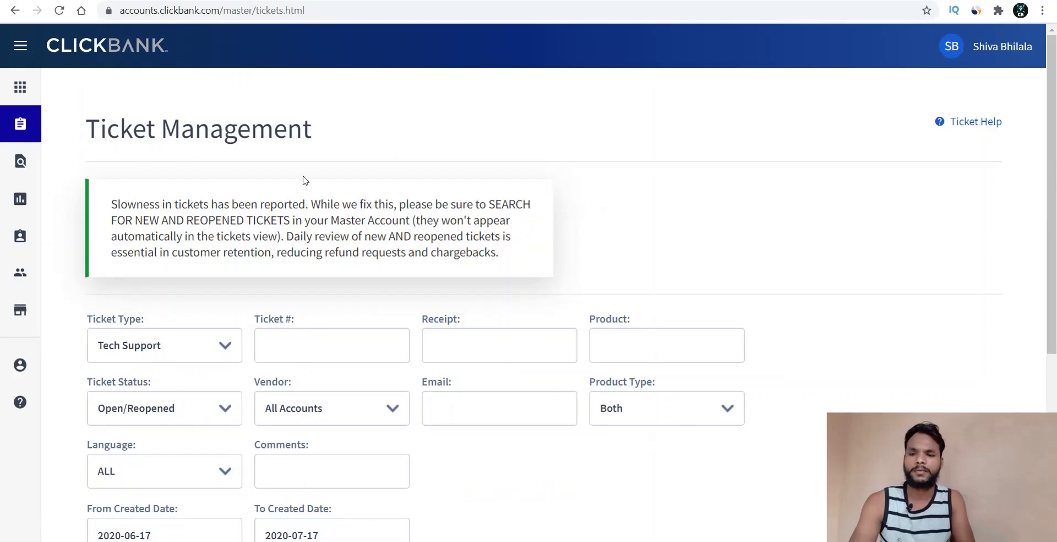
- Visit the Users and Reporting pages, ending on Transaction Management
left_click(303, 180)
scroll(304, 178, "down", 5)
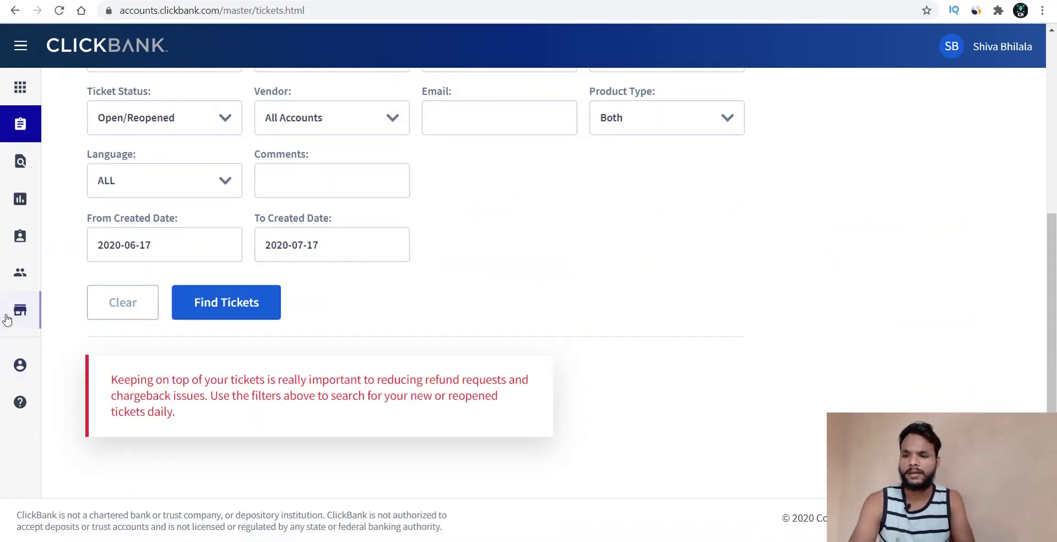
left_click(19, 279)
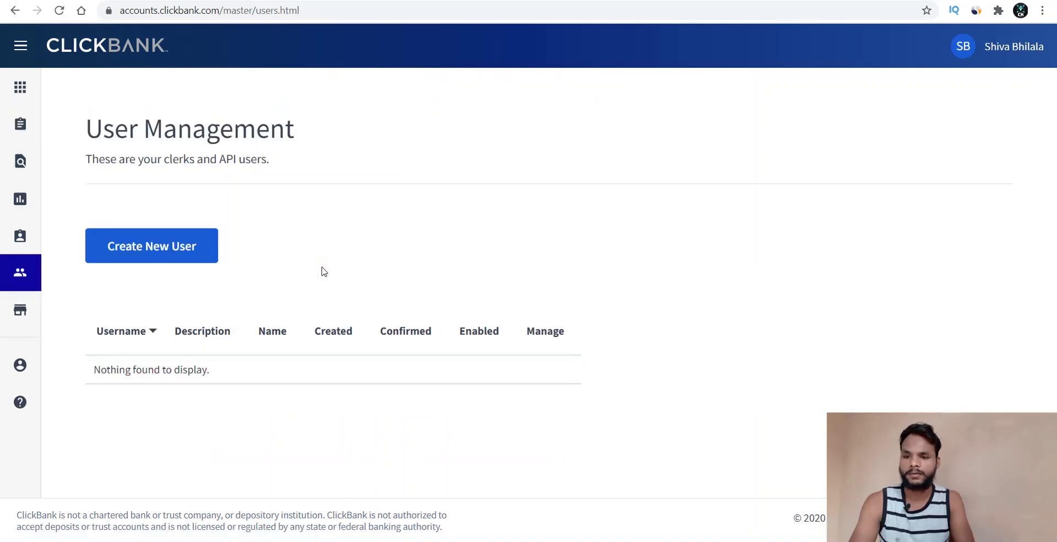
left_click(23, 201)
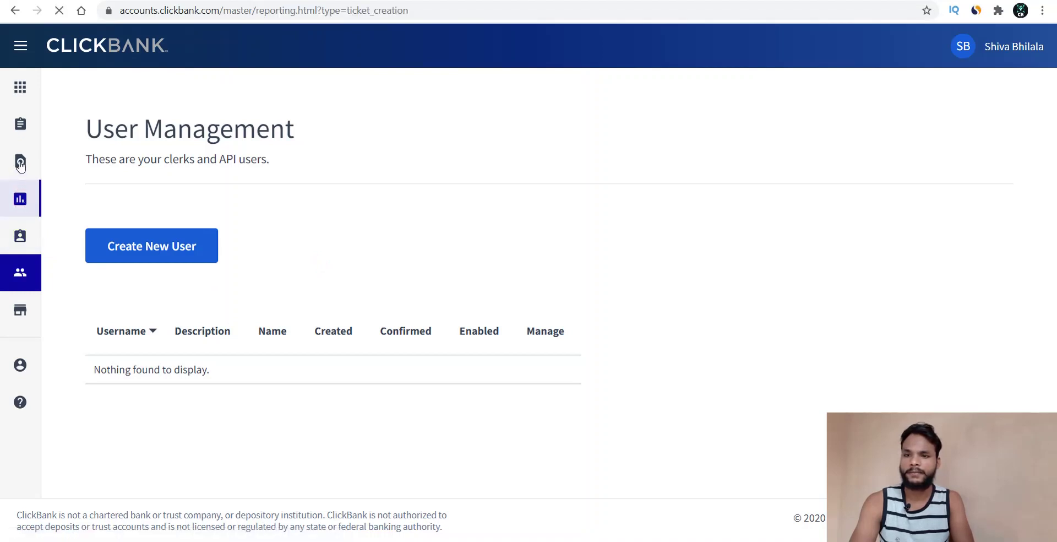
left_click(20, 162)
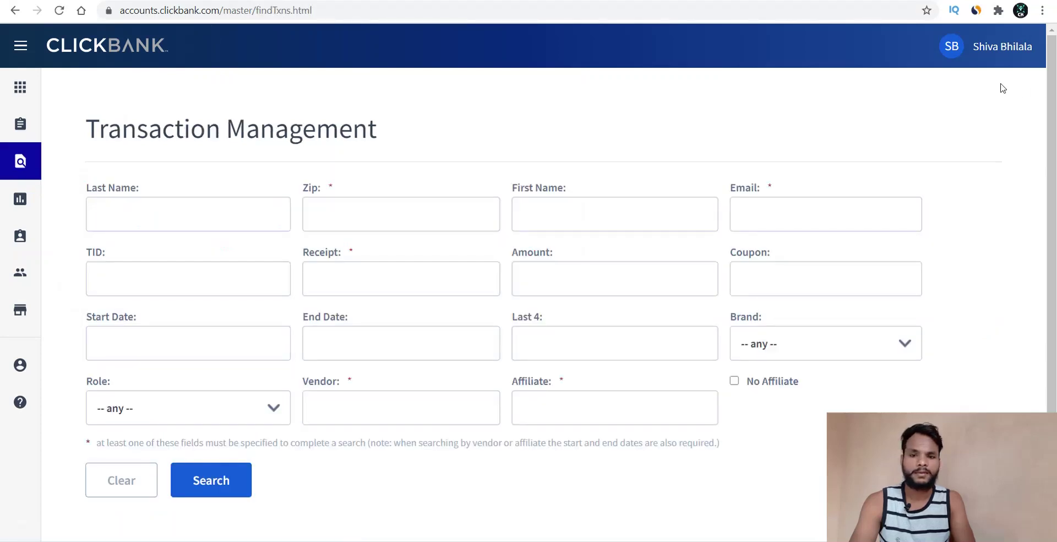
- Toggle the user-name account menu with Sign Out open and closed
left_click(997, 49)
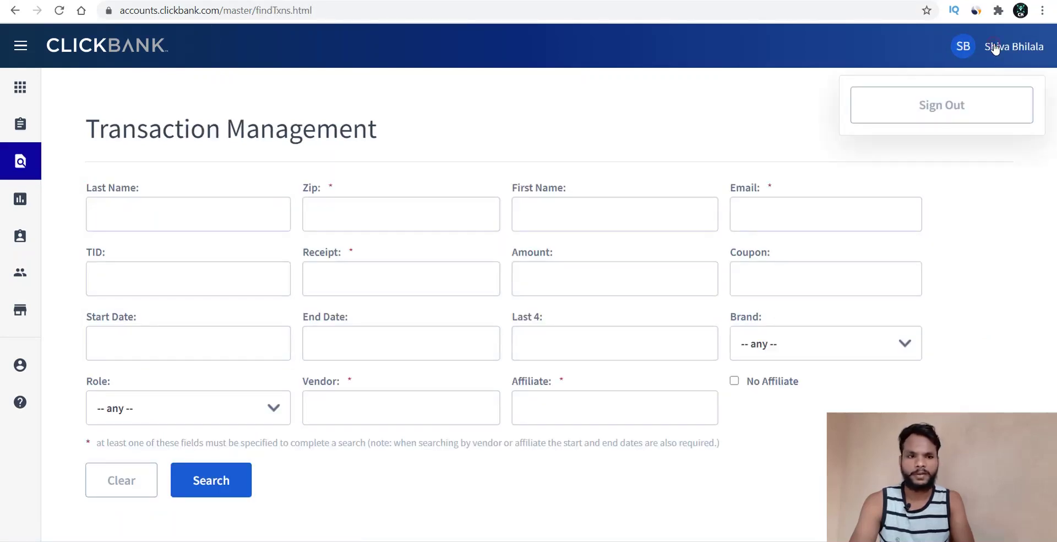
left_click(961, 50)
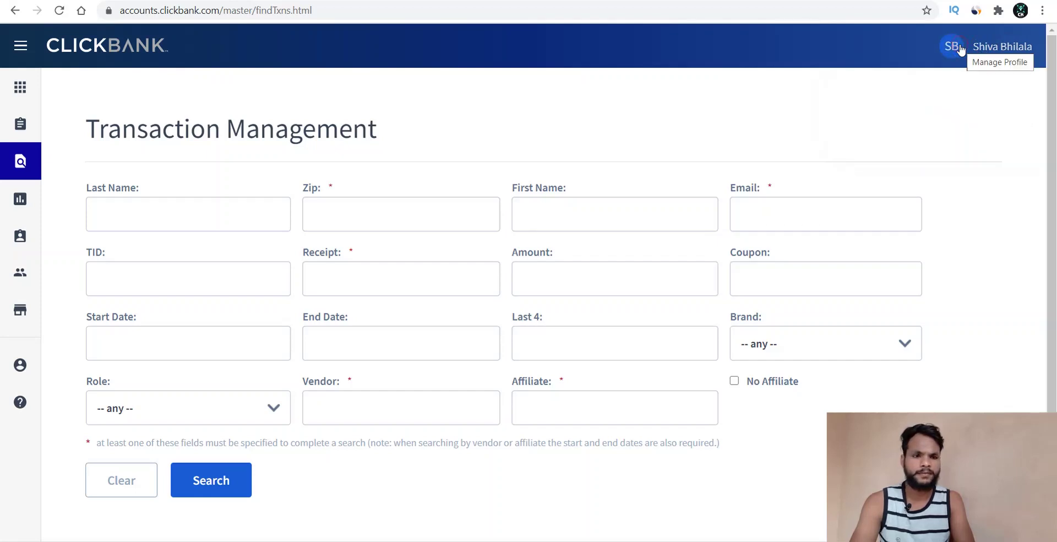
left_click(963, 49)
left_click(1012, 49)
left_click(1011, 50)
left_click(1012, 50)
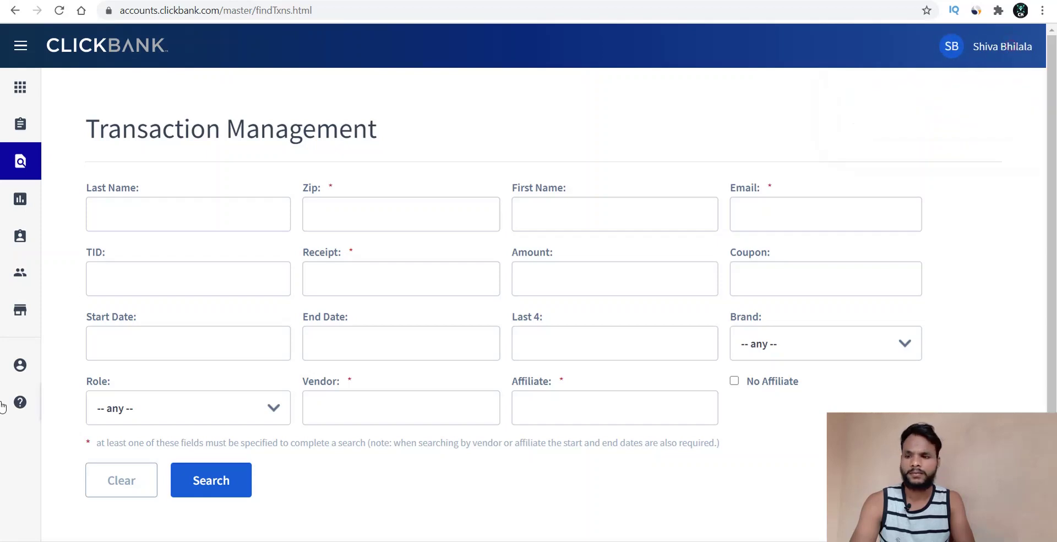
- Return to the Profile page, review the saved details, and expand the sidebar to list the Reporting sections
left_click(29, 367)
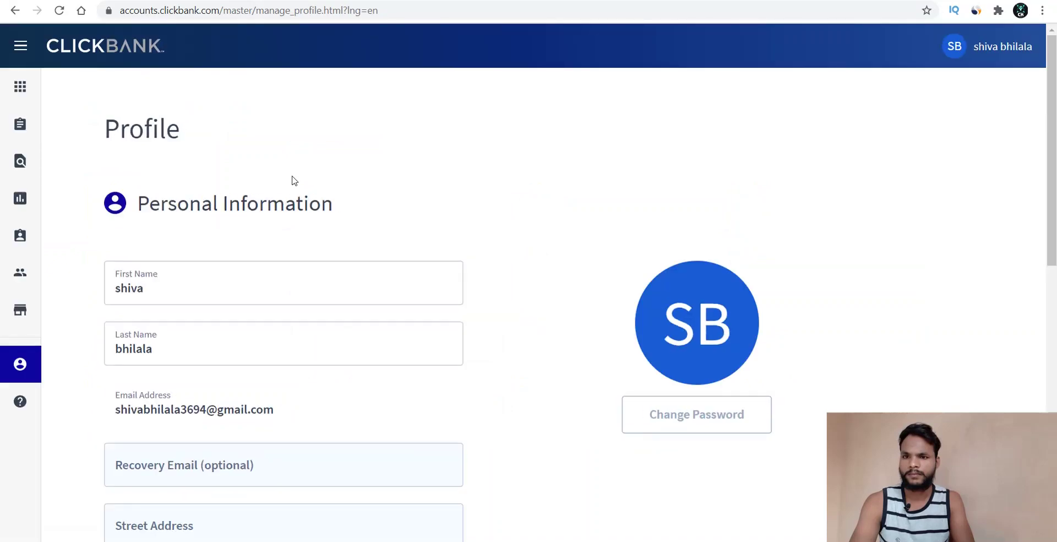
scroll(298, 159, "down", 1)
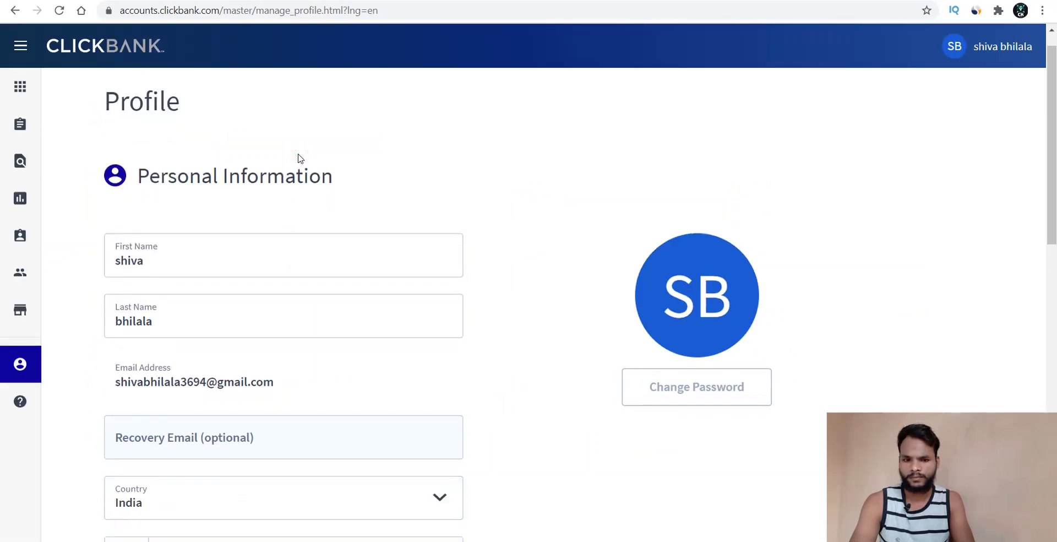
scroll(297, 159, "down", 12)
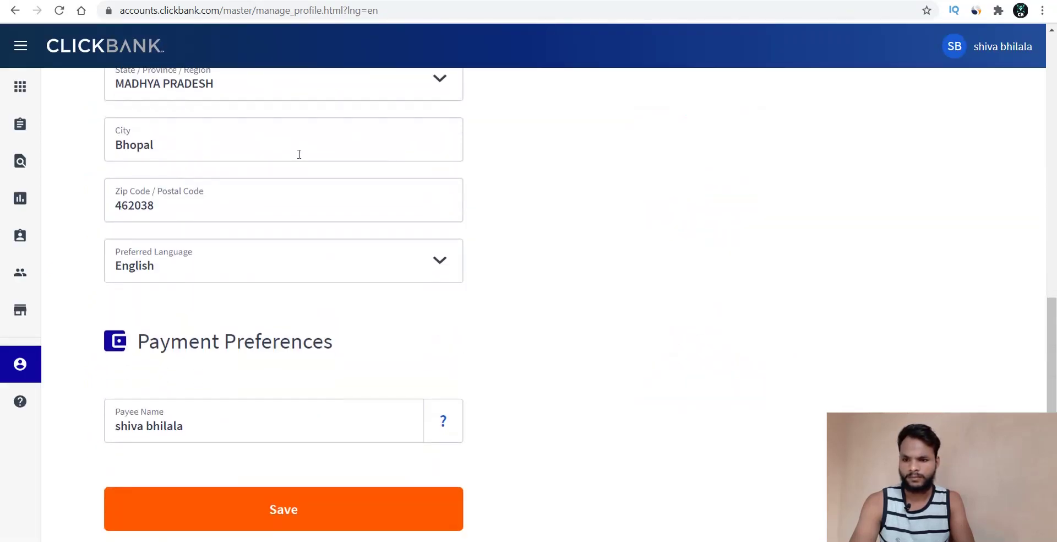
scroll(299, 154, "down", 2)
scroll(299, 156, "up", 9)
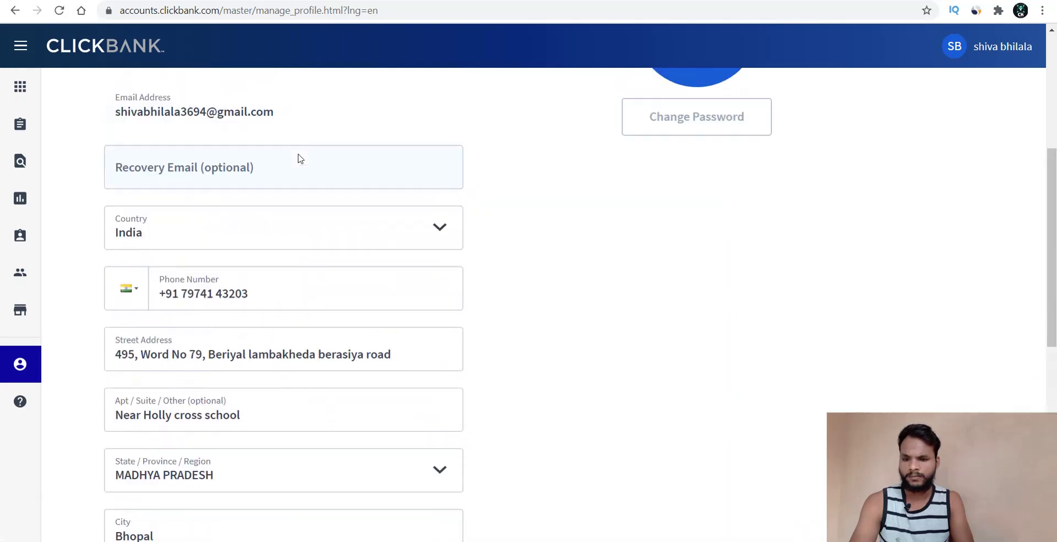
scroll(300, 159, "up", 5)
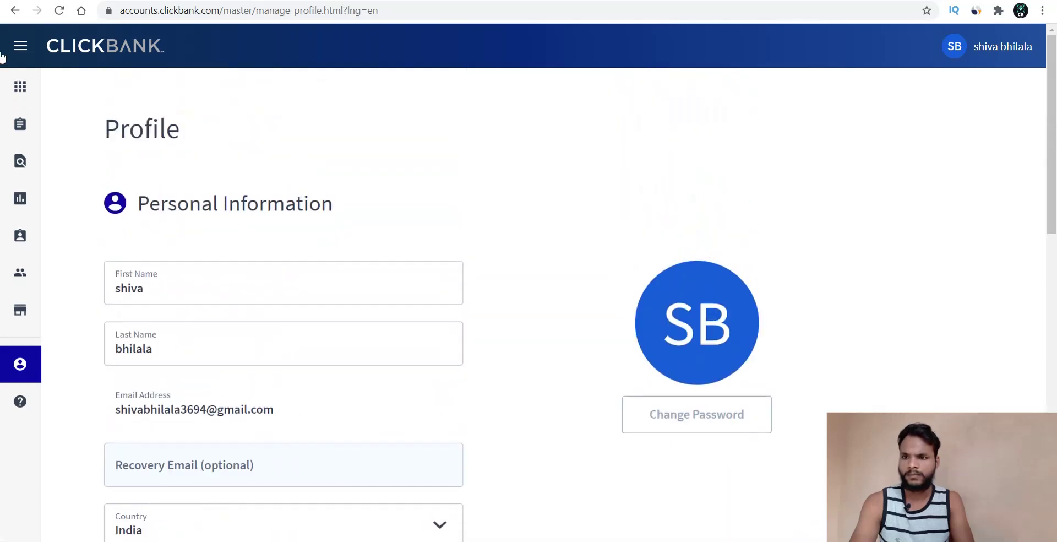
left_click(21, 47)
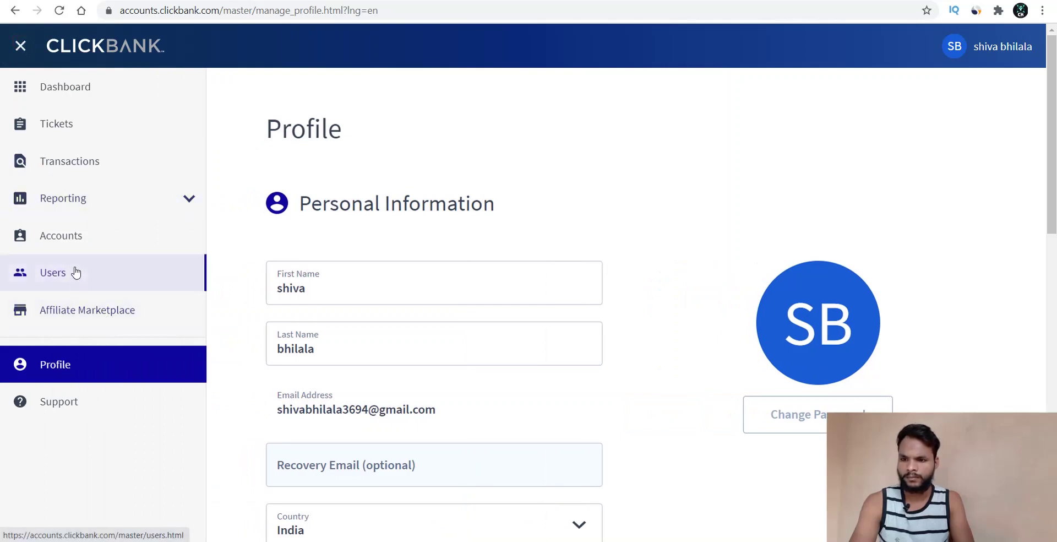
left_click(189, 200)
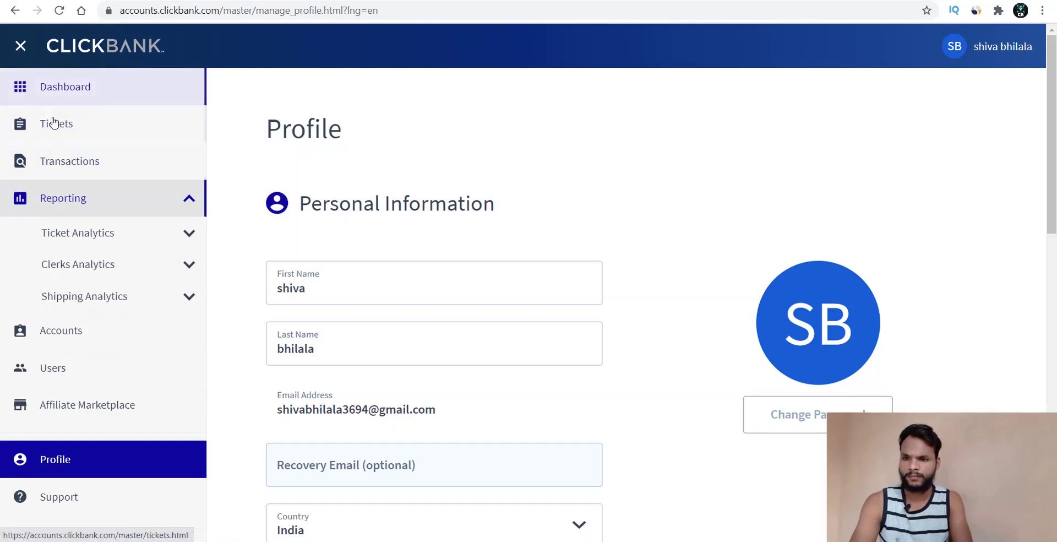
- Open Accounts in the sidebar to reach the Manage Account Nicknames page
left_click(91, 332)
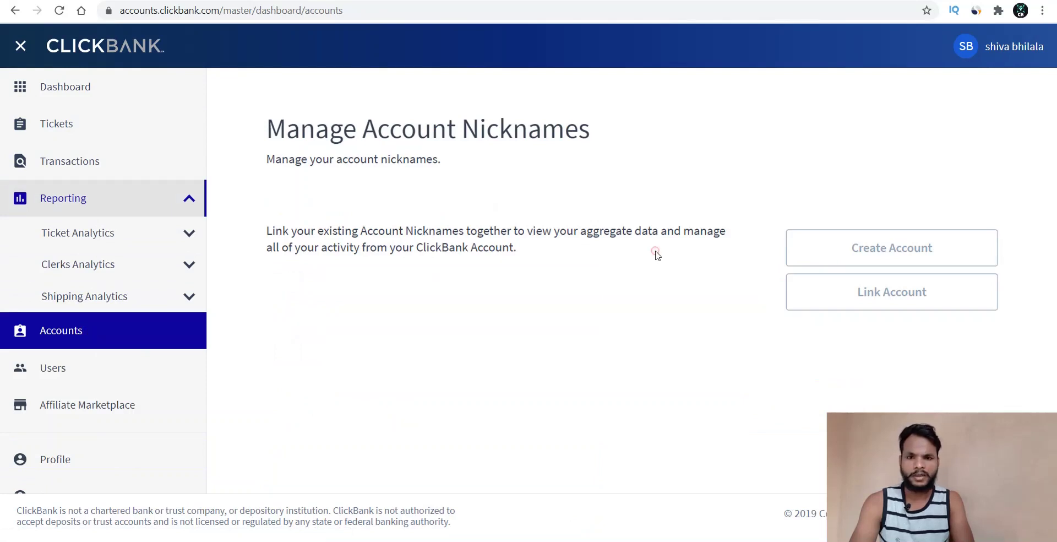
- Start a new account of type Affiliate (Promote products) and place the cursor in the Nickname field
left_click(874, 252)
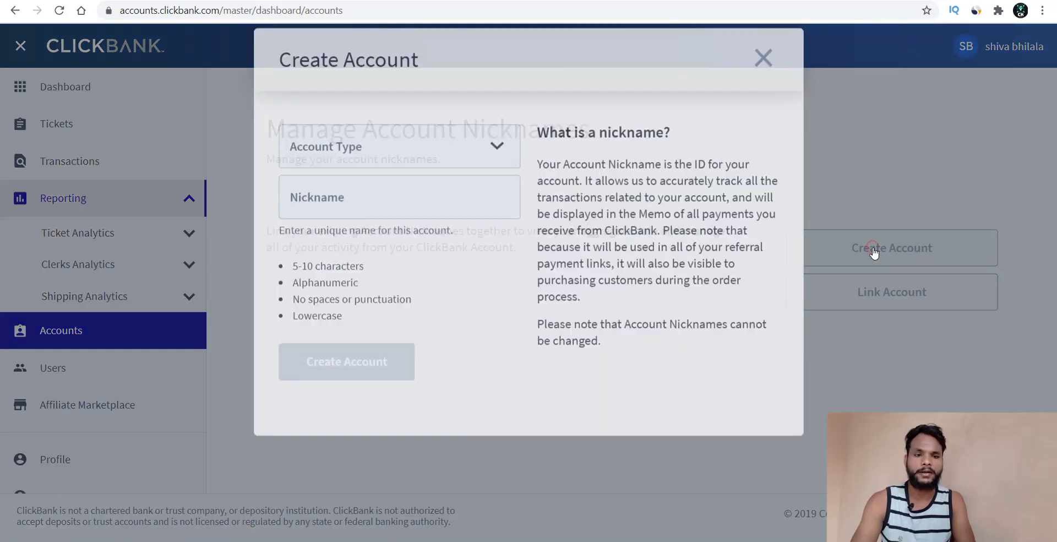
left_click(421, 172)
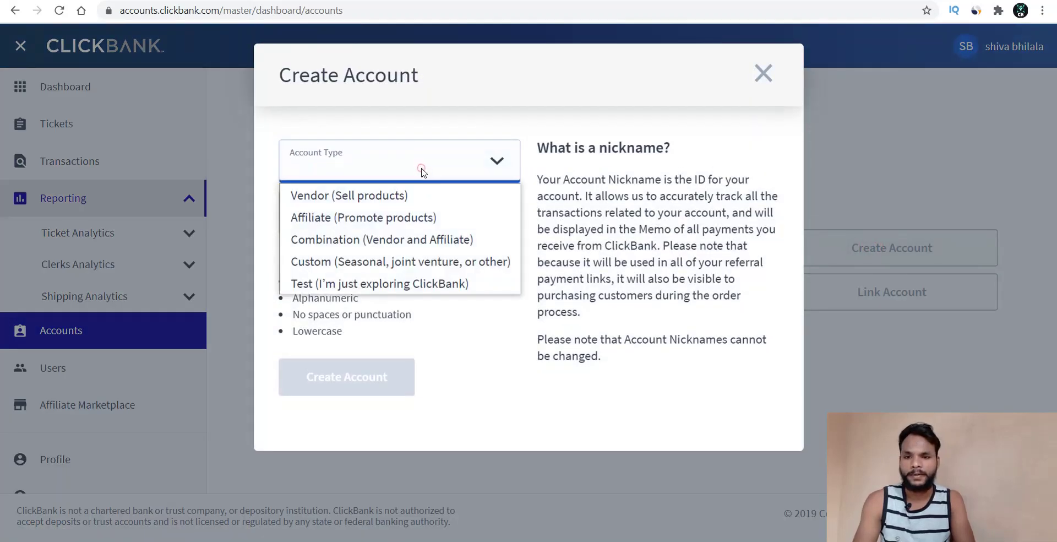
key("Down")
key("Down")
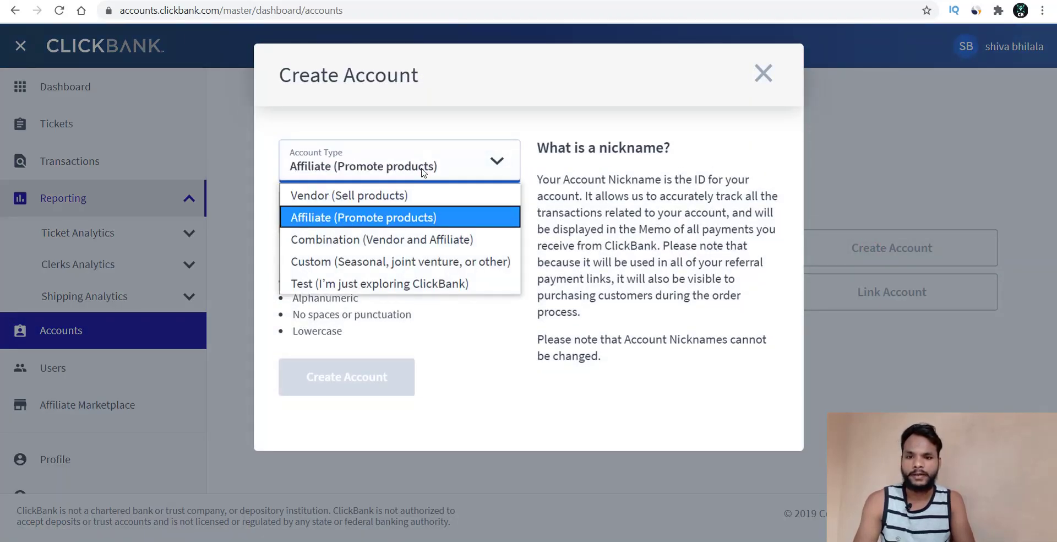
key("Return")
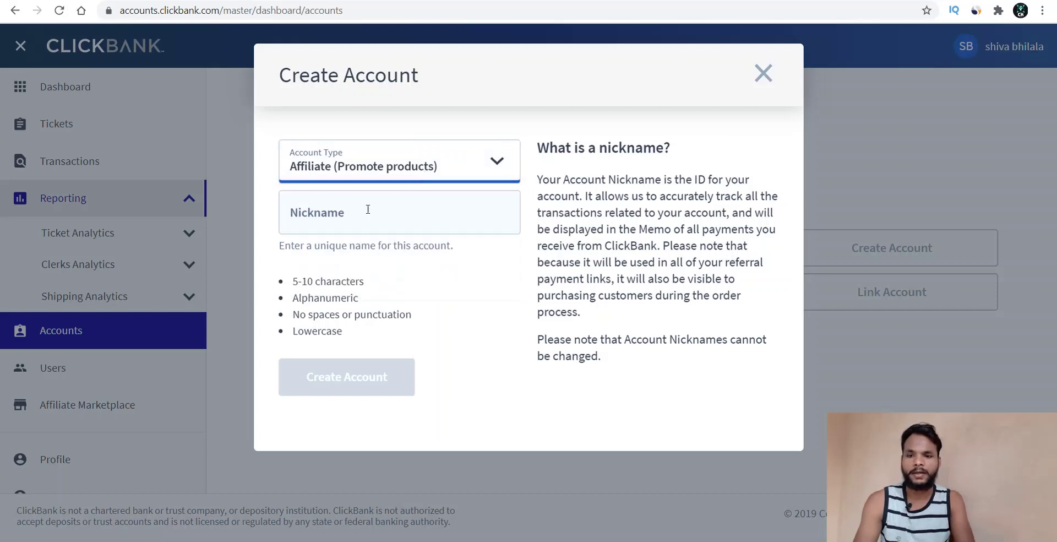
left_click(366, 210)
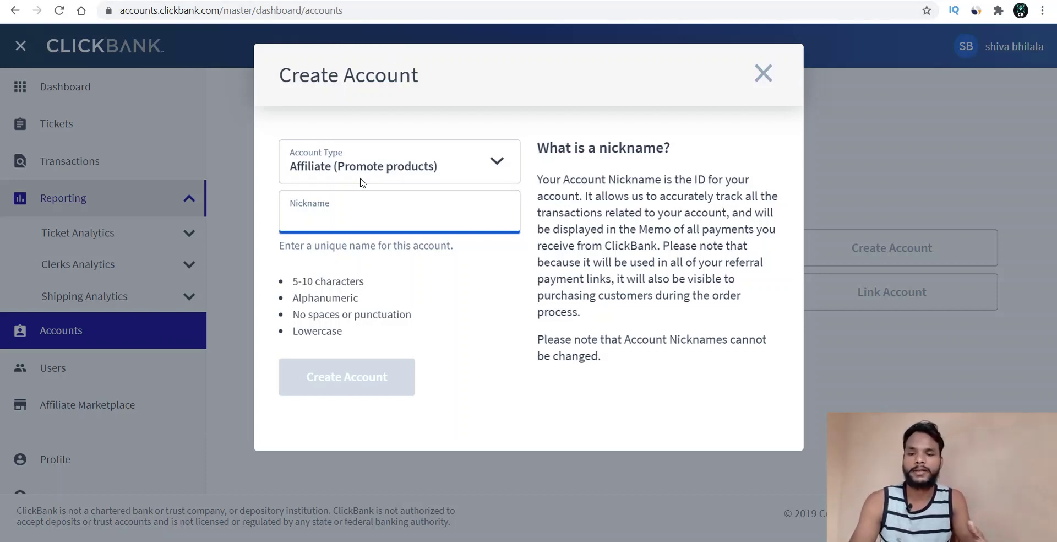
left_click(321, 221)
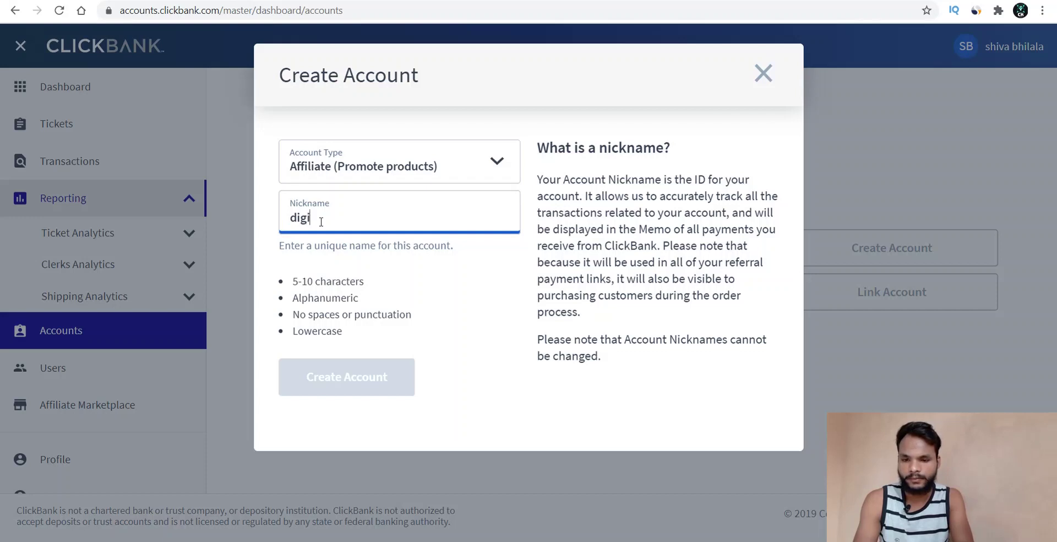
- Try the nicknames digital786 and digital00, trimming each one when it is taken
type("ta")
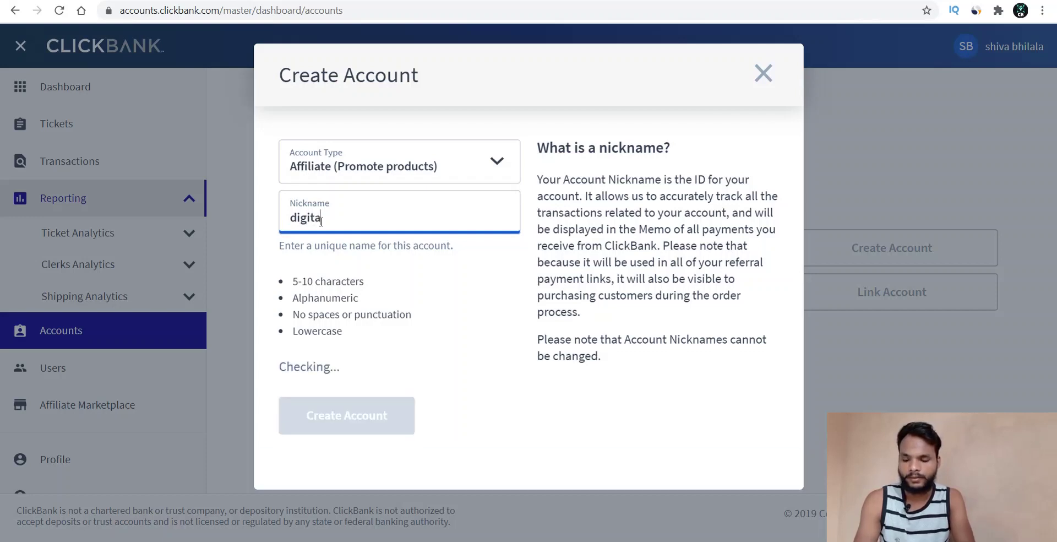
type("l786")
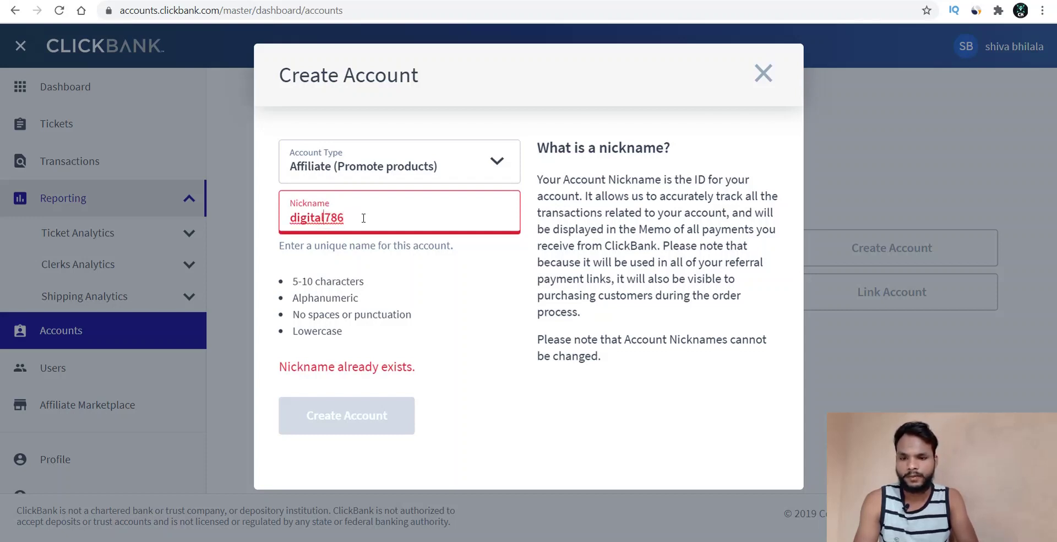
key("BackSpace")
left_click(363, 217)
key("BackSpace")
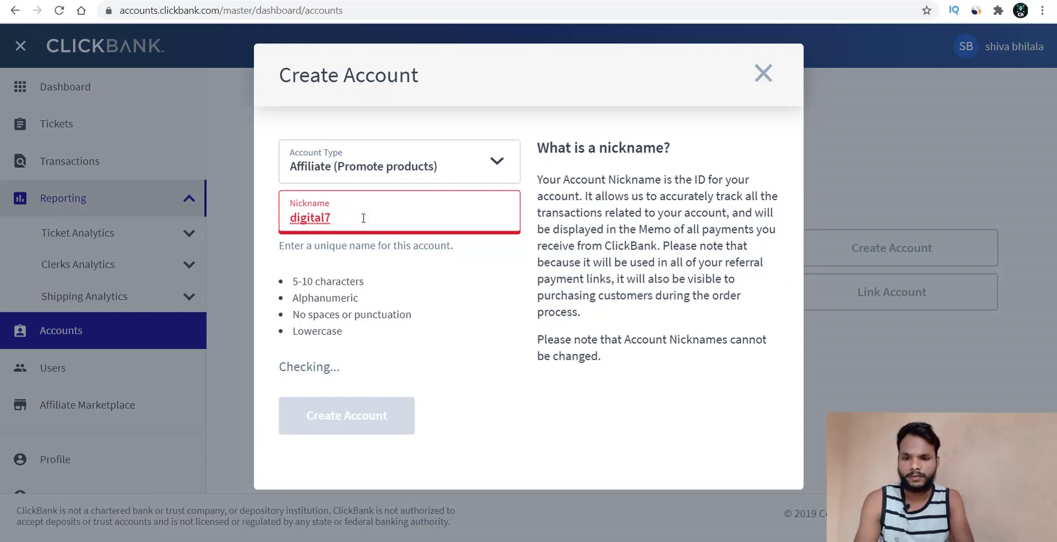
key("BackSpace")
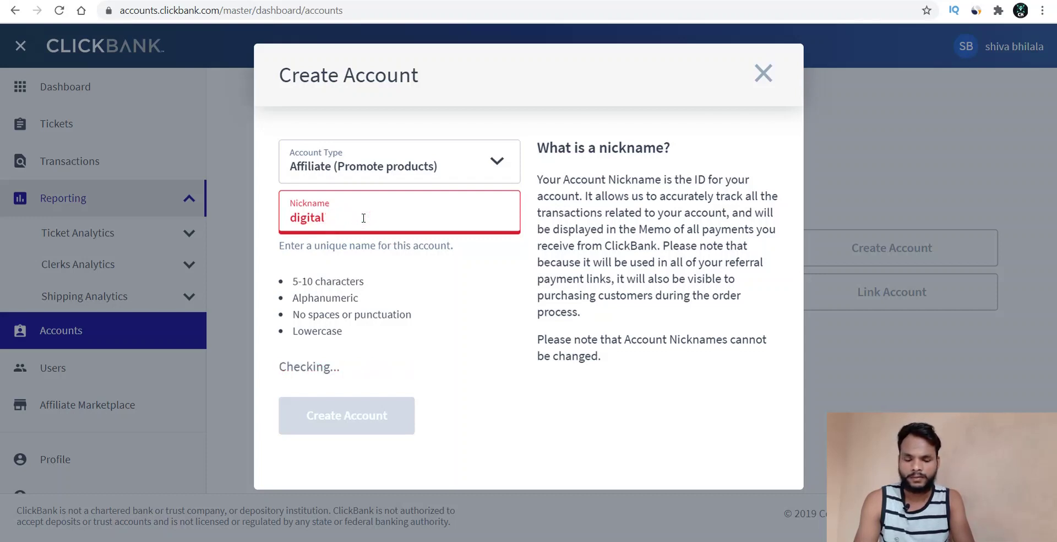
type("002")
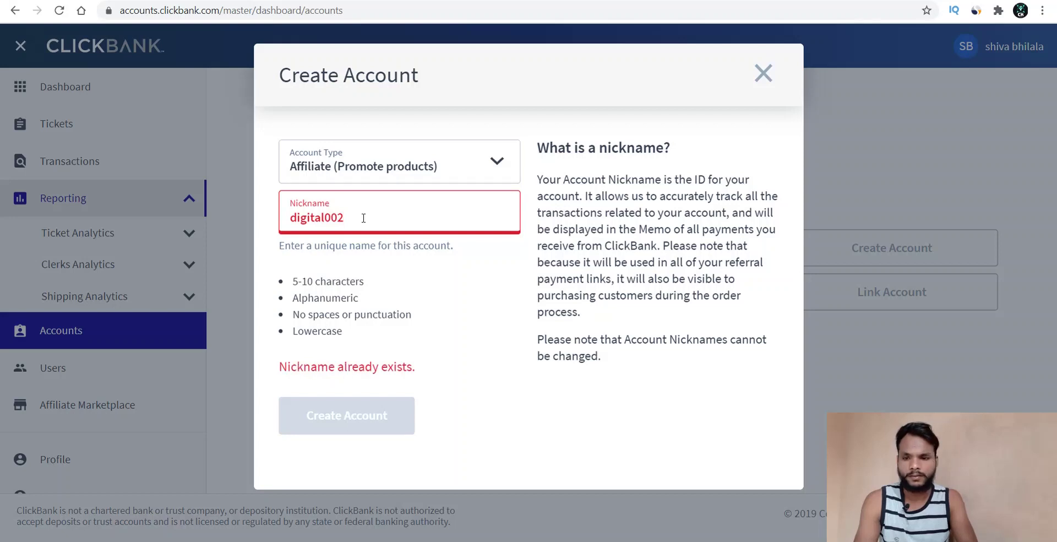
key("BackSpace")
key("BackSpace")
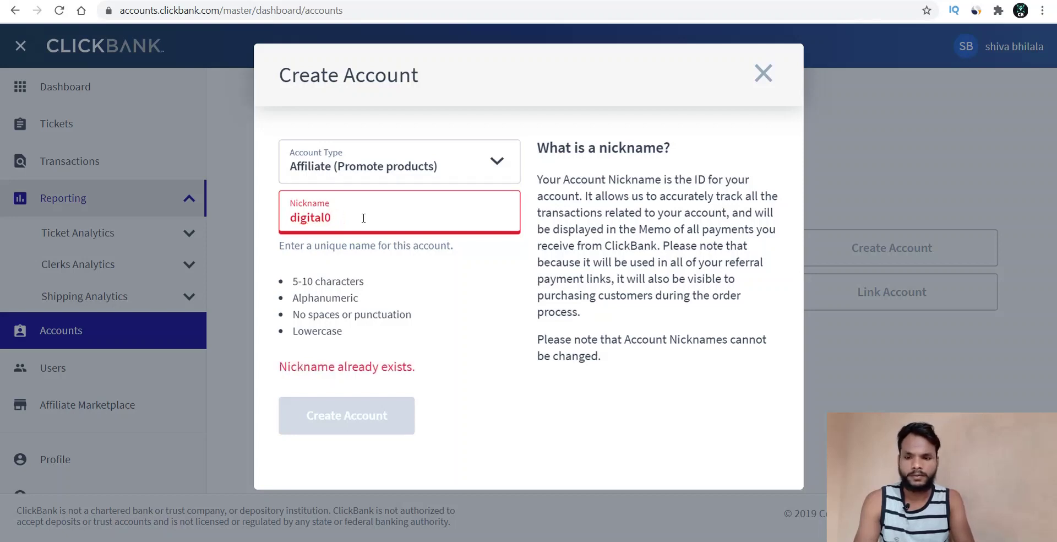
- Try digital013 and shorter variants until digi128 is reported available
type("13")
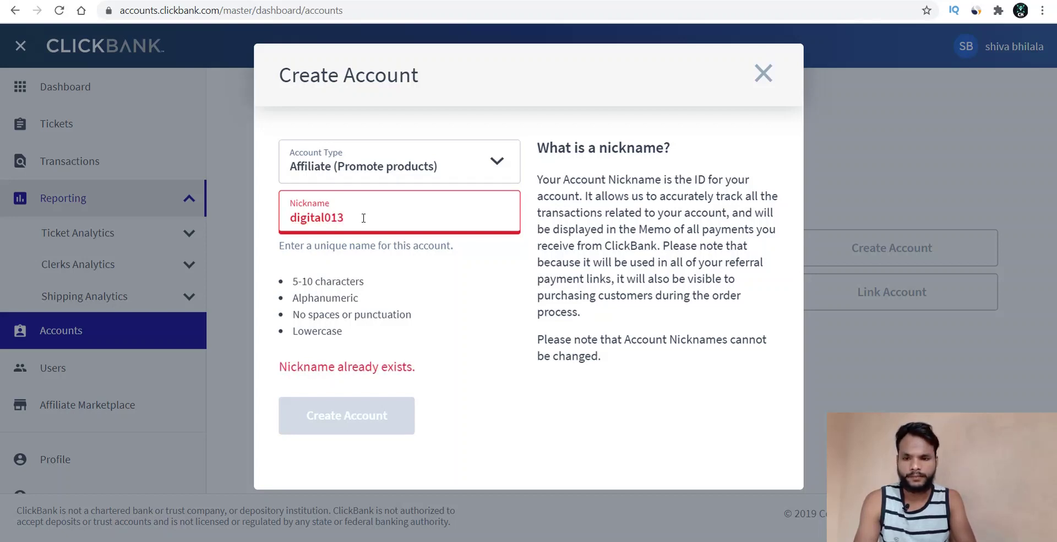
key("BackSpace")
key("BackSpace")
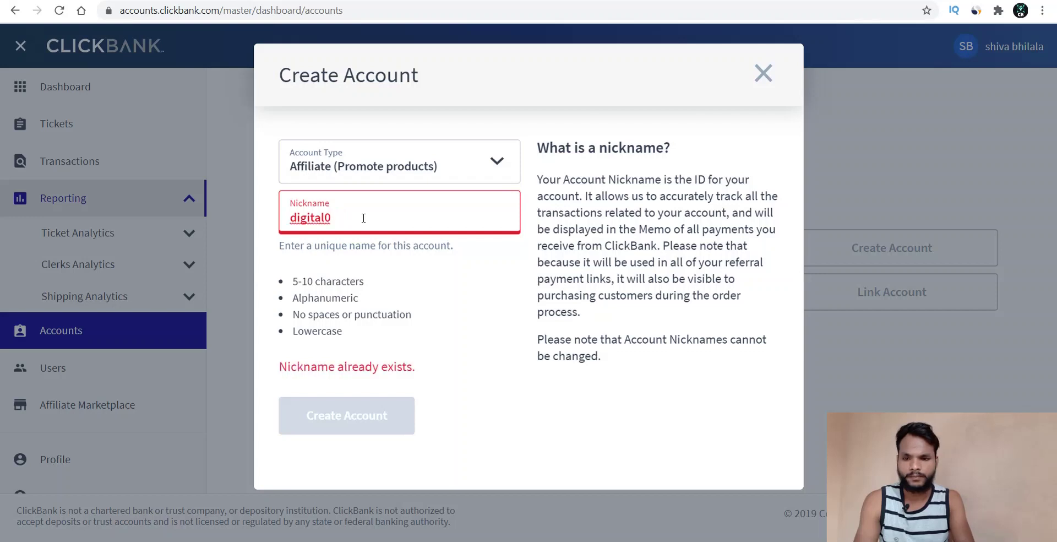
key("BackSpace")
key("BackSpace")
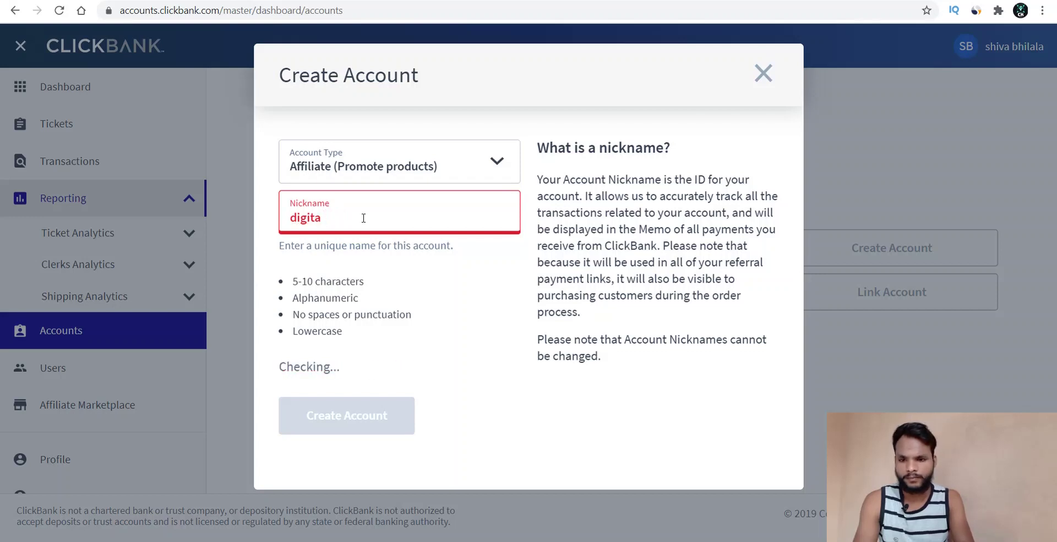
key("BackSpace")
key("BackSpace")
type("123")
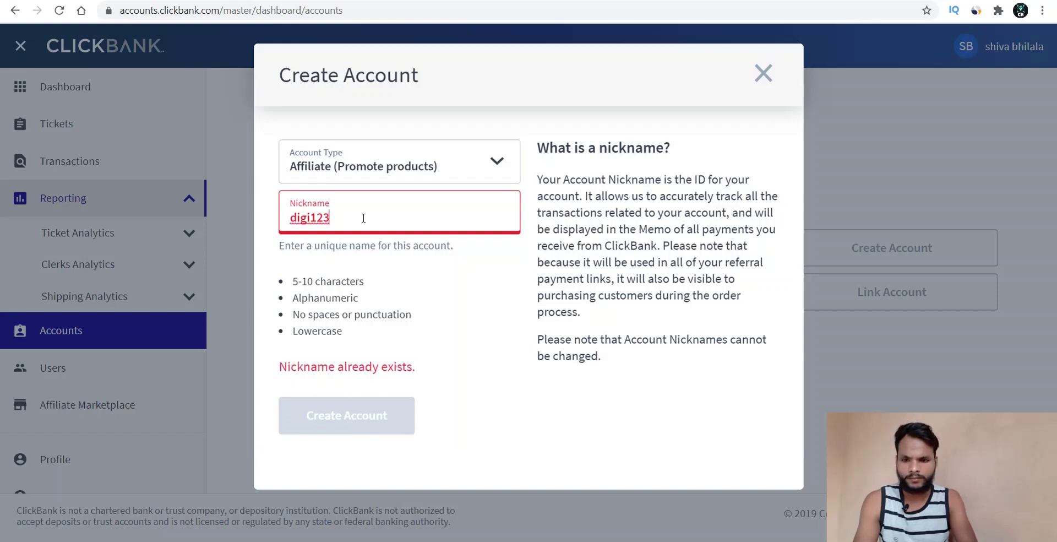
key("BackSpace")
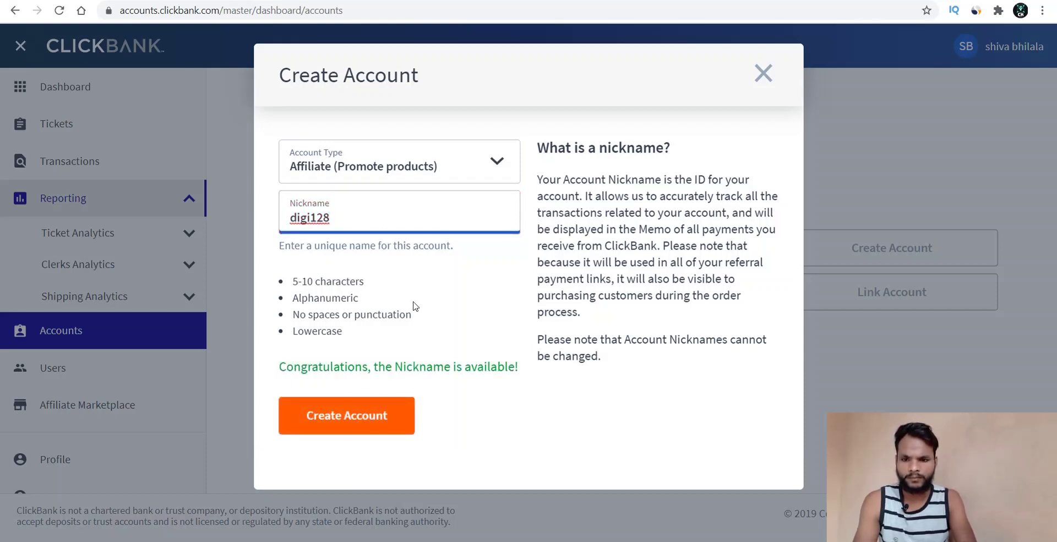
left_click(453, 294)
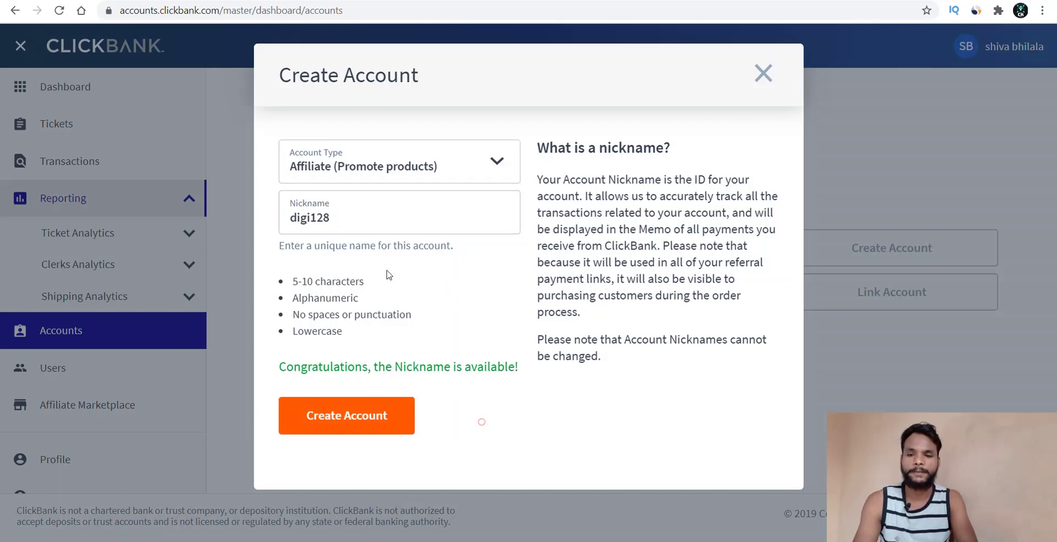
- Create the Affiliate account with nickname digi128 and open its account dashboard
double_click(322, 219)
left_click(405, 297)
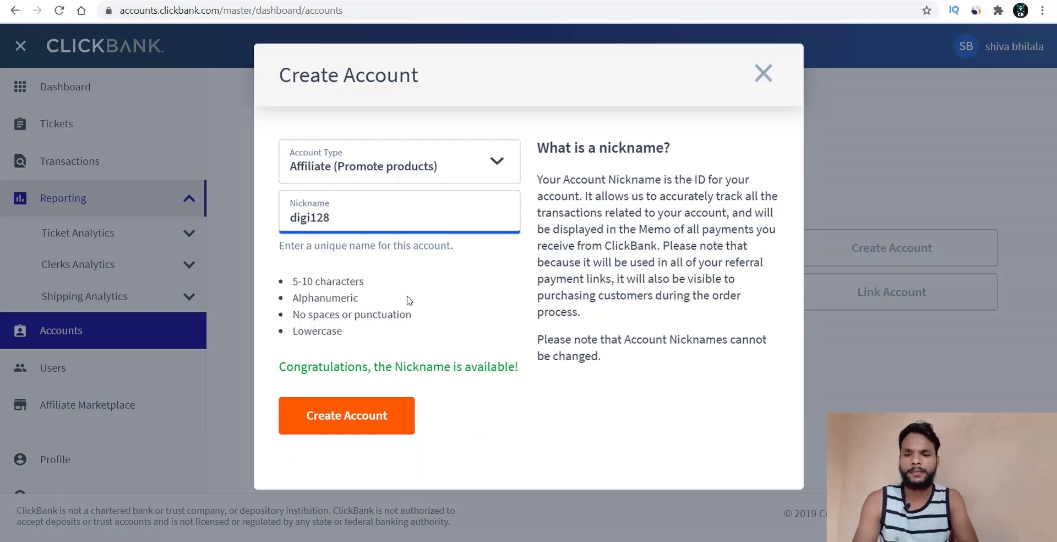
left_click(342, 425)
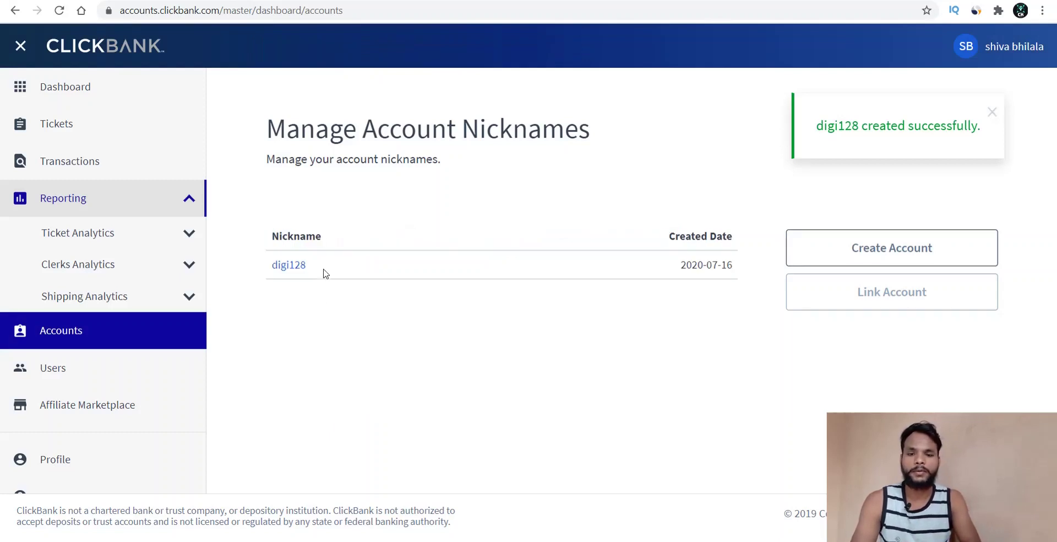
left_click(294, 266)
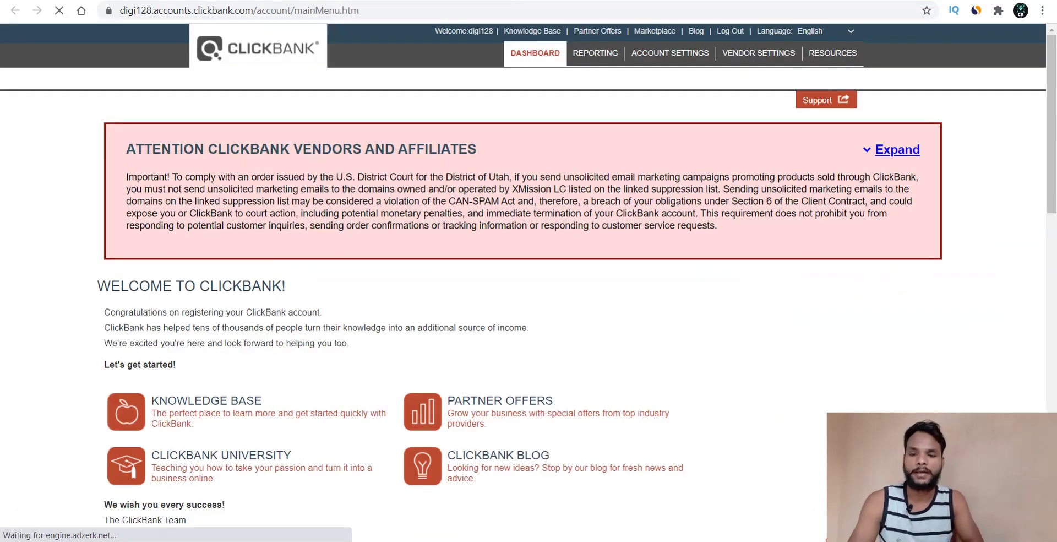
- Scroll through the digi128 dashboard's $0.00 sales snapshots
scroll(455, 168, "down", 6)
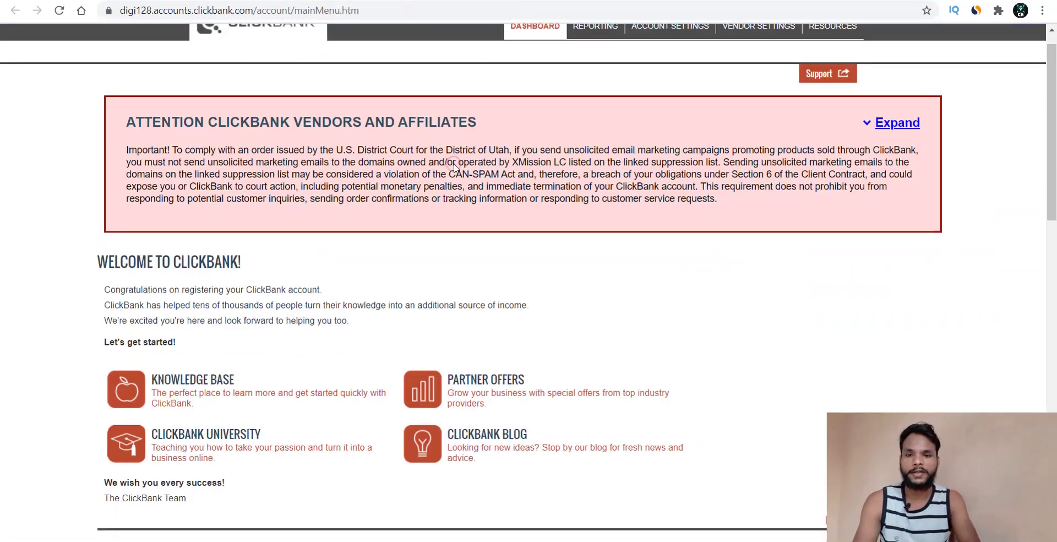
scroll(454, 168, "down", 4)
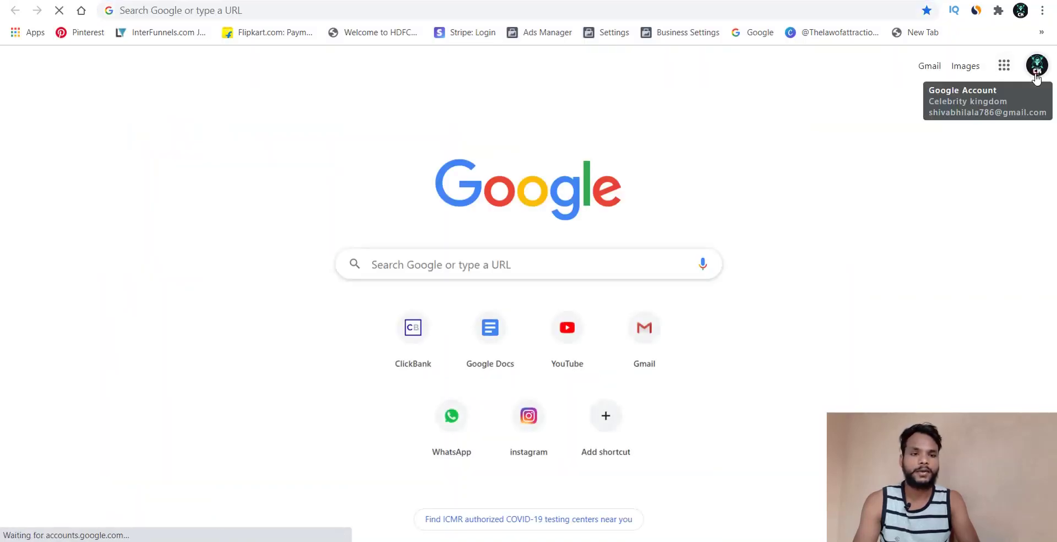
- Switch Chrome to the other signed-in Google account and open its Gmail inbox
left_click(1036, 76)
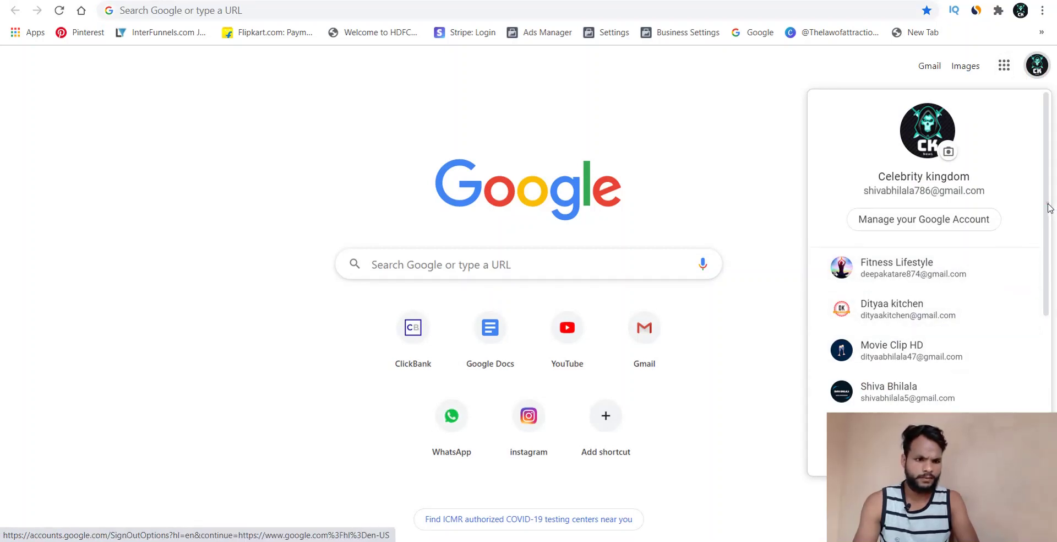
left_click_drag(1049, 208, 1050, 322)
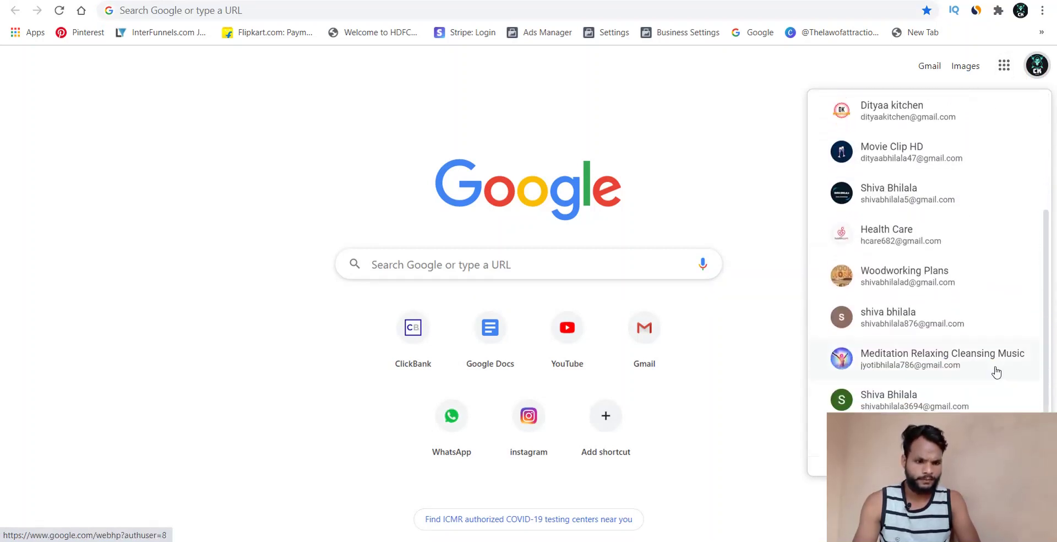
left_click(943, 393)
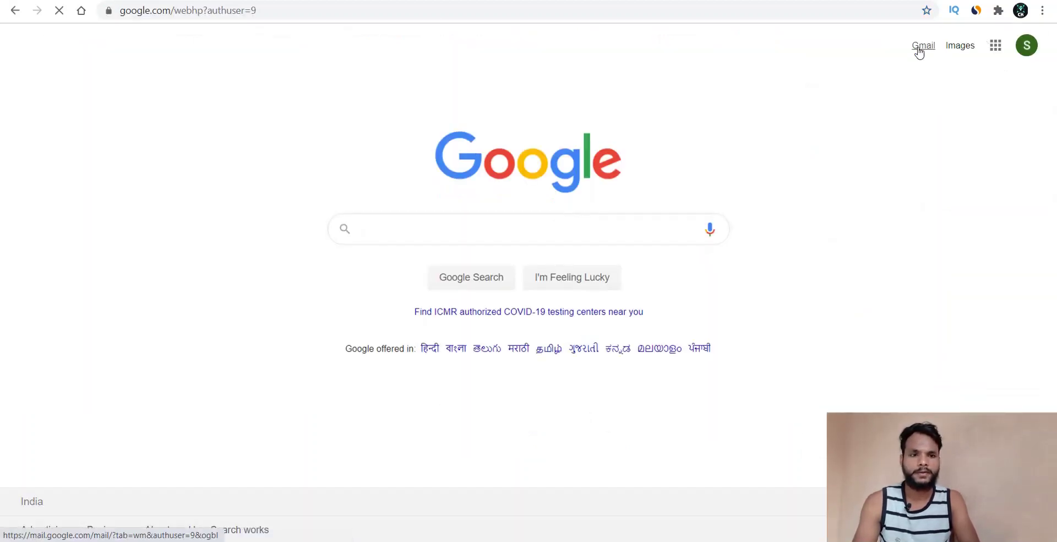
left_click(918, 49)
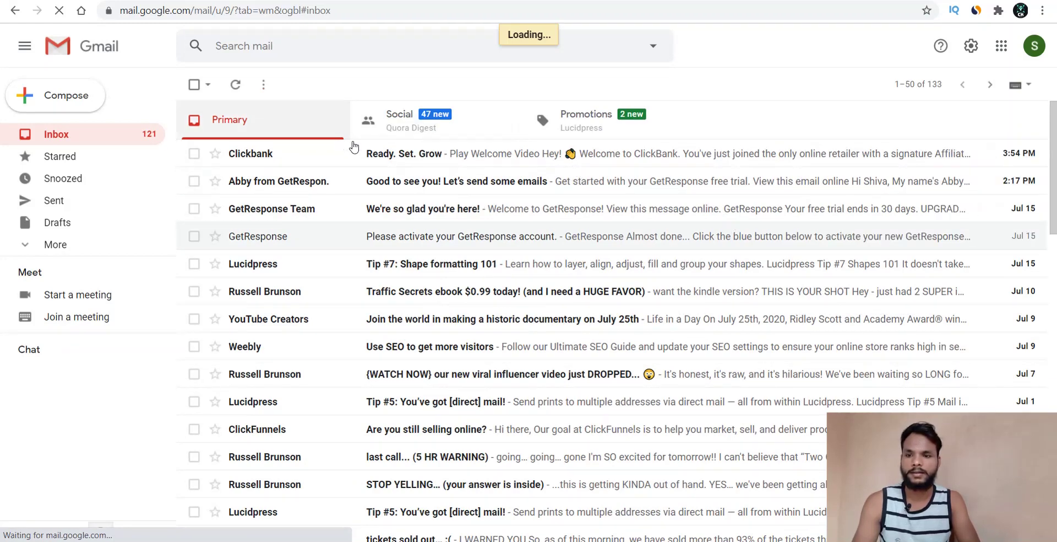
- Read through the ClickBank 'Ready. Set. Grow' welcome email in Gmail
left_click(450, 160)
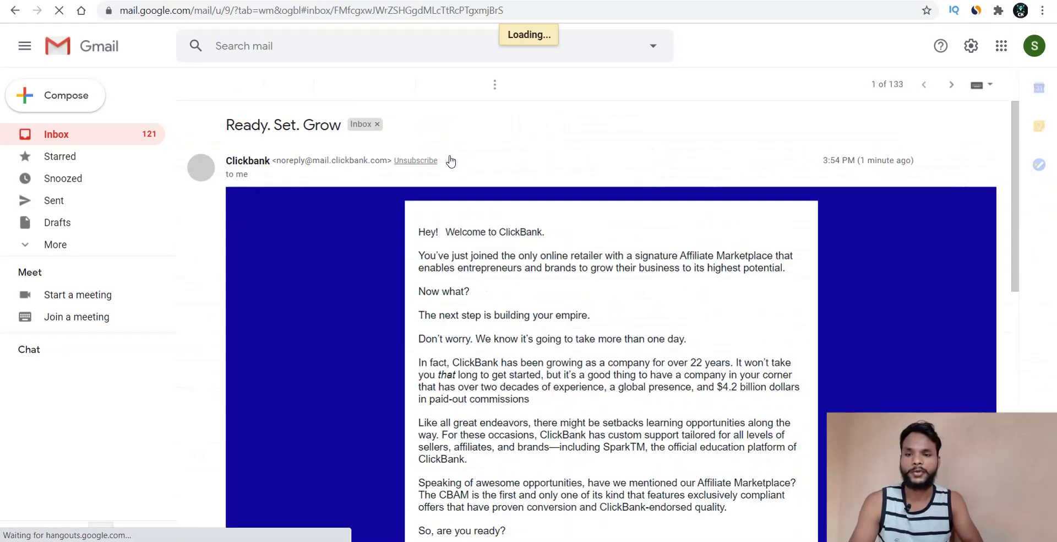
scroll(522, 314, "down", 7)
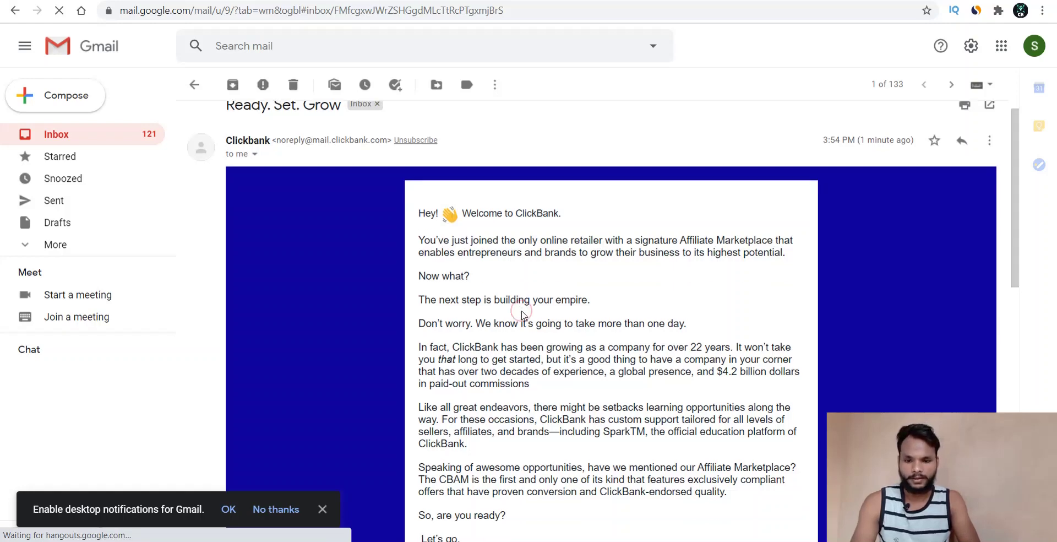
scroll(522, 312, "down", 4)
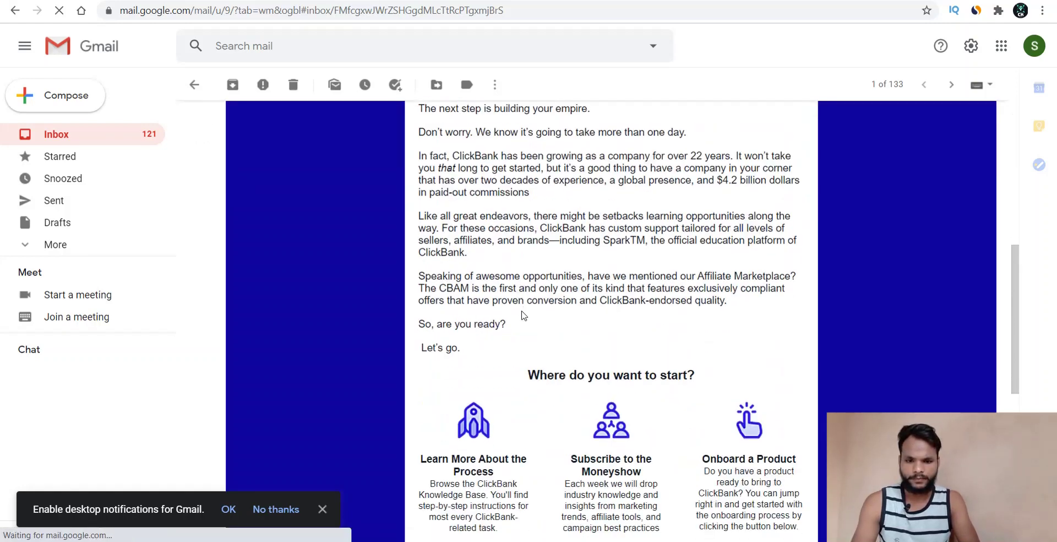
scroll(522, 314, "down", 7)
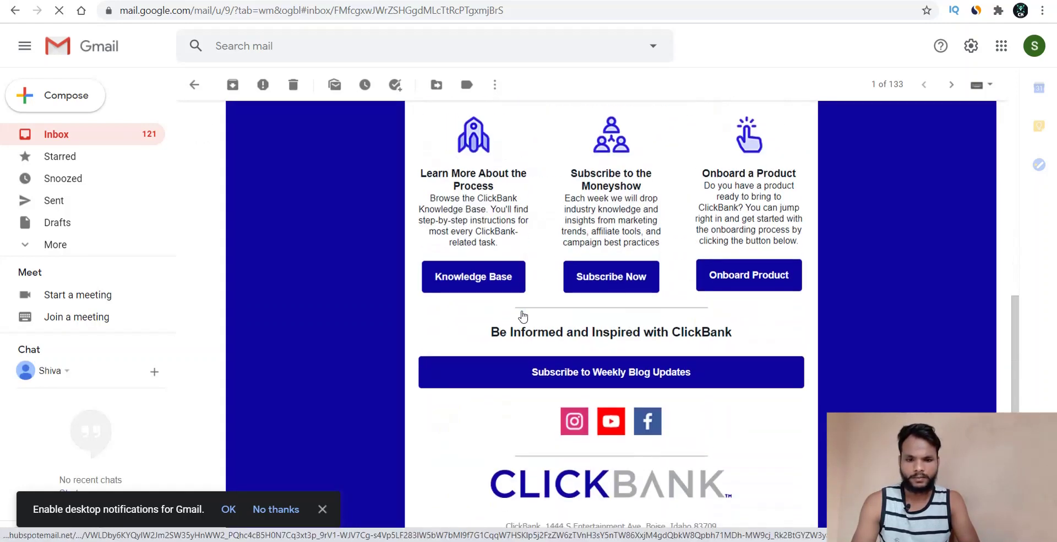
scroll(523, 314, "up", 6)
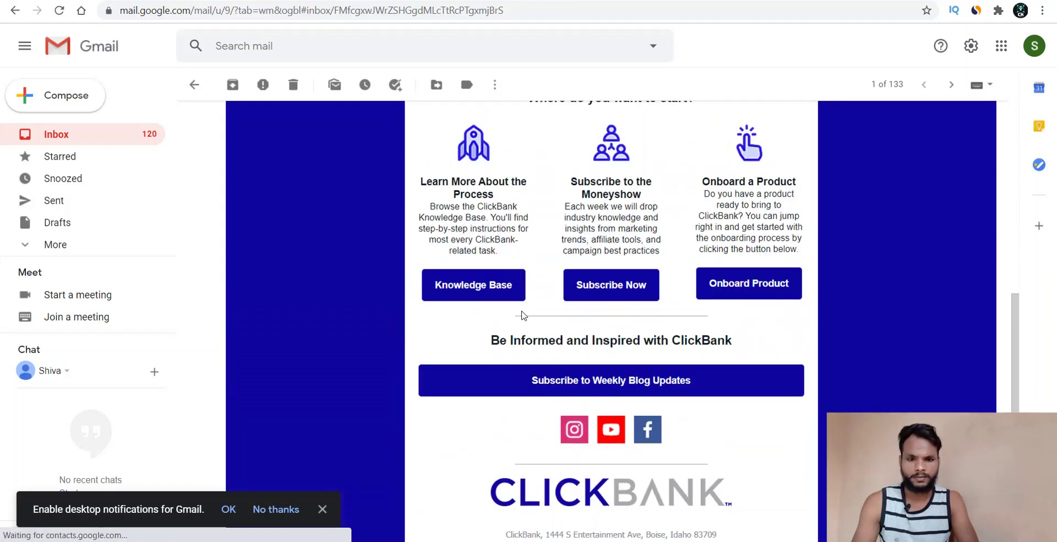
scroll(523, 314, "up", 3)
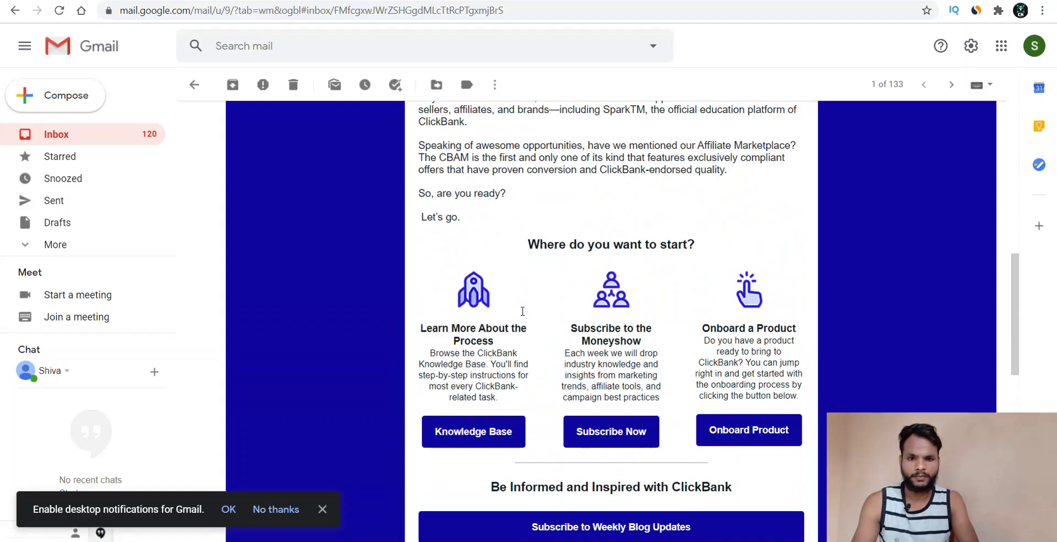
scroll(522, 311, "up", 6)
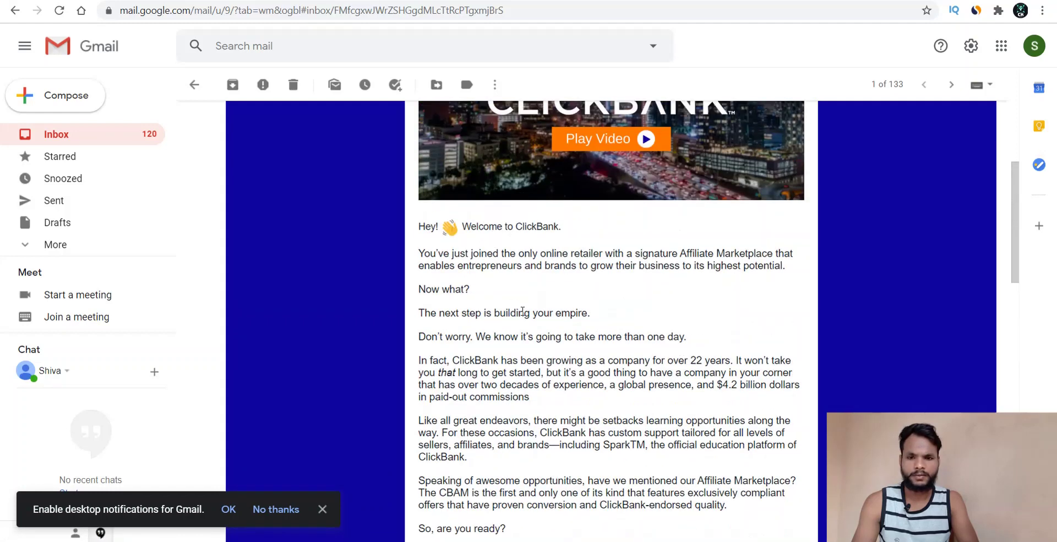
scroll(523, 311, "up", 4)
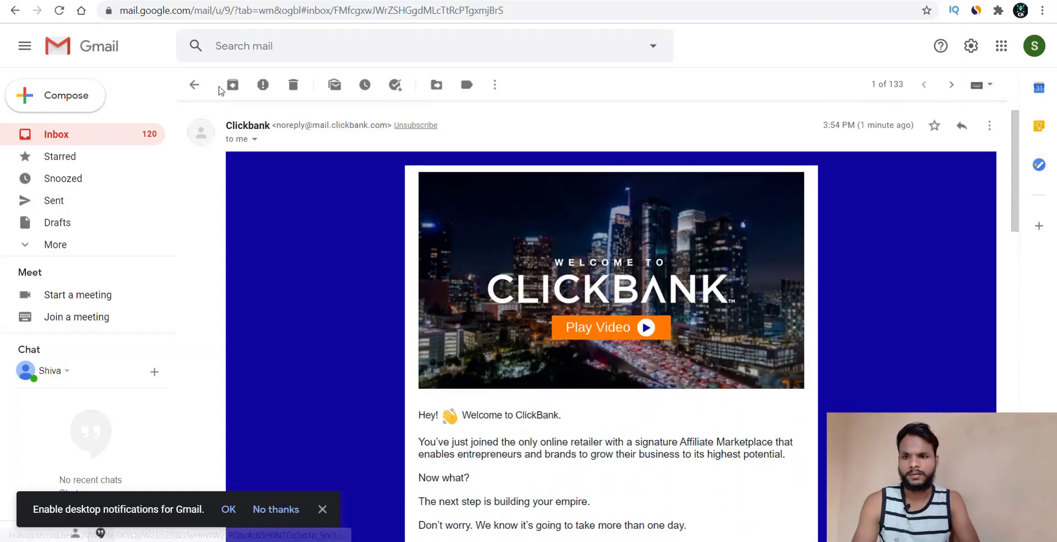
left_click(194, 84)
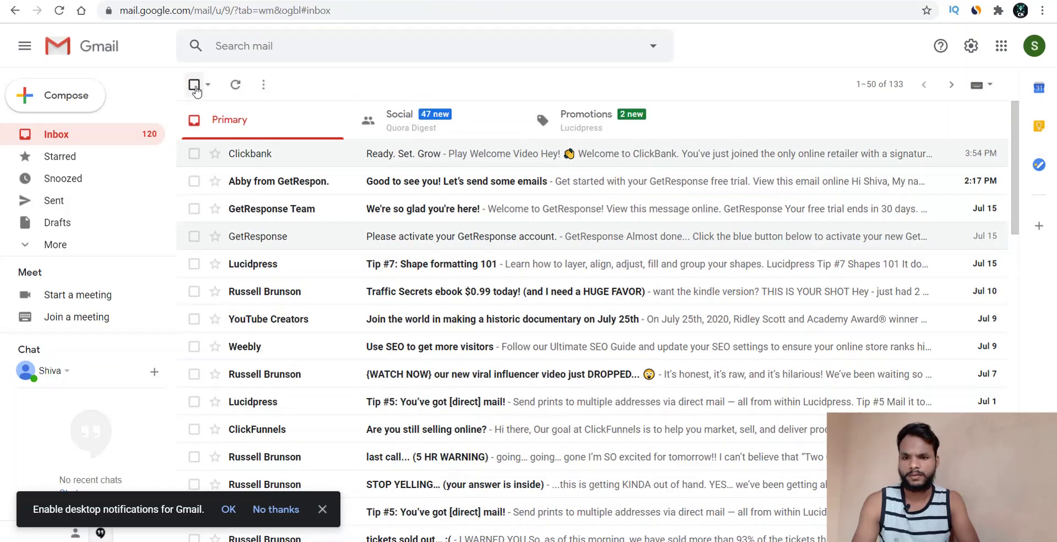
left_click(410, 154)
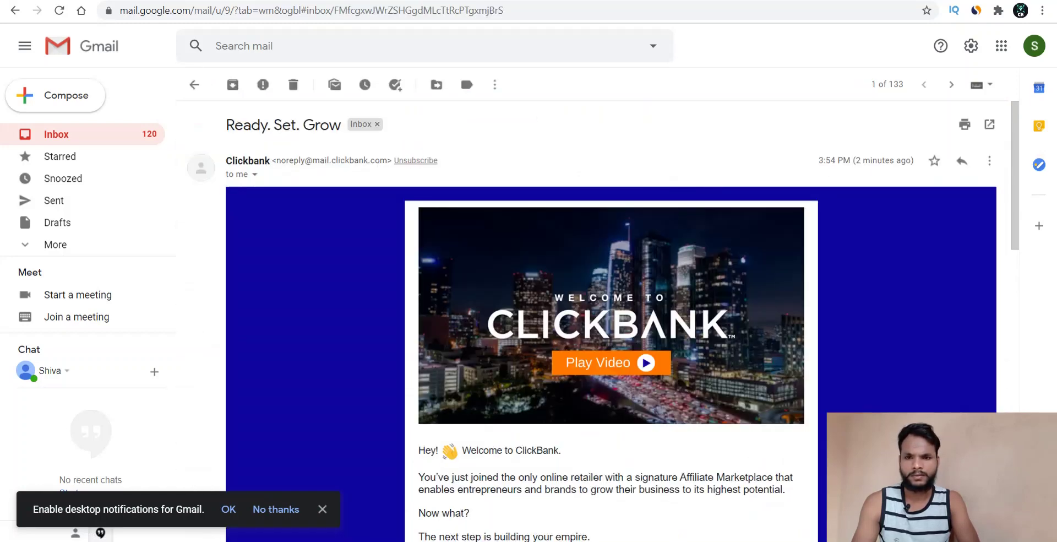
- On the ClickBank tab, request a new email confirmation message and dismiss the sent notice
key("ctrl+Tab")
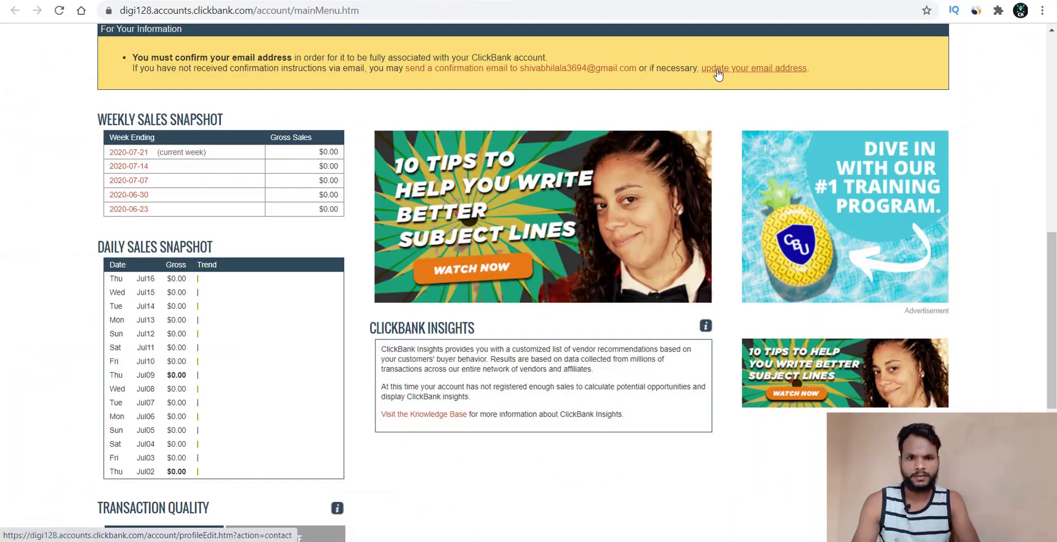
left_click(488, 68)
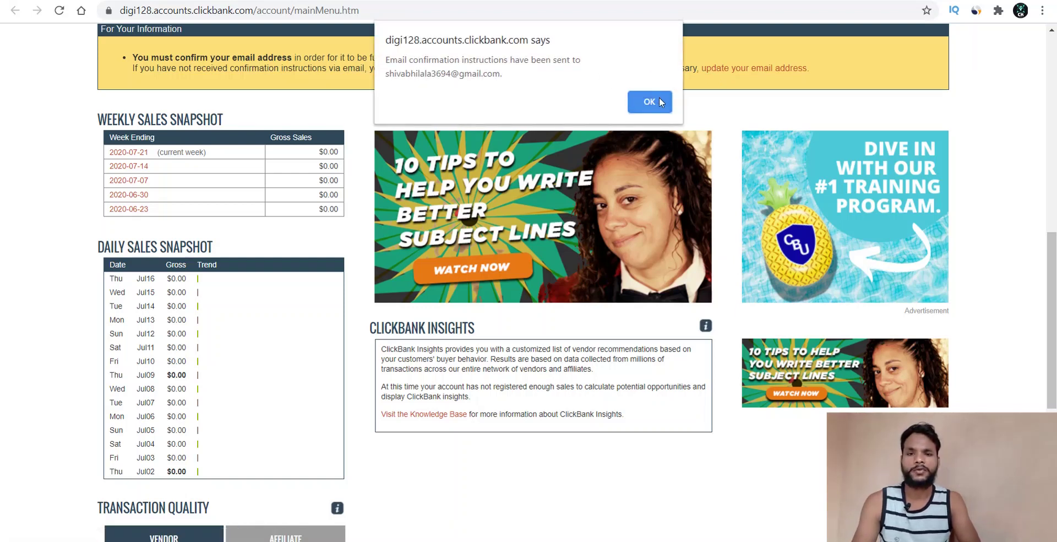
left_click(659, 101)
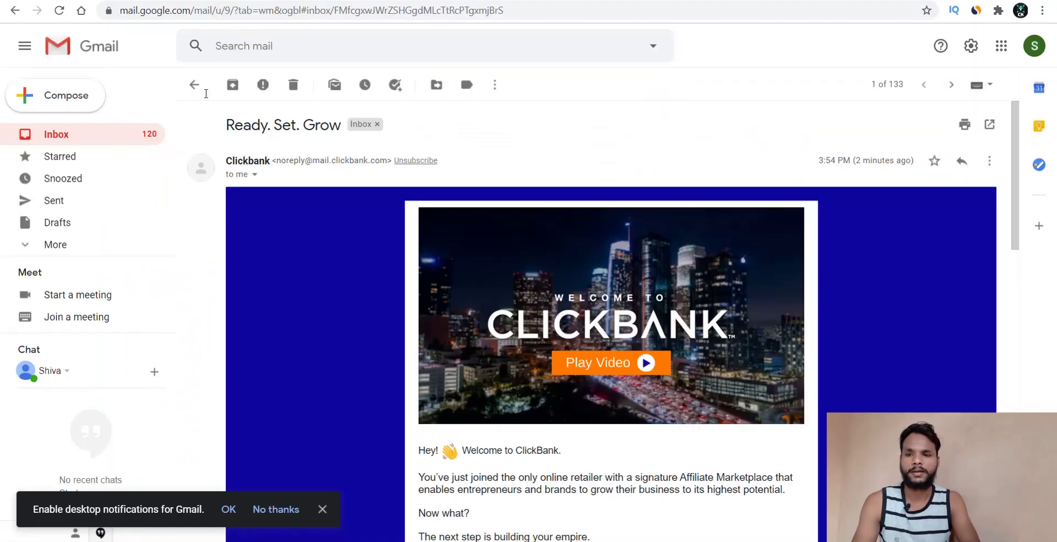
- Open the Email Update Verification message and follow its link to verify the address on the digi128 dashboard
left_click(194, 84)
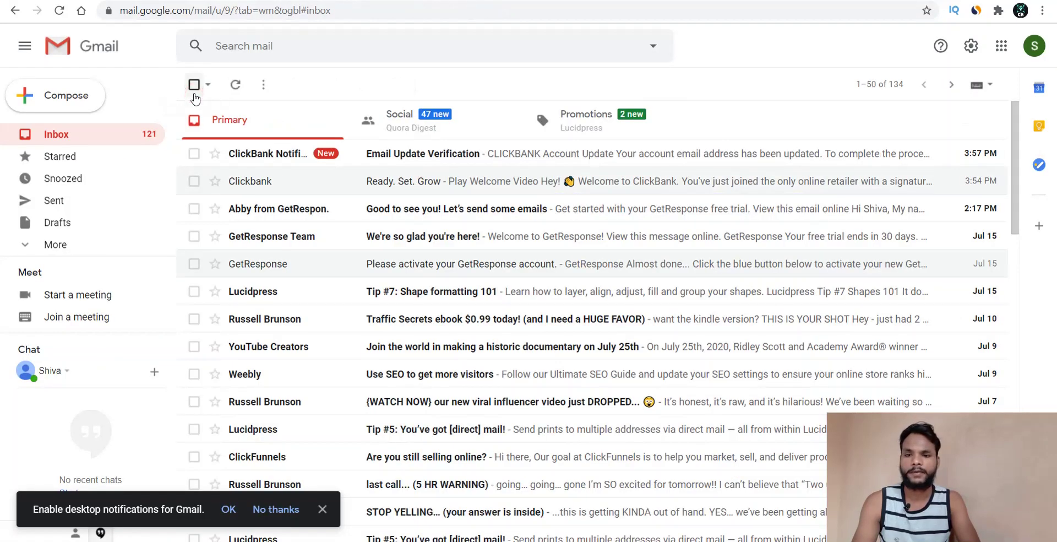
left_click(407, 155)
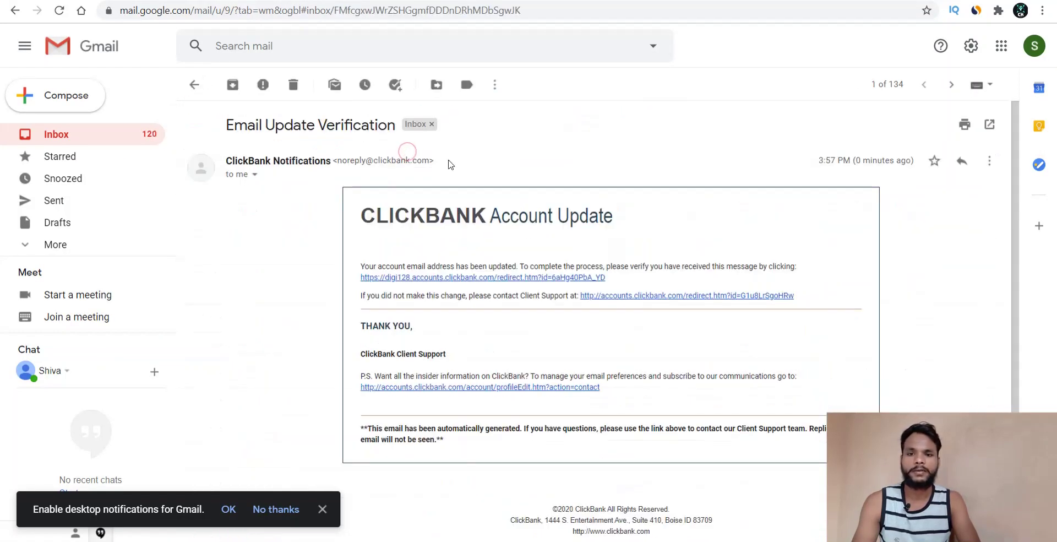
left_click(540, 278)
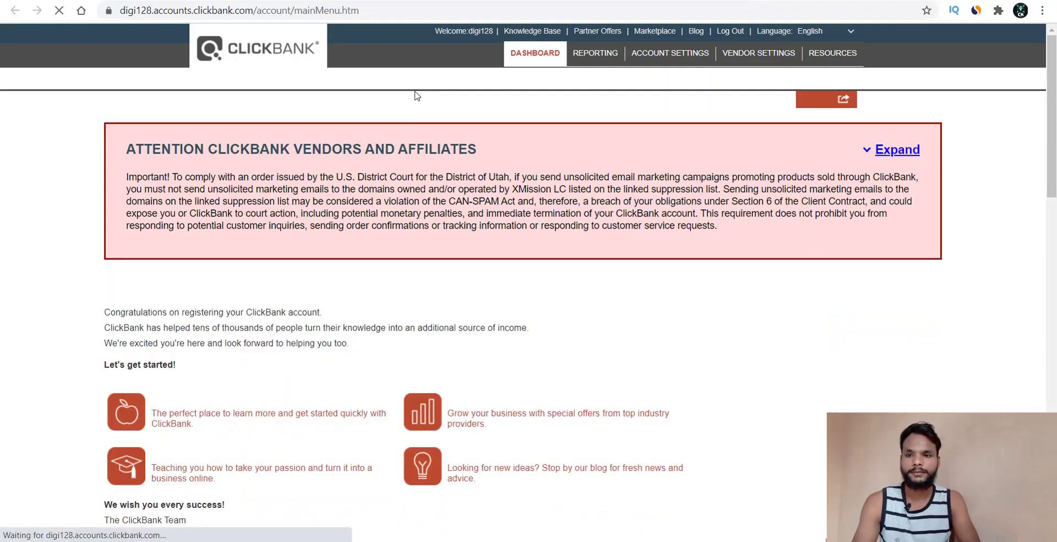
scroll(537, 220, "down", 1)
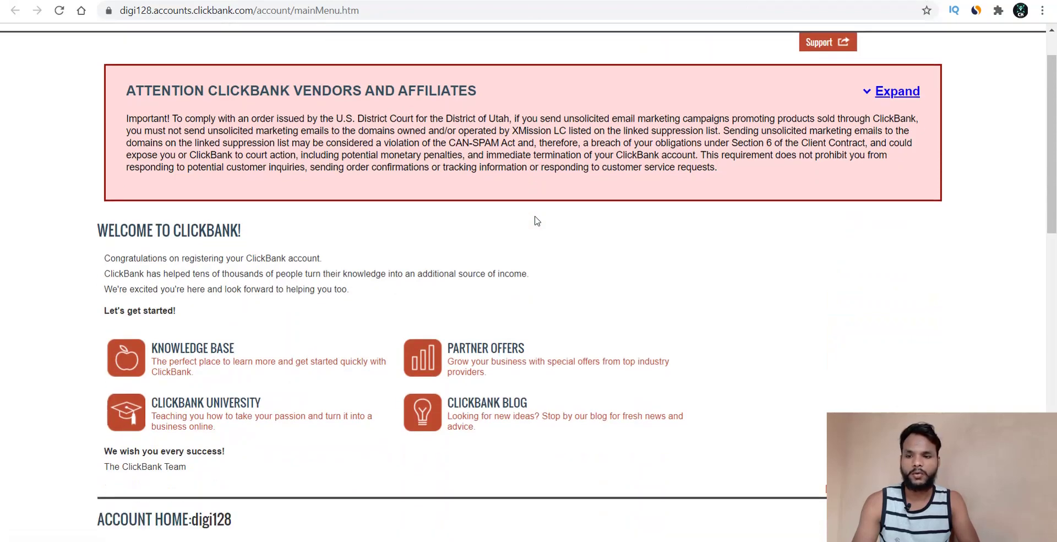
scroll(536, 221, "down", 5)
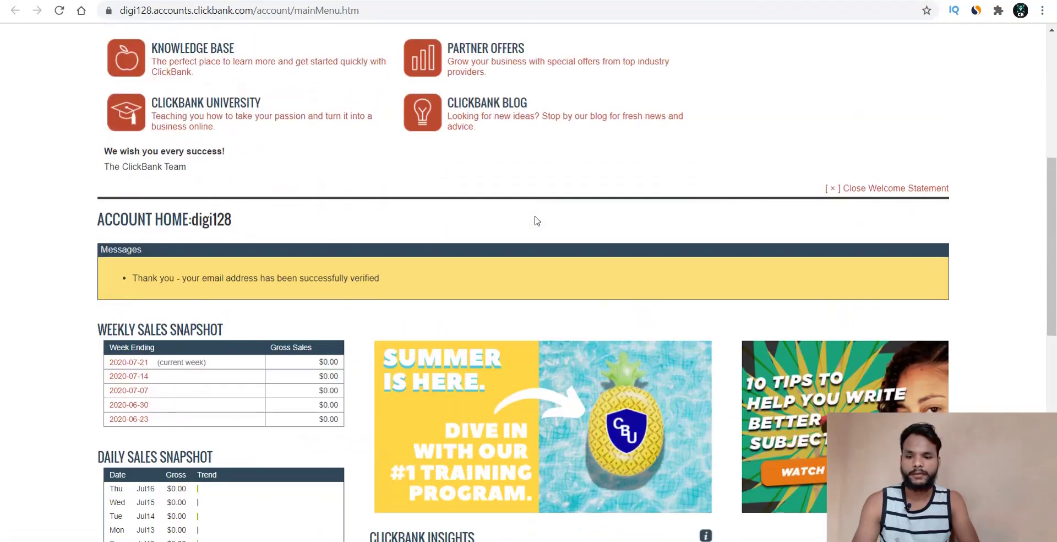
double_click(282, 278)
scroll(281, 282, "up", 6)
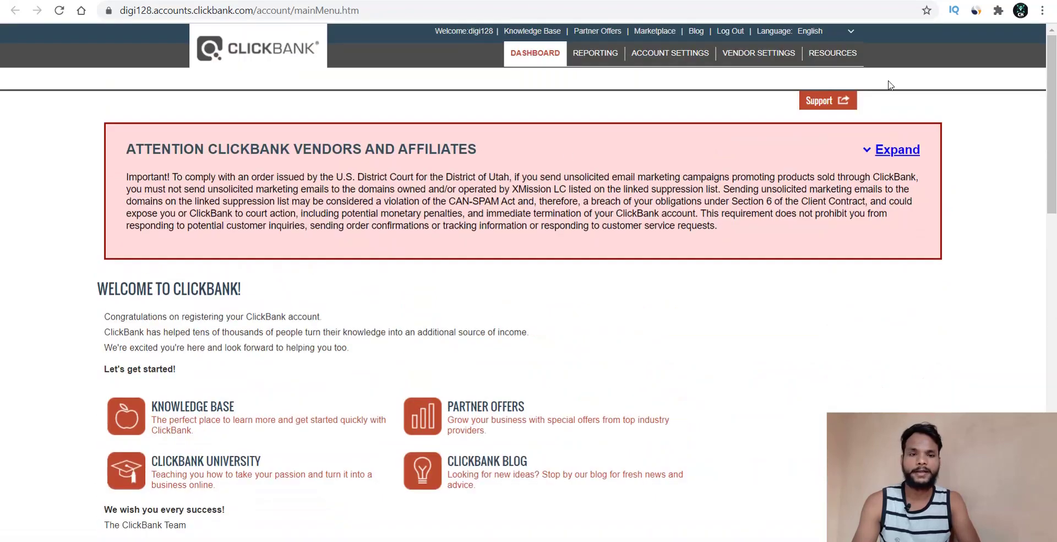
- Download the XMission suppression list CSV and accept the vendors-and-affiliates notice to clear the banner
left_click(886, 148)
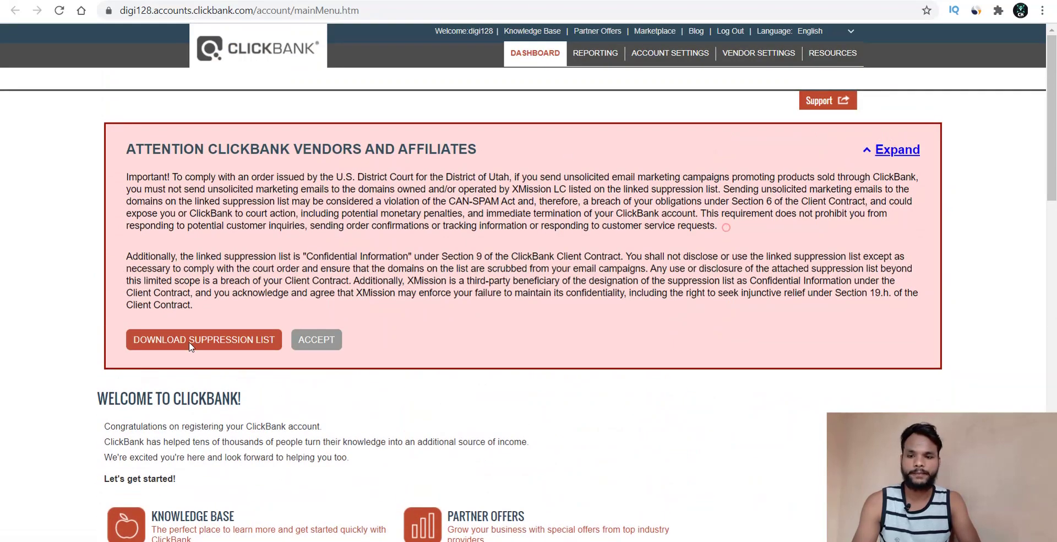
left_click(253, 339)
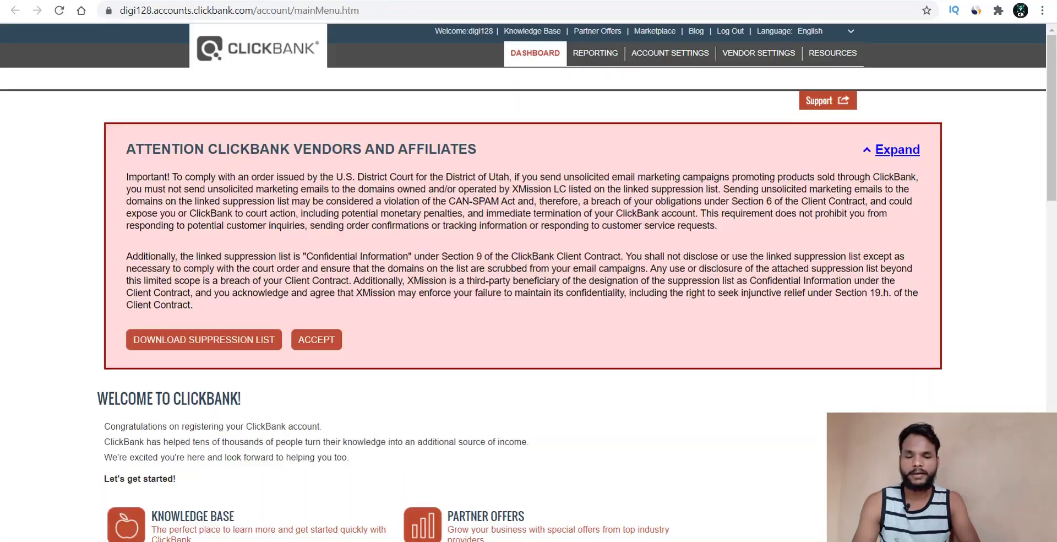
left_click(315, 342)
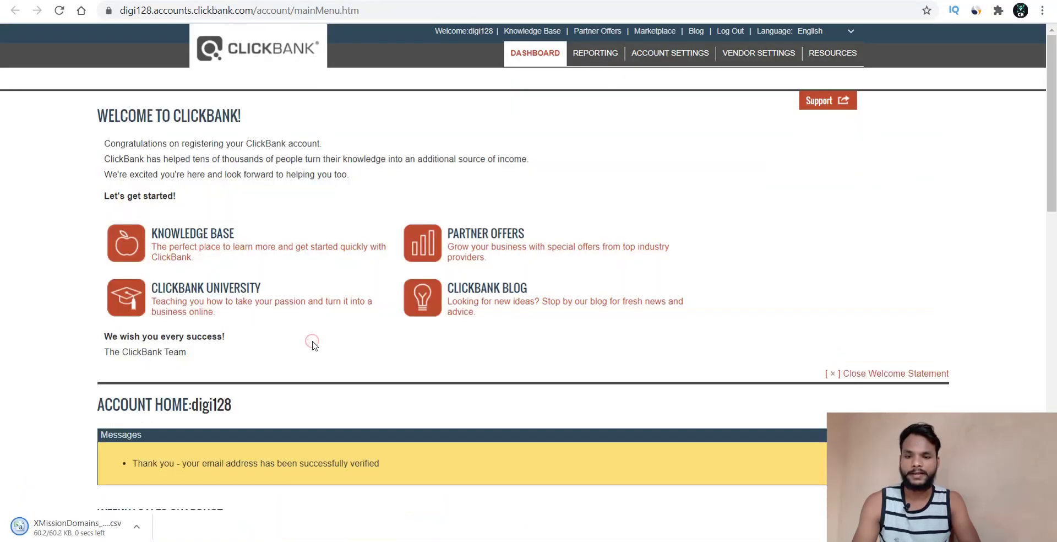
scroll(653, 172, "down", 10)
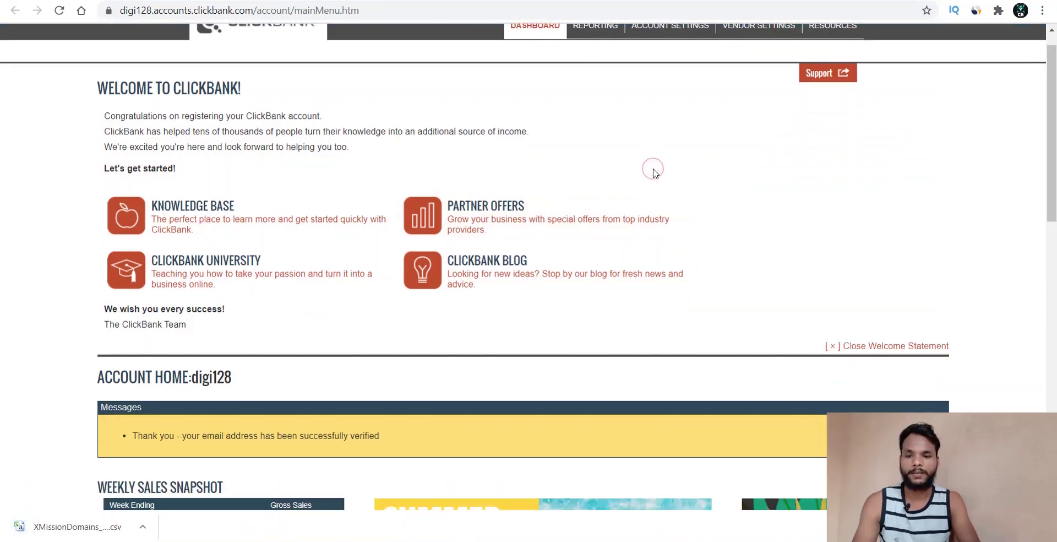
scroll(653, 172, "down", 3)
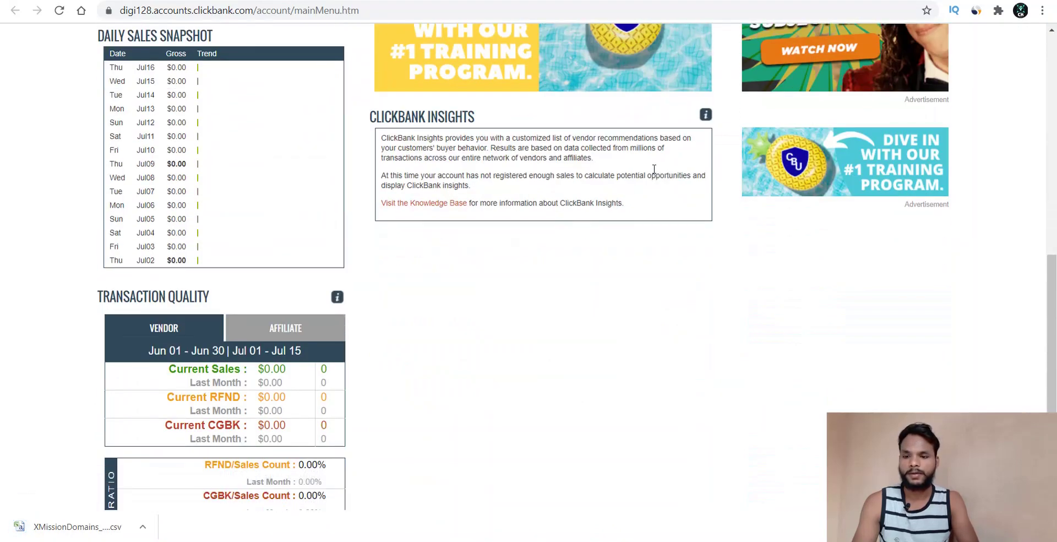
scroll(653, 174, "up", 5)
scroll(654, 174, "up", 3)
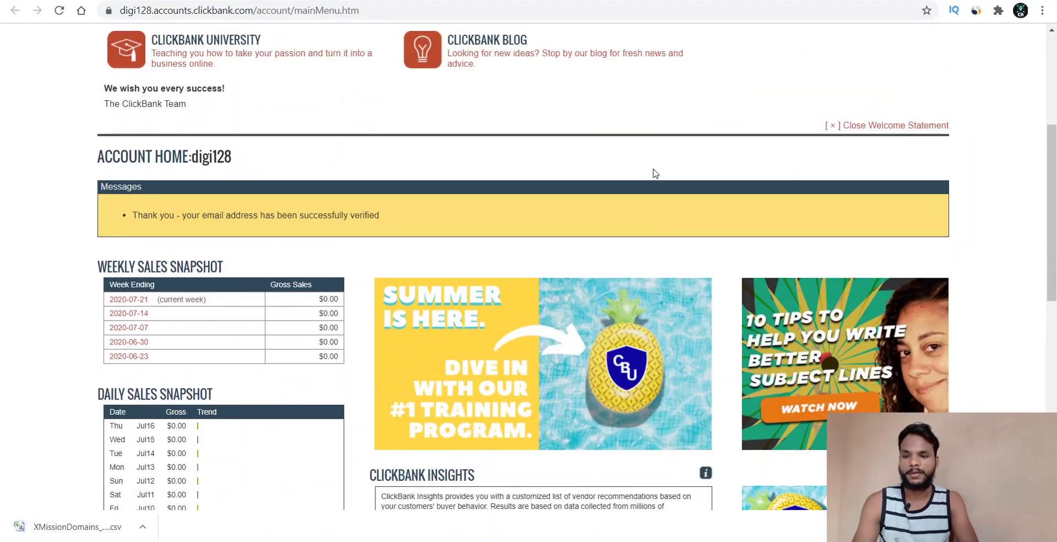
scroll(655, 174, "up", 4)
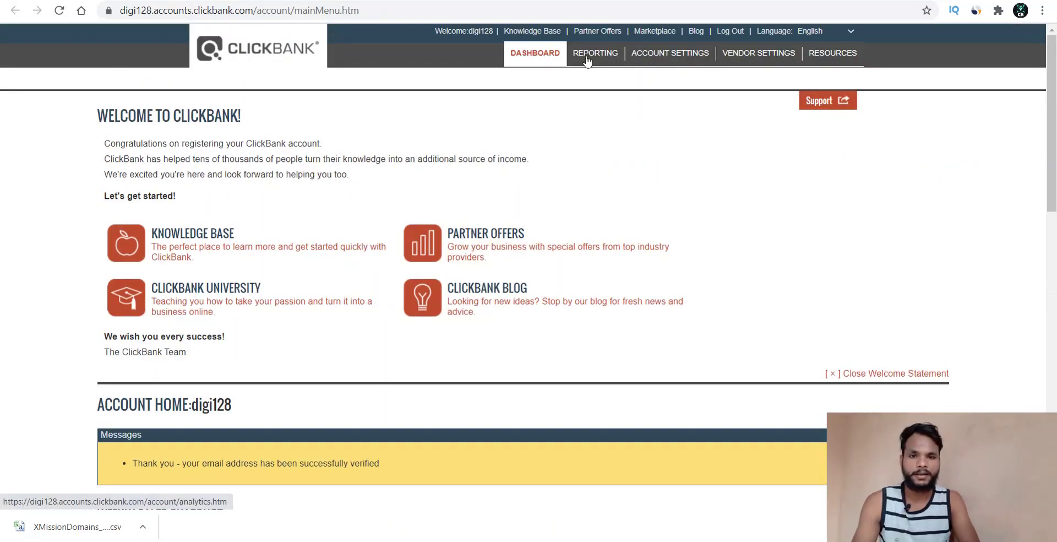
- Open the Payment Information editor for digi128 from Account Settings
left_click(686, 55)
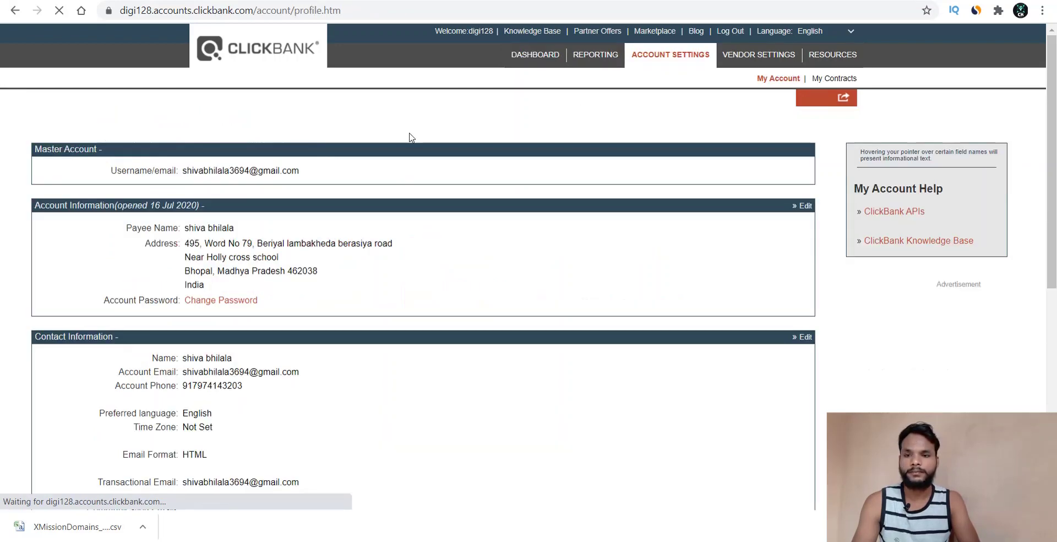
scroll(429, 142, "down", 2)
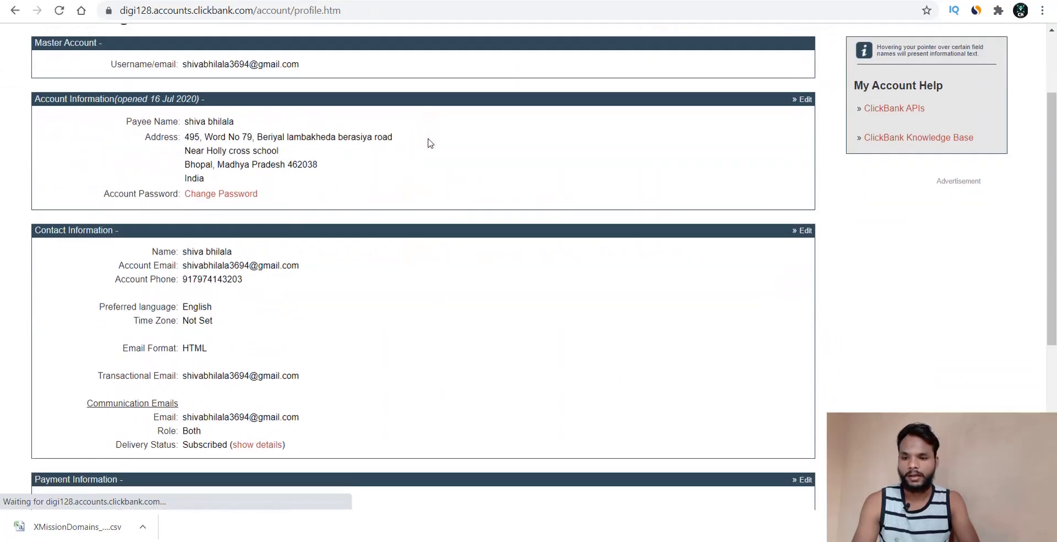
scroll(429, 142, "down", 4)
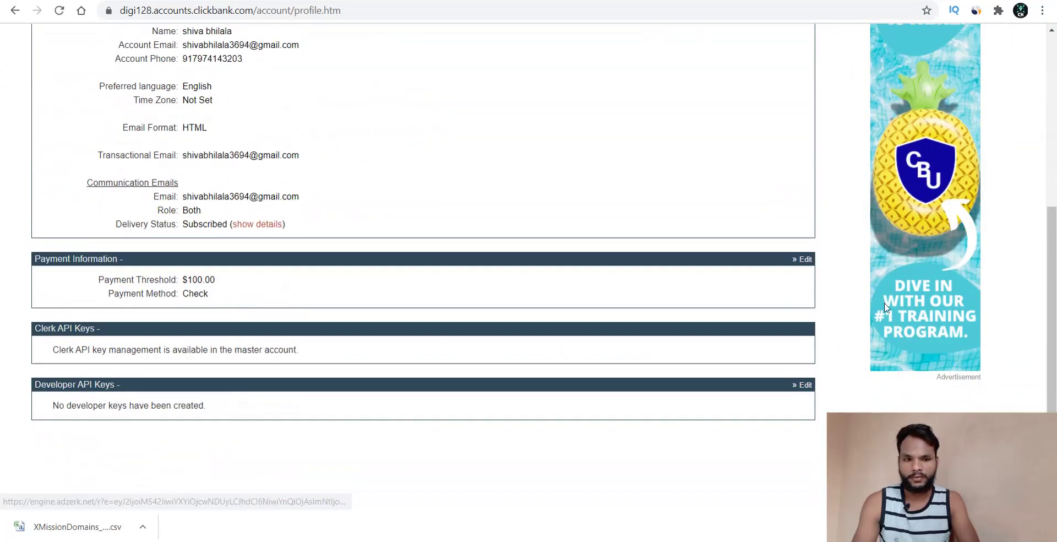
left_click(805, 259)
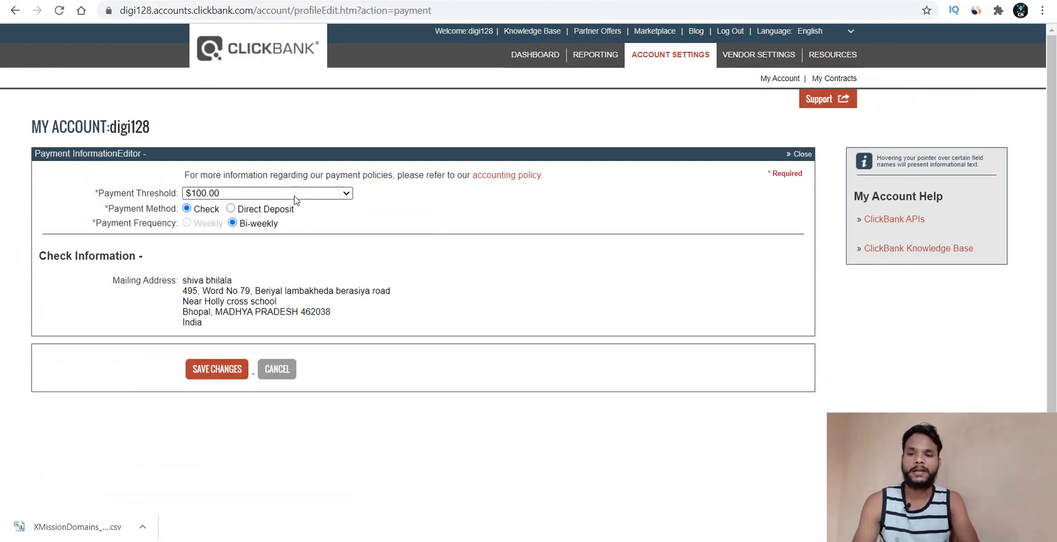
- Keep the $100.00 threshold and switch to Direct Deposit with Bi-weekly payment frequency
left_click(295, 197)
left_click(424, 225)
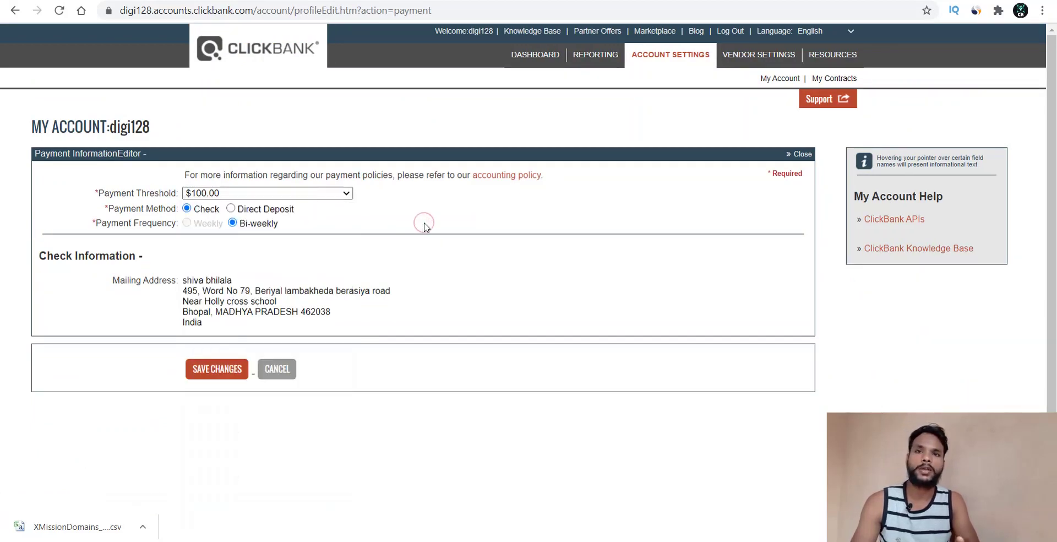
left_click(308, 195)
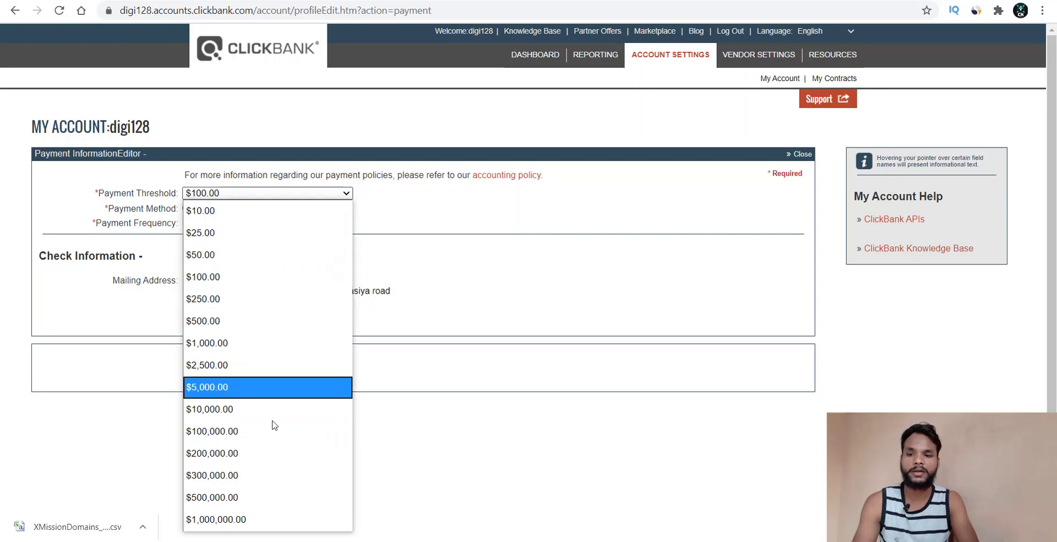
left_click(428, 218)
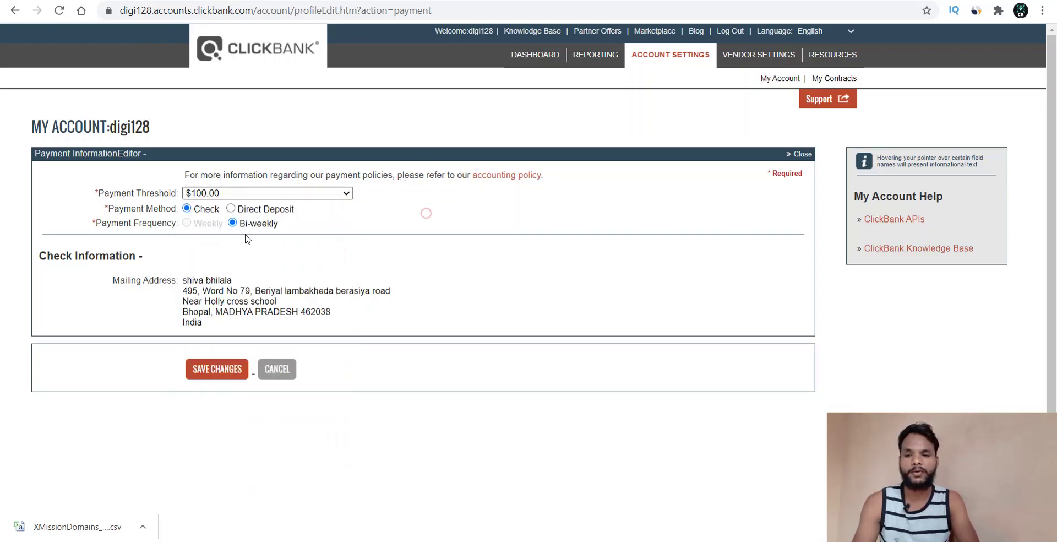
left_click(231, 210)
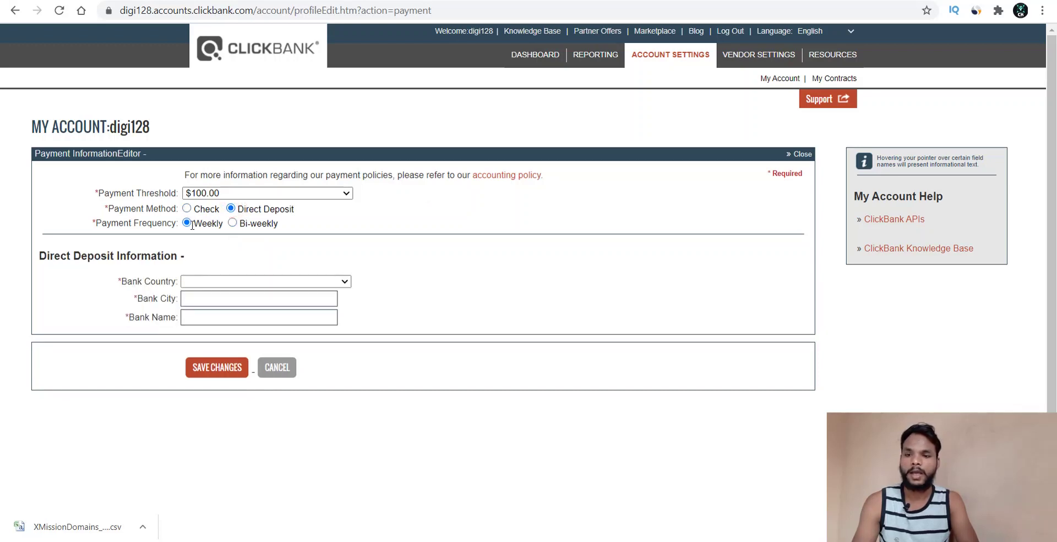
left_click(233, 224)
left_click(187, 223)
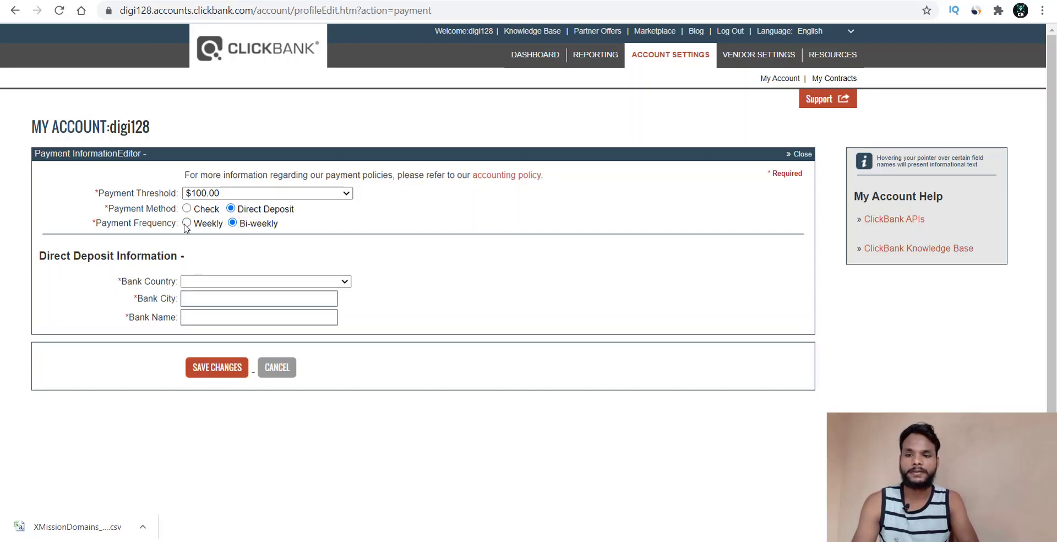
- Set the bank country to India and the bank city to Bhopal
left_click(291, 281)
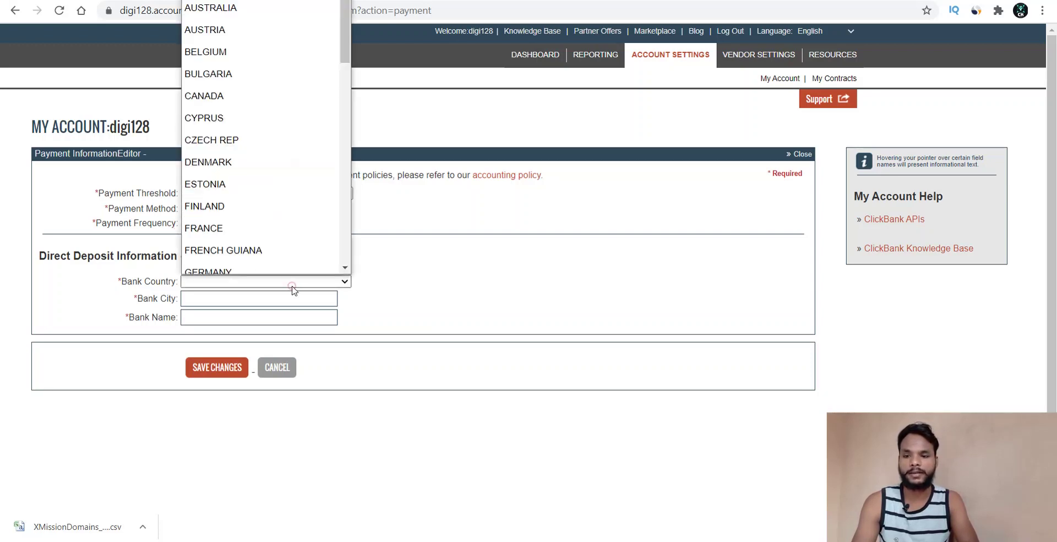
type("india")
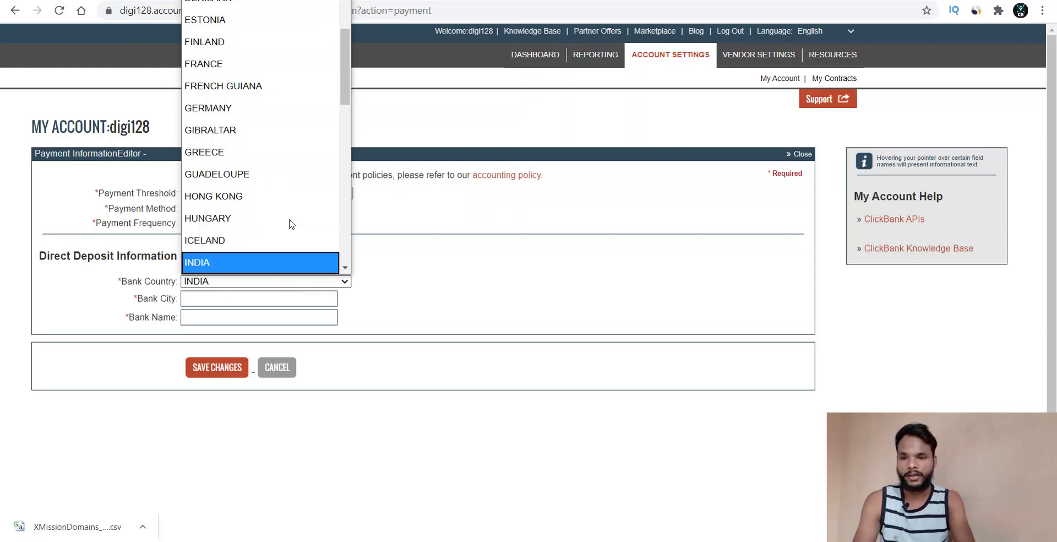
key("Return")
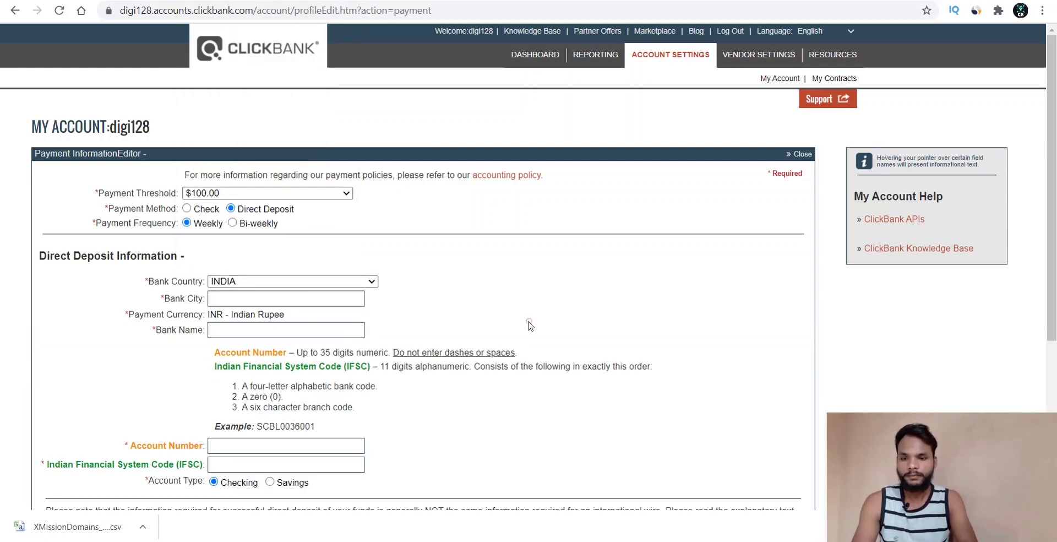
left_click(251, 298)
type("B")
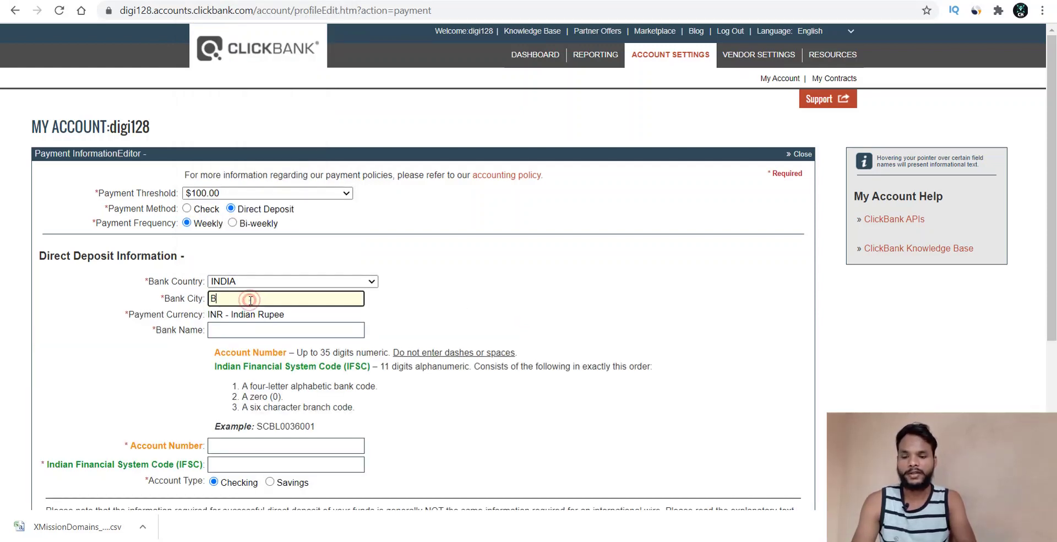
type("hoapl")
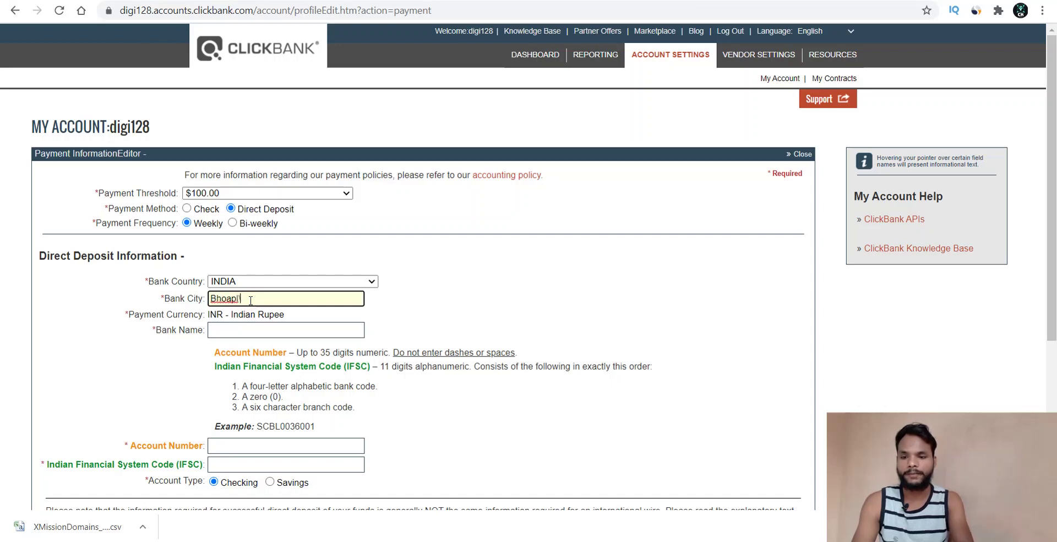
key("BackSpace")
key("BackSpace")
key("BackSpace")
type("pal")
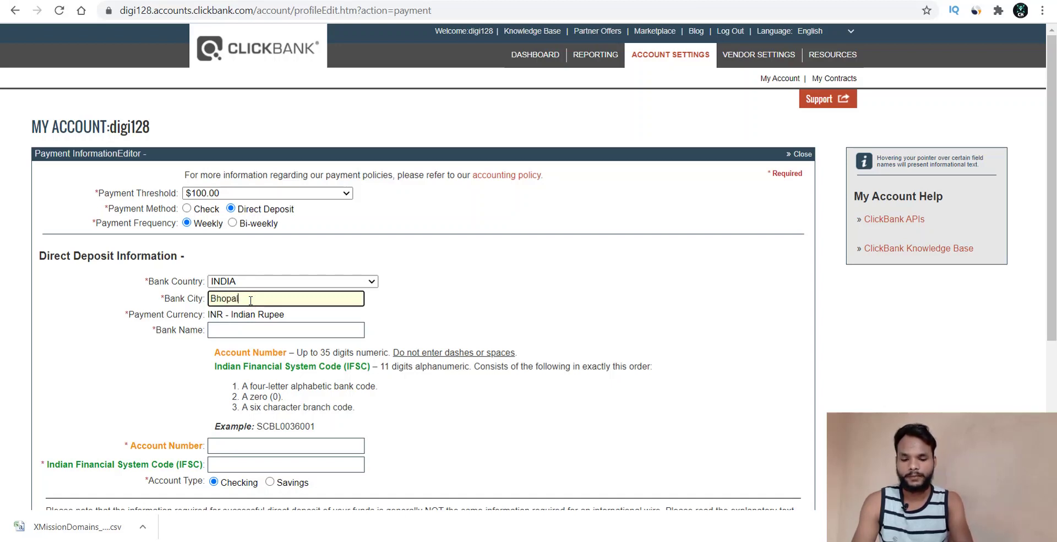
left_click(372, 324)
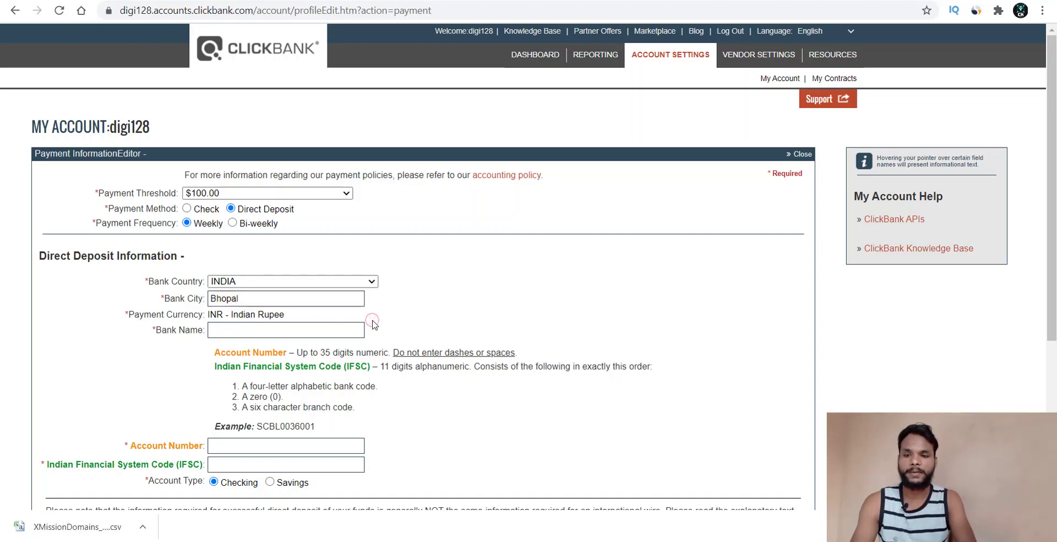
- Enter HDFC Bank as the bank name, then visit the Account Number and IFSC fields
scroll(372, 324, "down", 1)
left_click(223, 301)
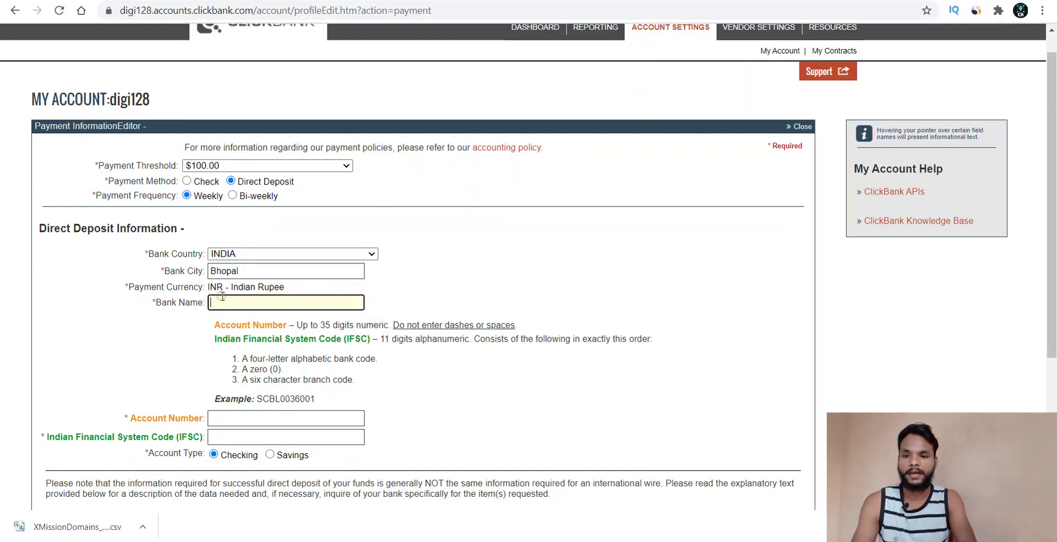
type("S")
key("BackSpace")
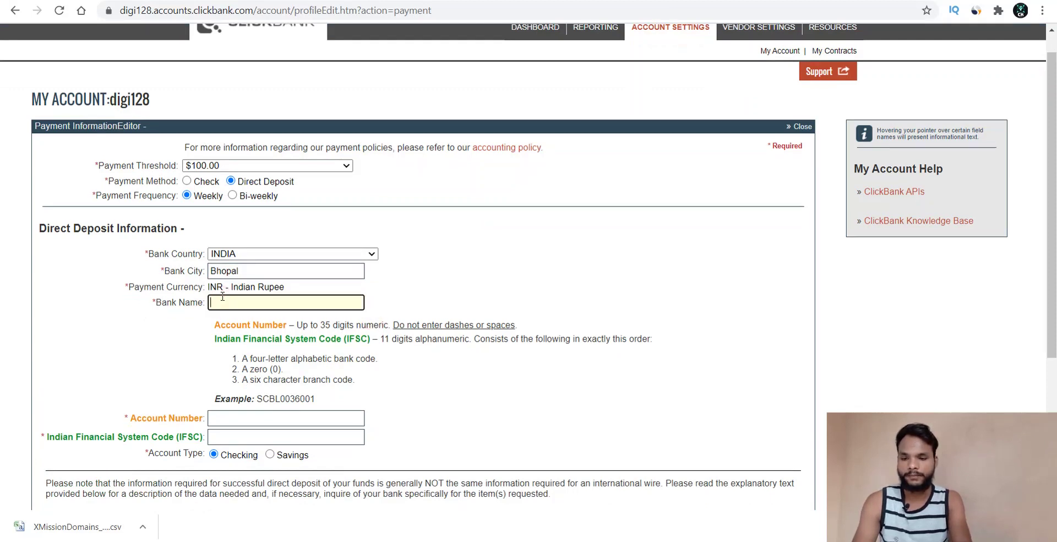
type("HDF")
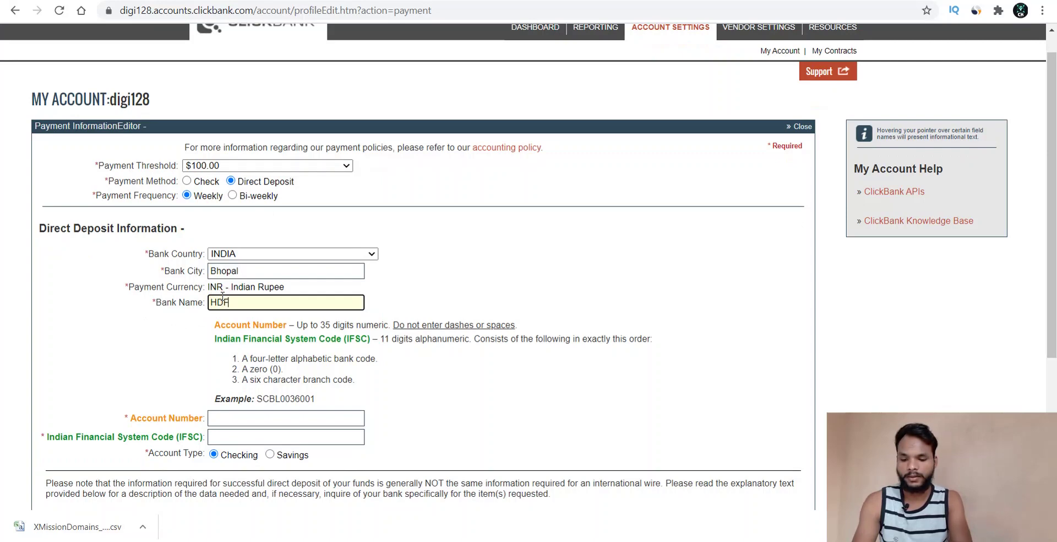
type("C Bank")
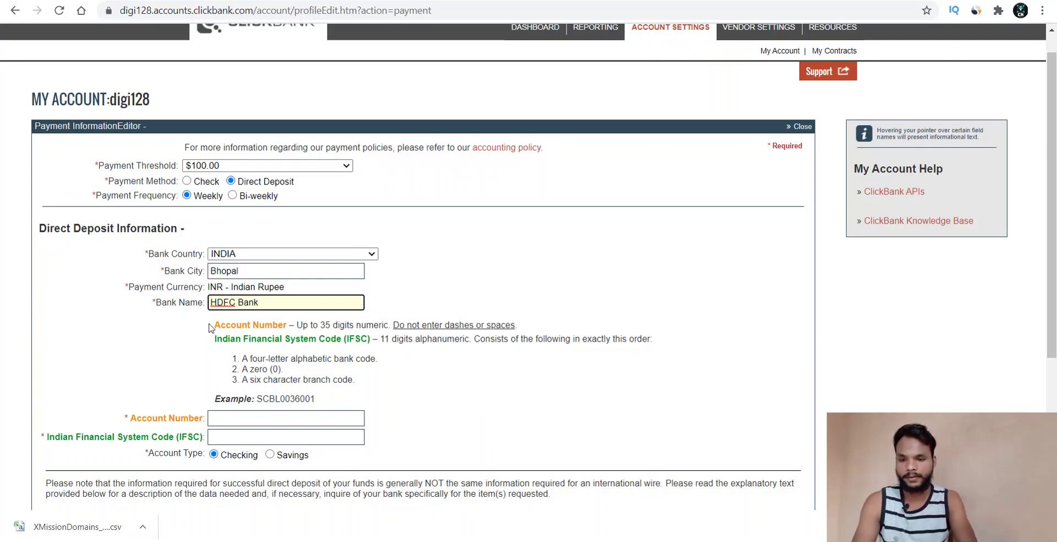
left_click(141, 368)
scroll(141, 367, "down", 3)
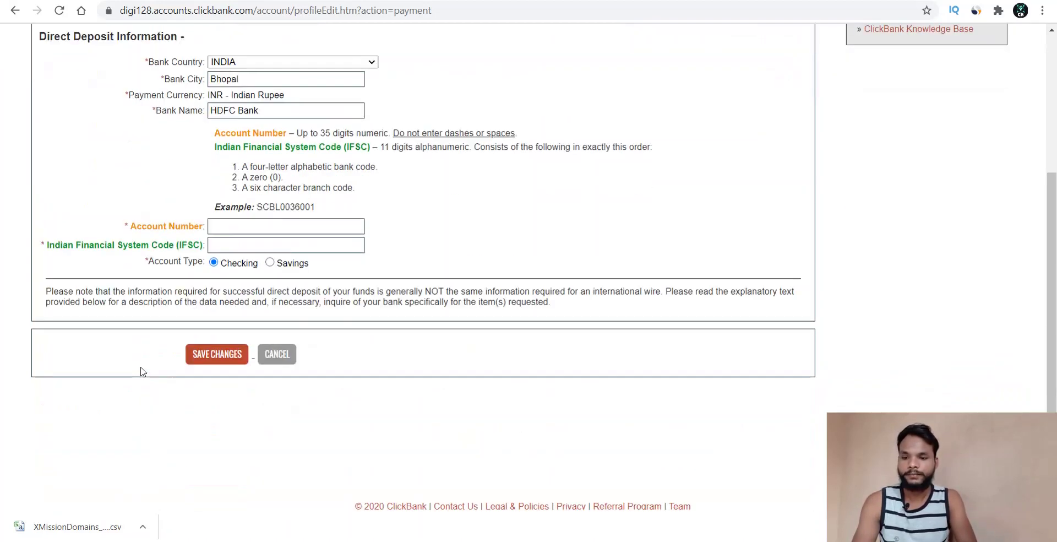
left_click(254, 224)
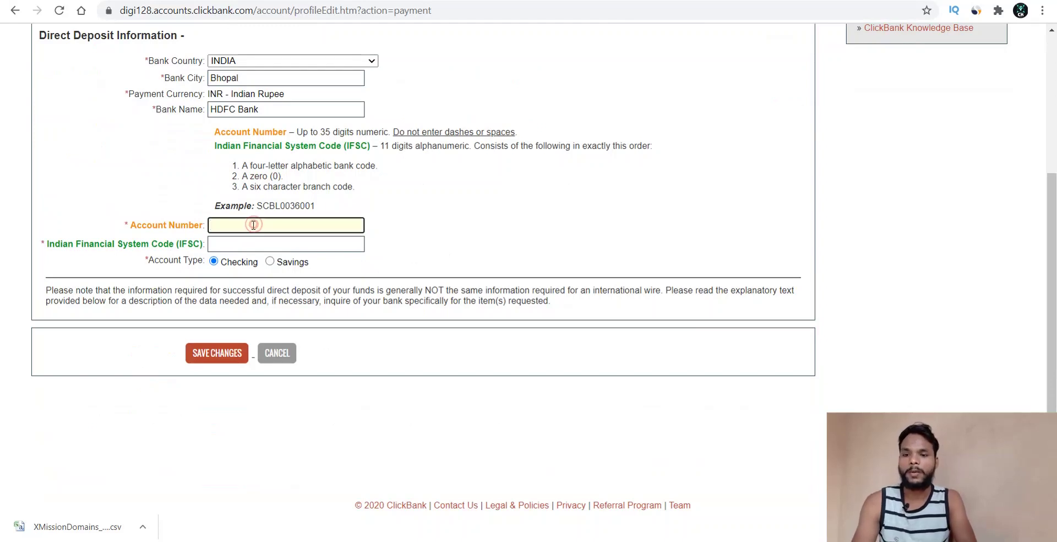
left_click(242, 245)
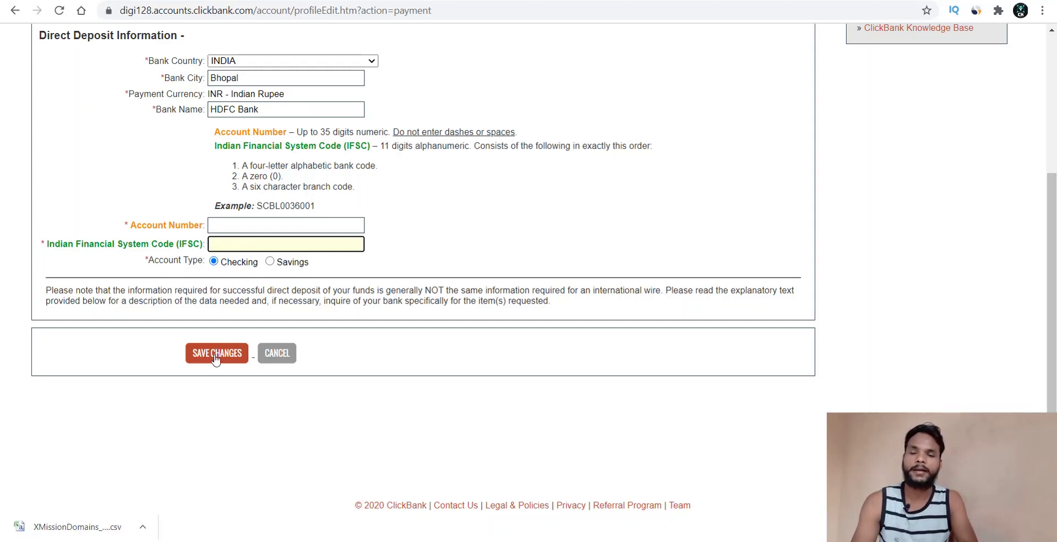
left_click(593, 246)
- Review the Payment Information form and select Savings as the account type
scroll(592, 244, "up", 3)
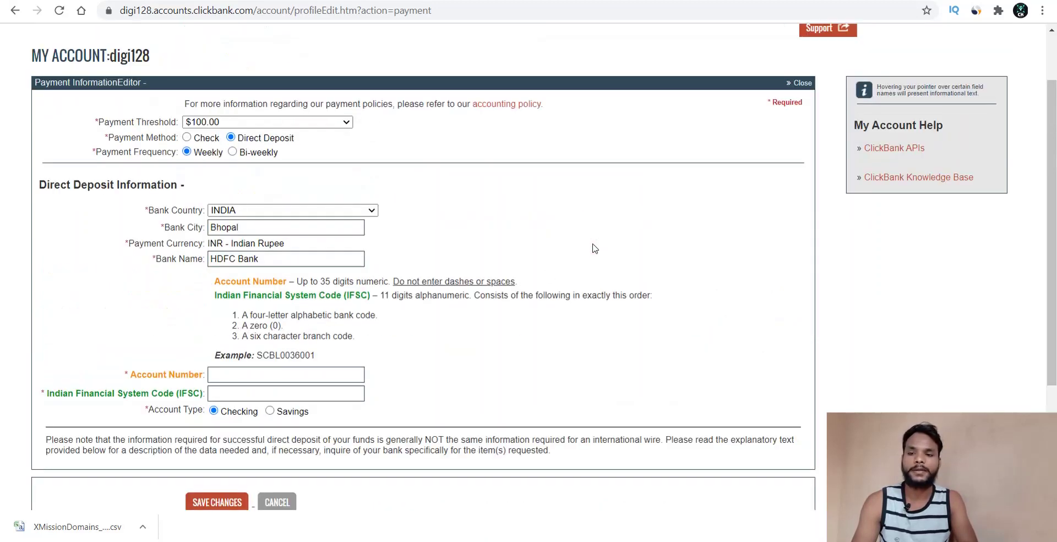
scroll(595, 248, "up", 1)
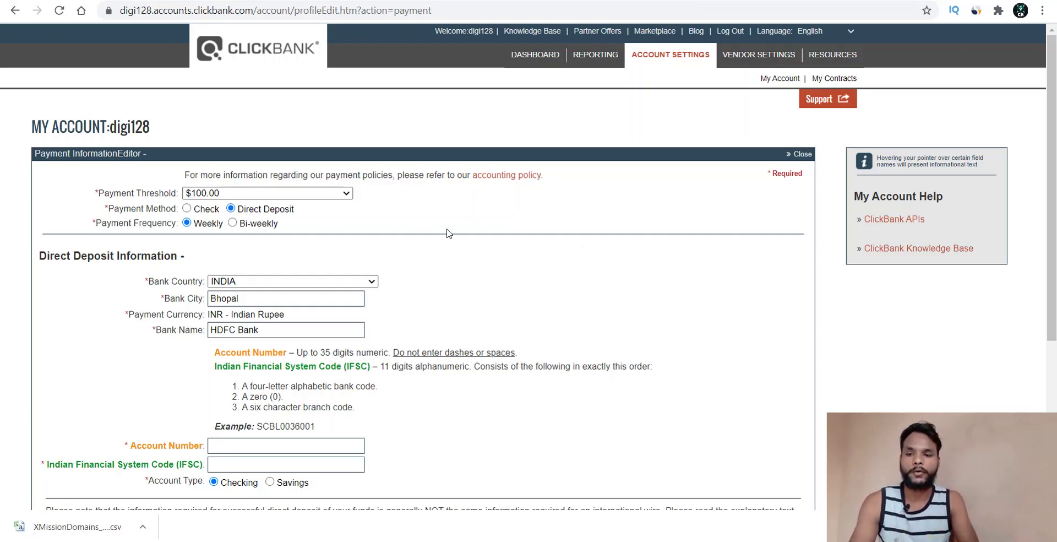
scroll(483, 231, "down", 1)
scroll(483, 234, "down", 3)
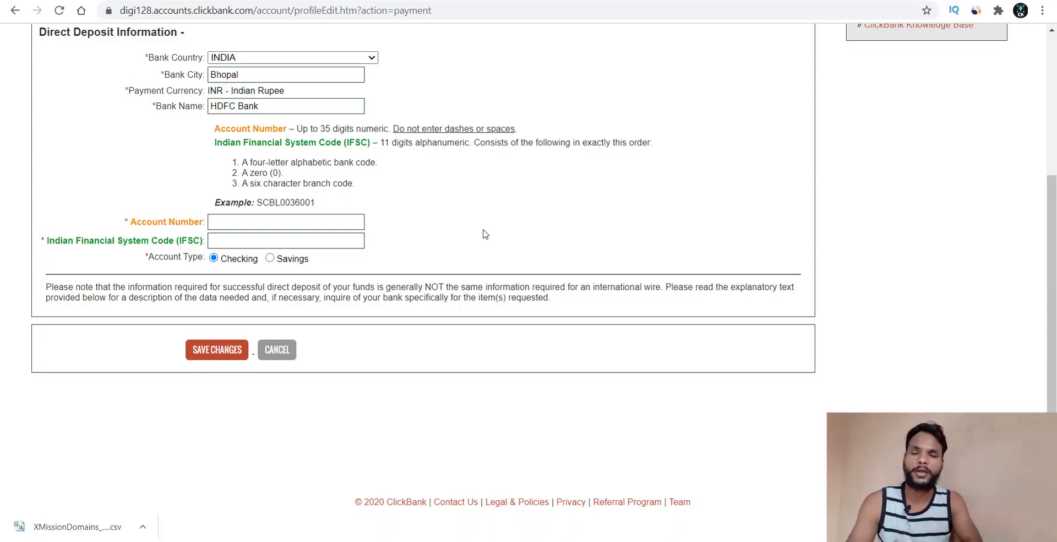
scroll(483, 233, "up", 5)
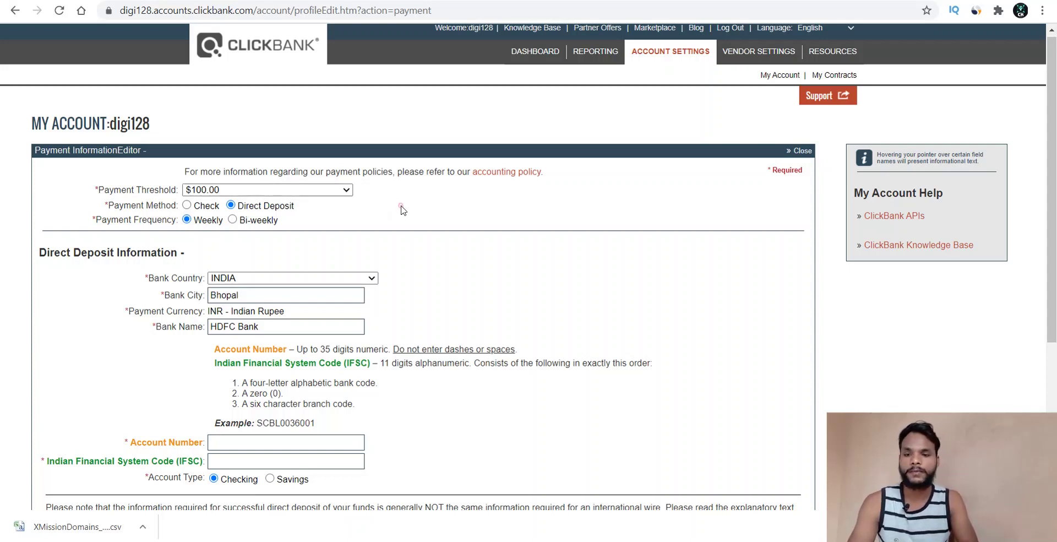
scroll(400, 208, "down", 1)
scroll(403, 210, "down", 5)
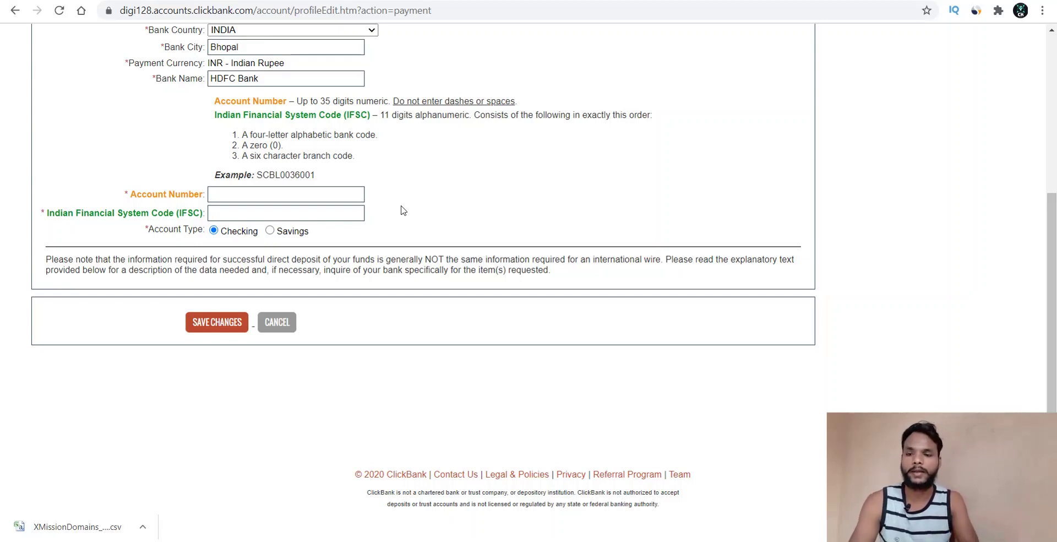
scroll(403, 210, "up", 3)
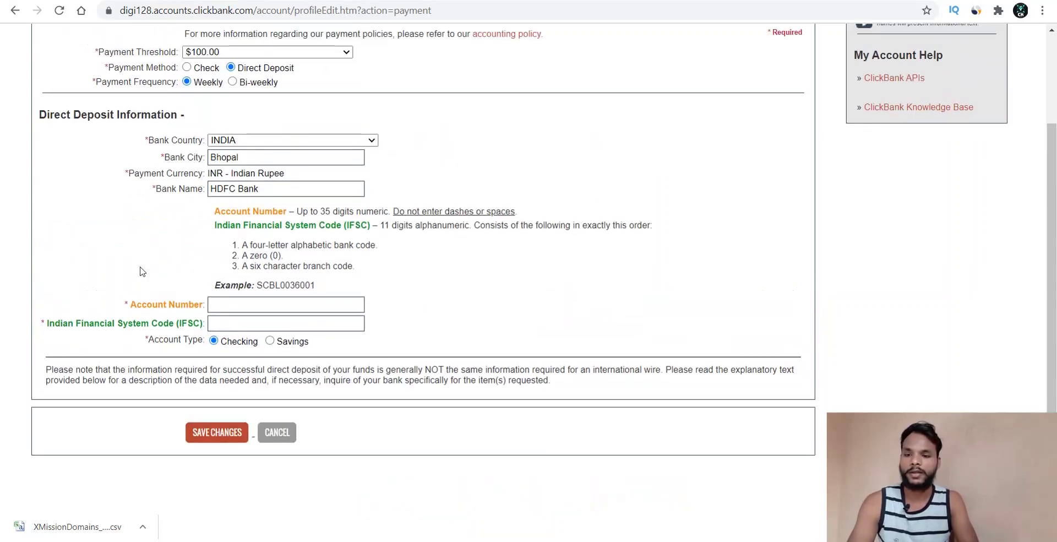
left_click(270, 340)
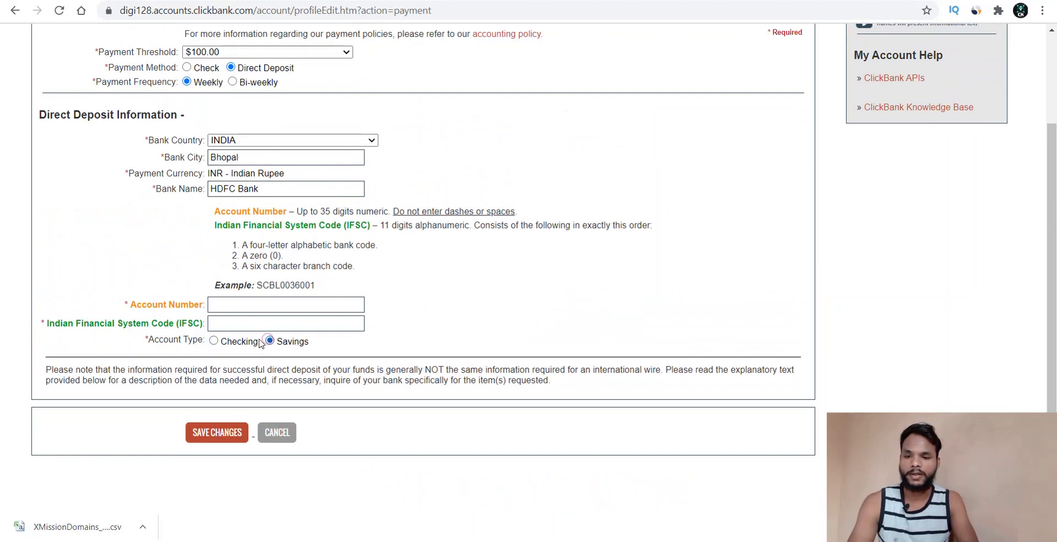
left_click(214, 340)
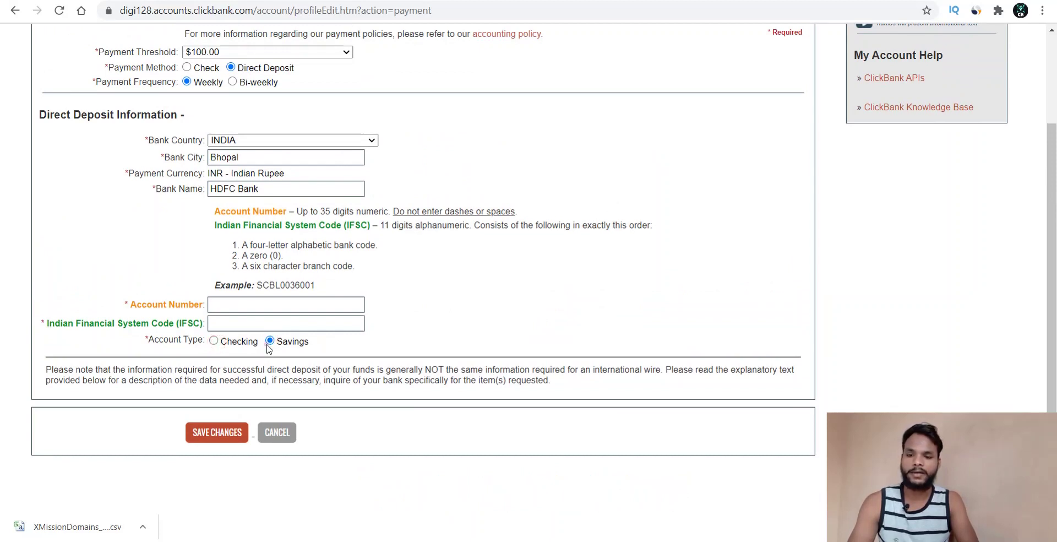
left_click(269, 340)
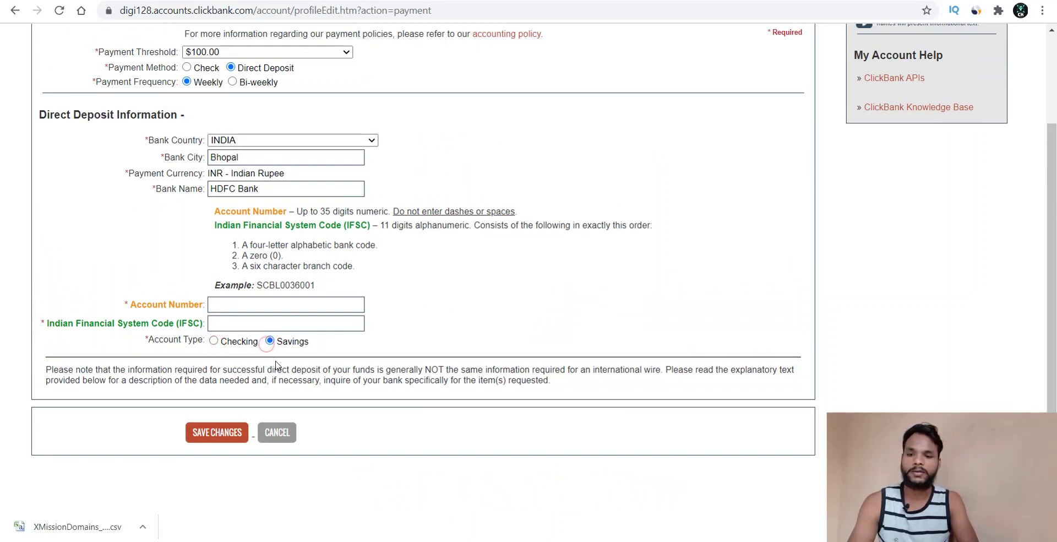
- Visit the Account Number and IFSC Code fields, leaving them empty
left_click(237, 302)
left_click(226, 323)
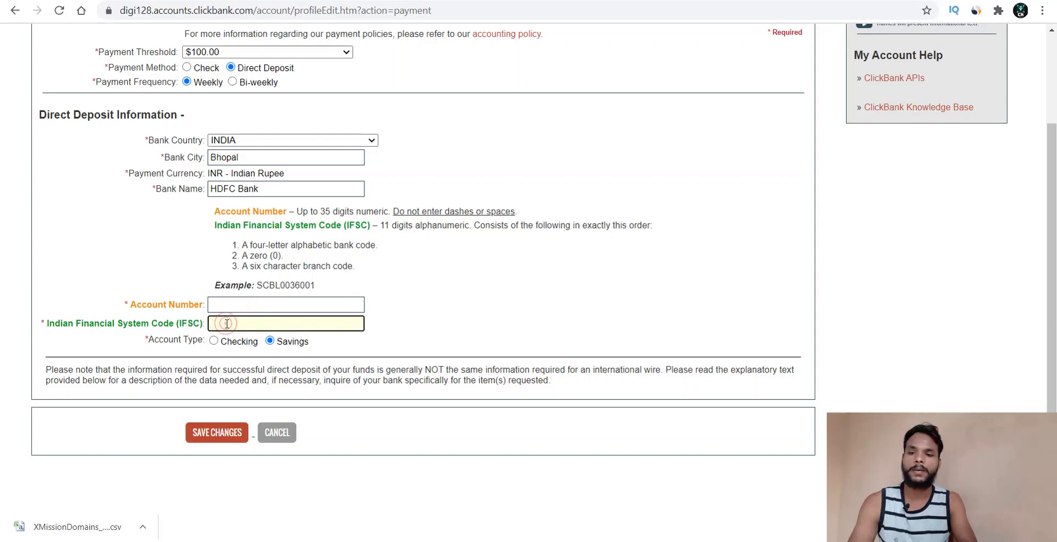
left_click(428, 397)
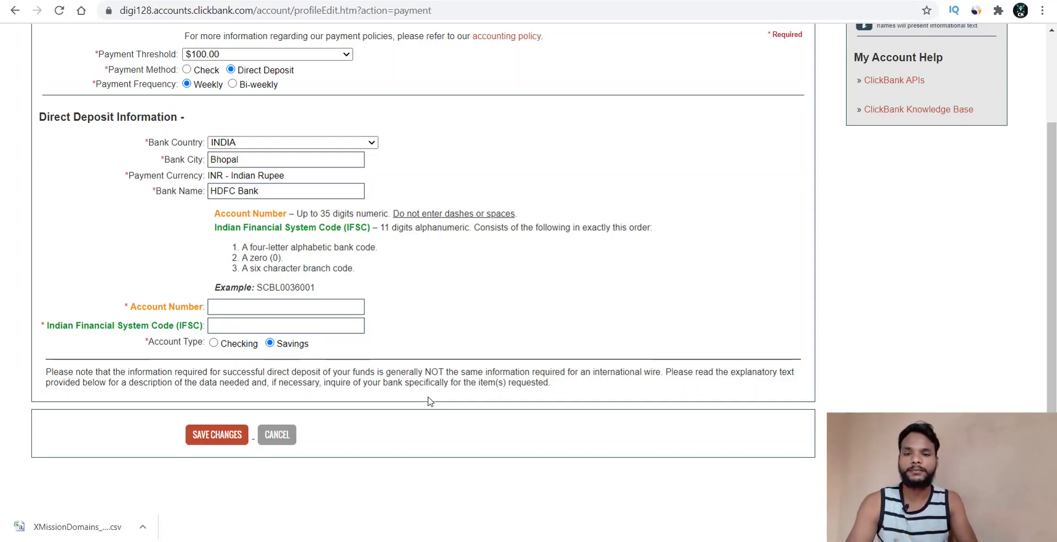
scroll(430, 401, "up", 3)
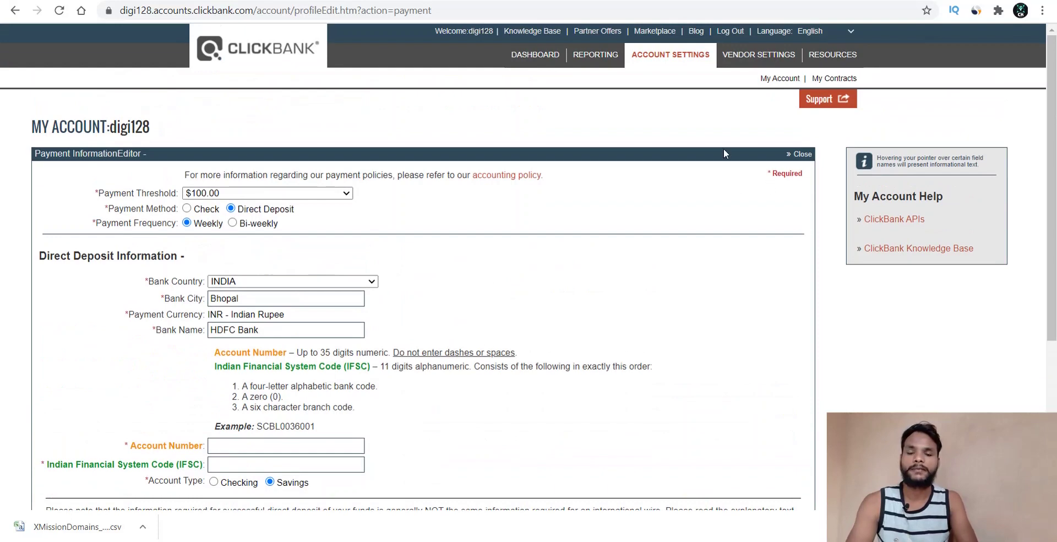
- Return to the digi128 dashboard and view the Weekly and Daily Sales Snapshots
left_click(526, 55)
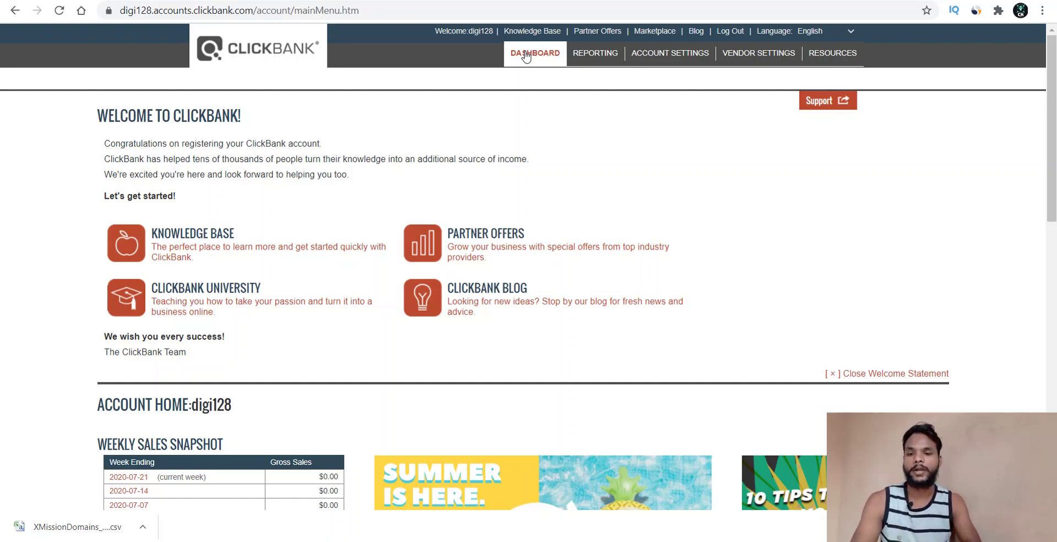
scroll(216, 175, "down", 1)
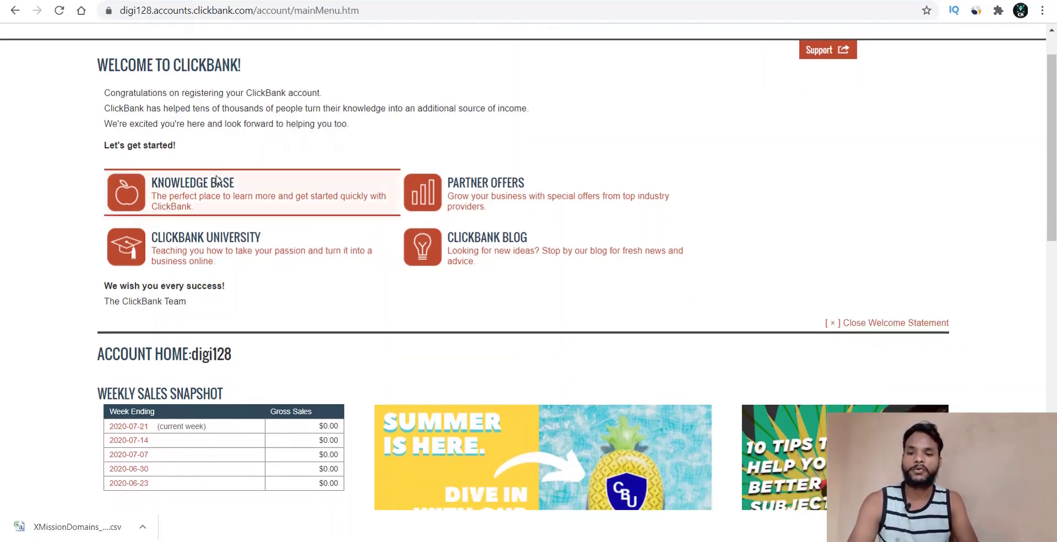
scroll(216, 175, "down", 6)
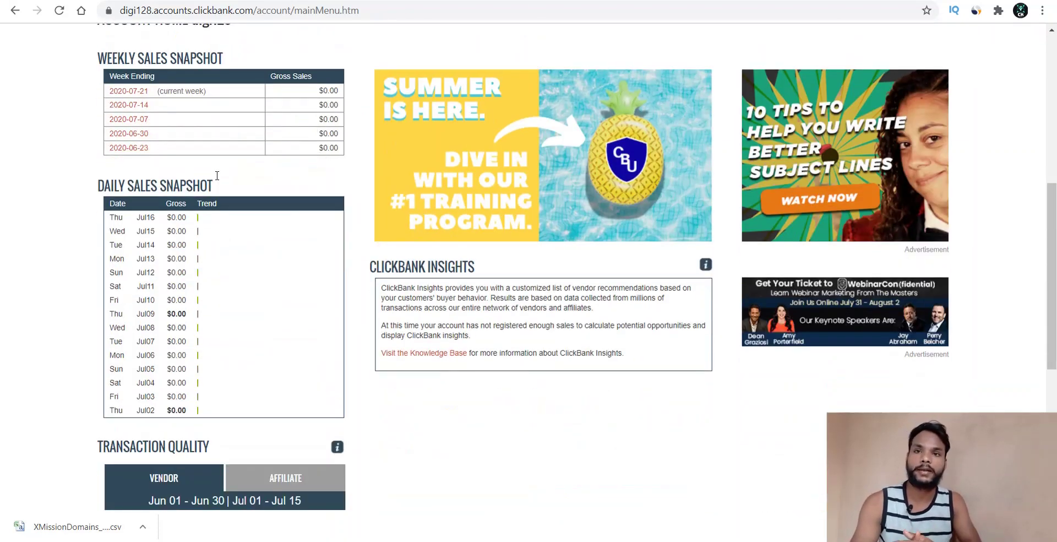